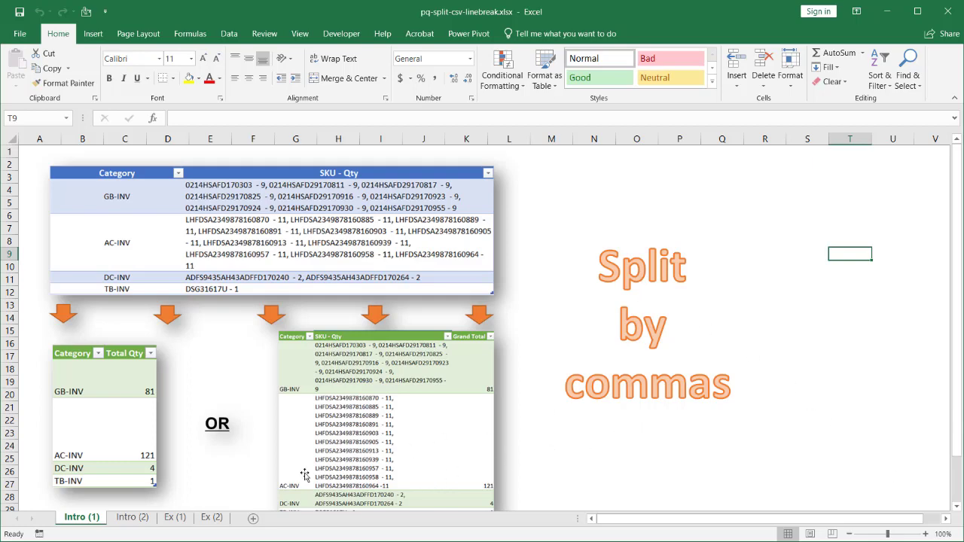
# - Review the before-and-after table examples on the Intro (2) and Intro (1) sheets
pyautogui.click(143, 519)
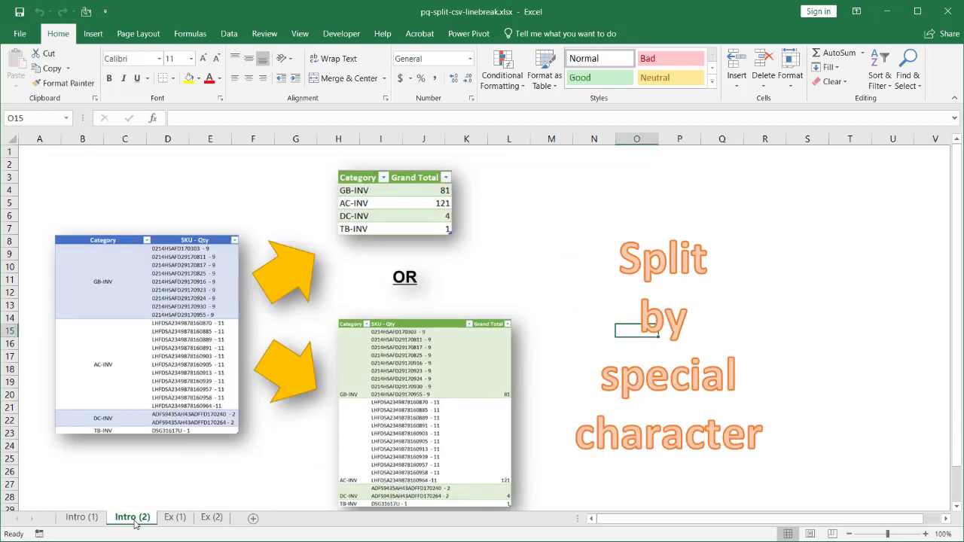
pyautogui.click(73, 196)
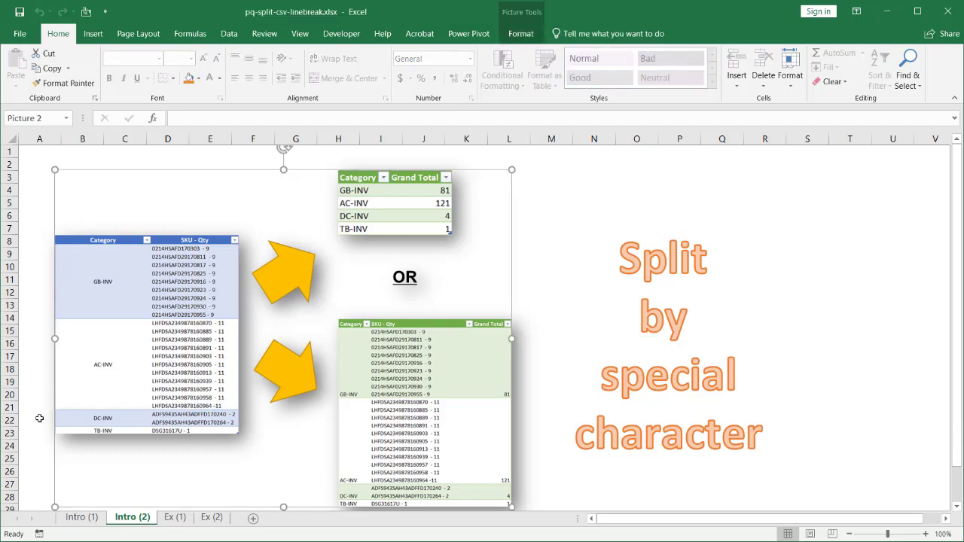
pyautogui.click(81, 519)
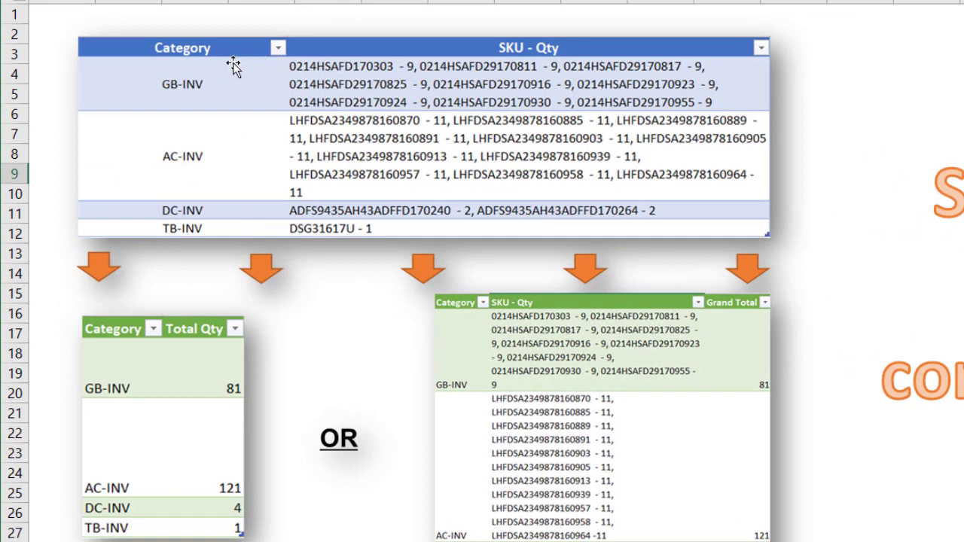
pyautogui.click(212, 75)
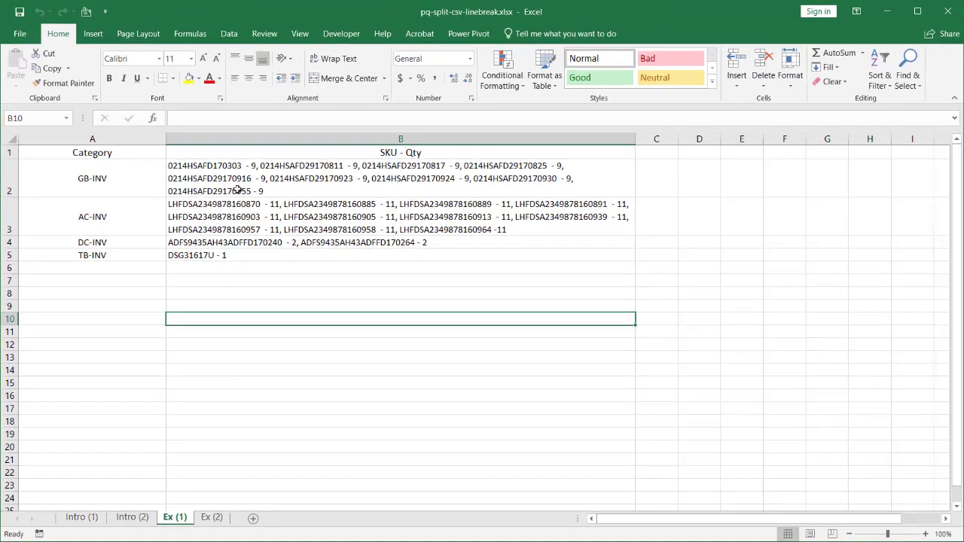
# - Load the Category and SKU - Qty data in A1:B5 on the Ex (1) sheet into Power Query as a table with headers
pyautogui.click(238, 190)
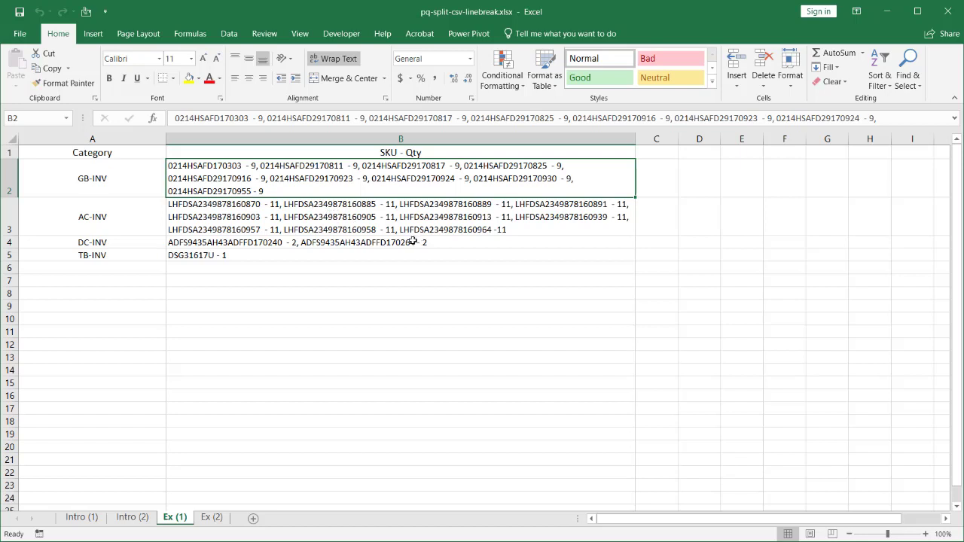
pyautogui.click(228, 34)
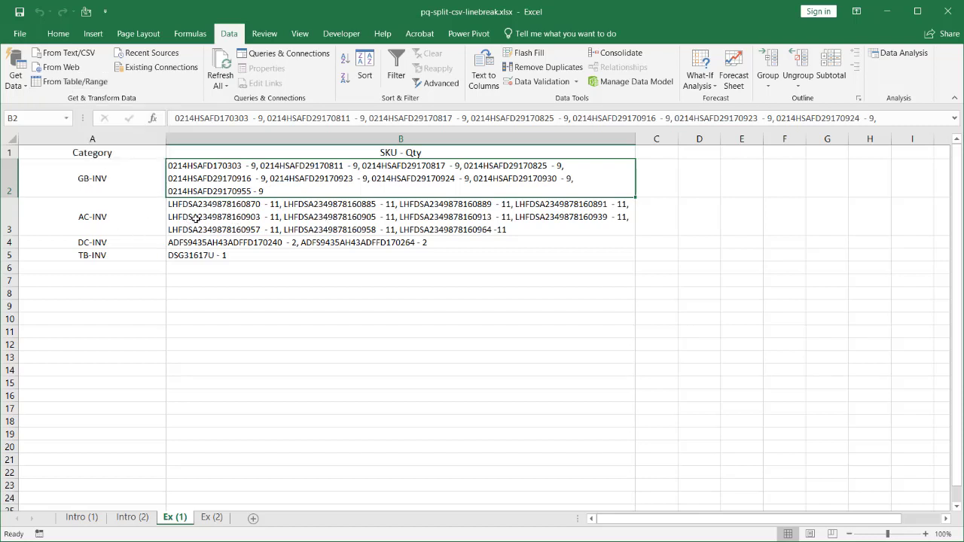
pyautogui.click(56, 83)
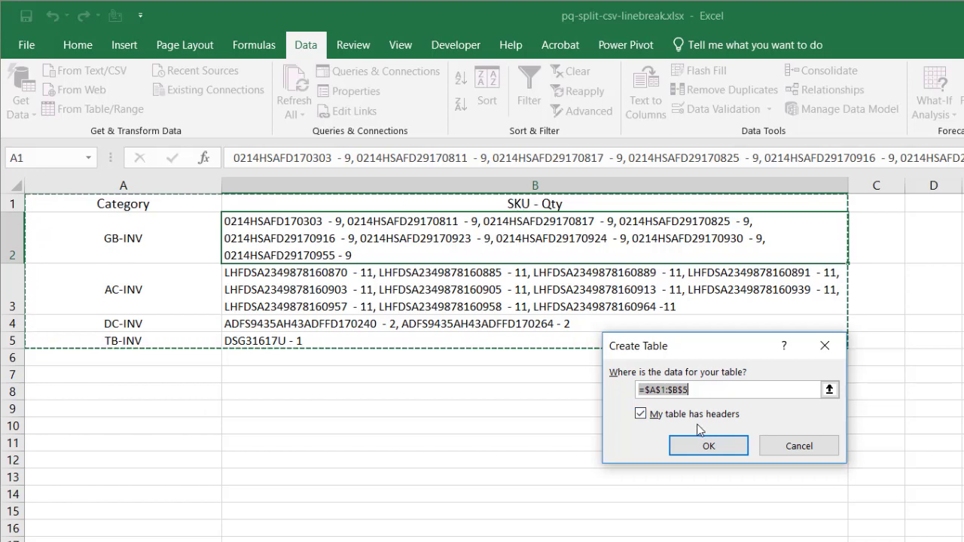
pyautogui.click(706, 444)
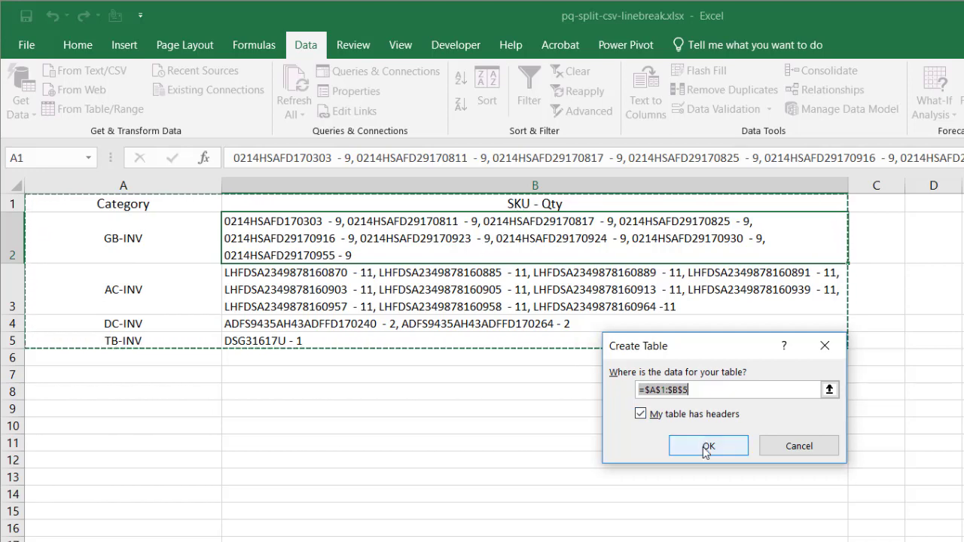
pyautogui.click(706, 446)
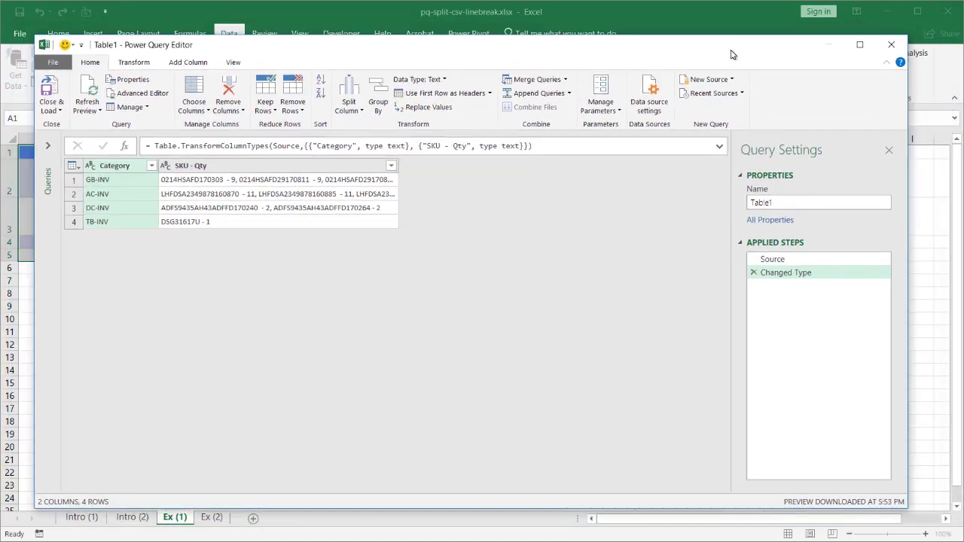
# - Show the list of queries and rename the Table1 query as RawData
pyautogui.click(47, 146)
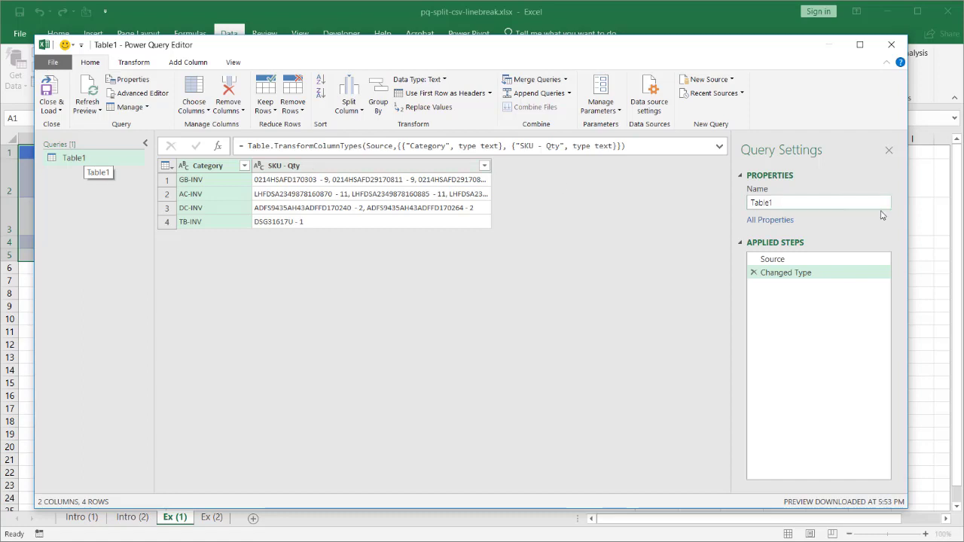
pyautogui.doubleClick(792, 204)
pyautogui.write('RawData')
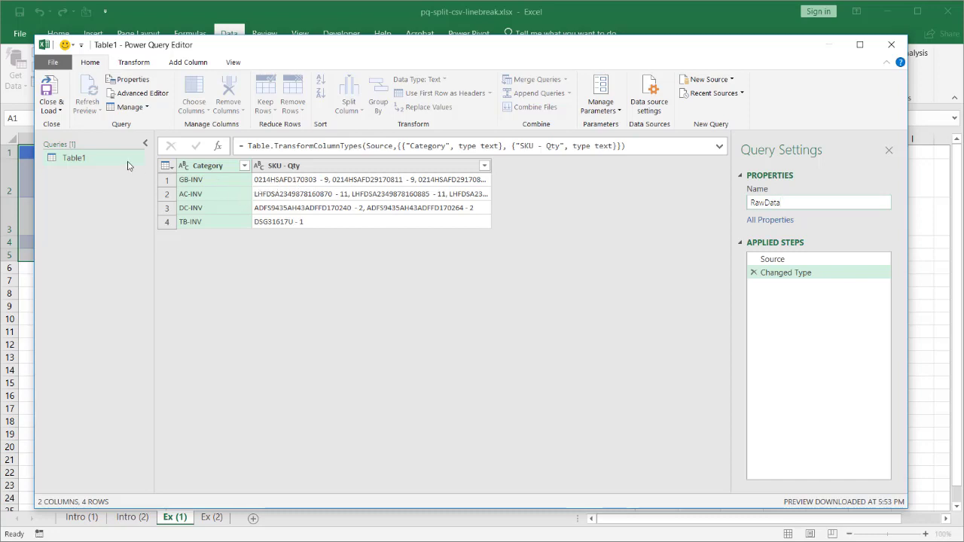
pyautogui.click(80, 162)
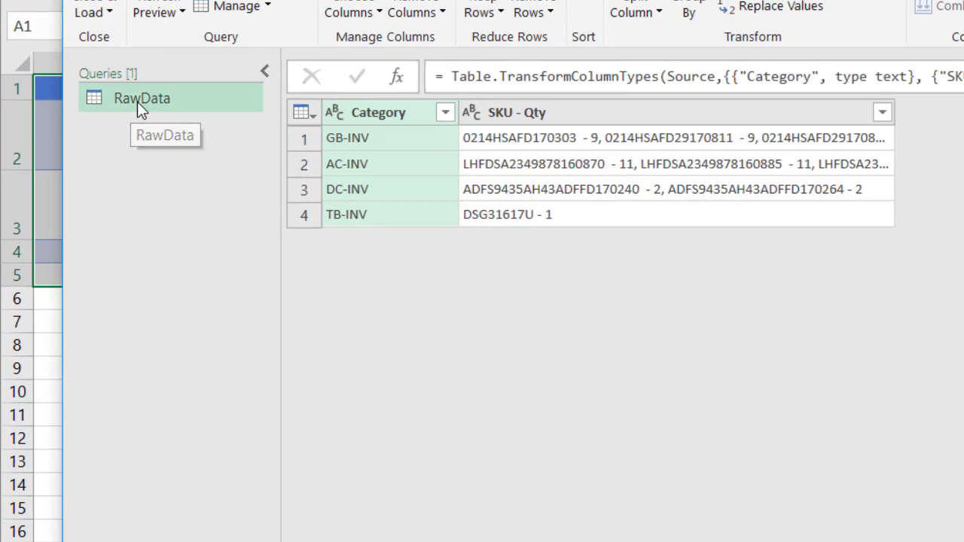
# - Create a new query that references RawData, compare it with the original, and keep the referencing query open
pyautogui.rightClick(137, 102)
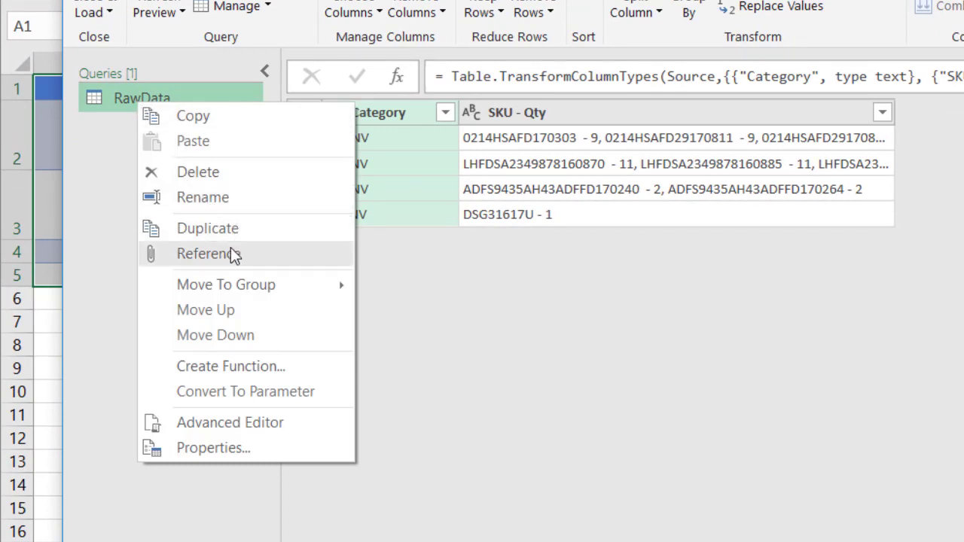
pyautogui.click(233, 255)
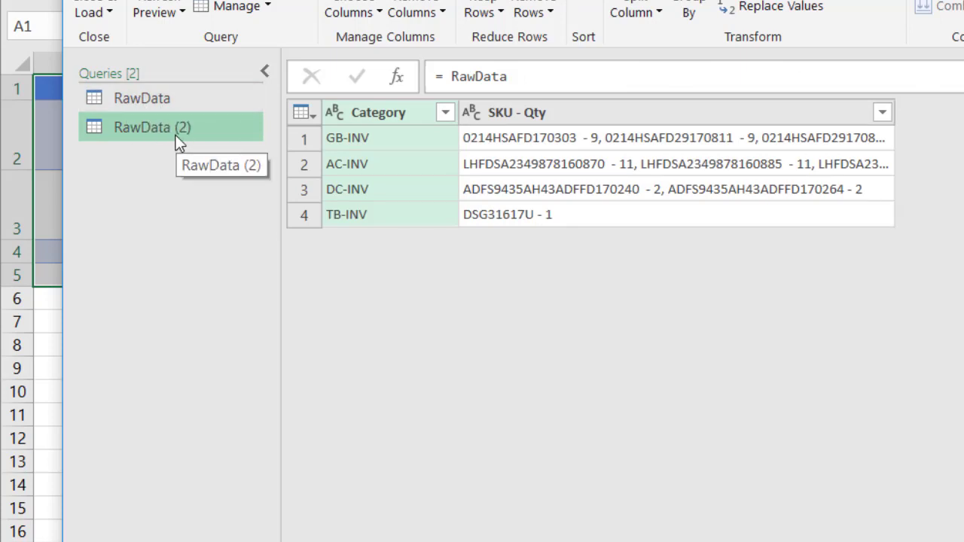
pyautogui.click(141, 97)
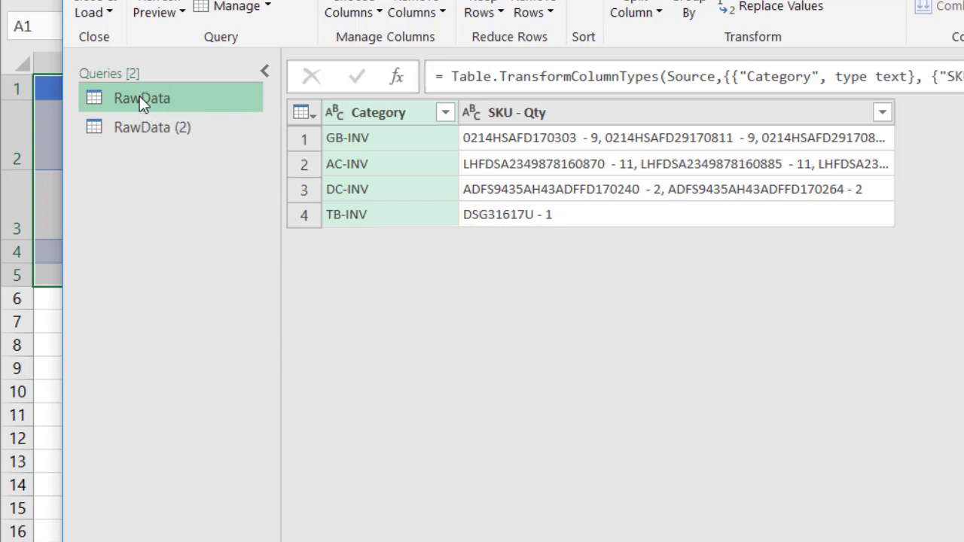
pyautogui.click(136, 130)
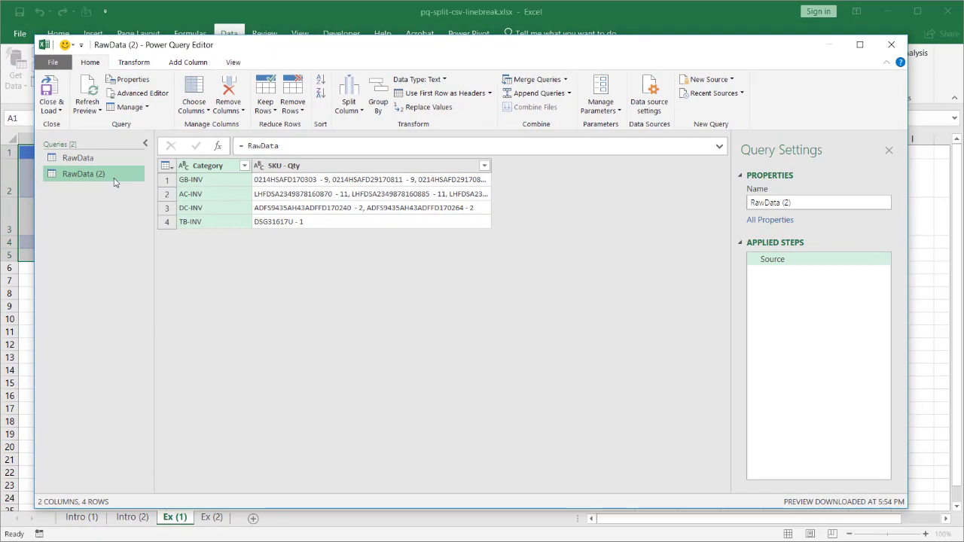
# - Split the SKU - Qty column of the referencing query by comma at each occurrence of the delimiter, into rows
pyautogui.click(329, 168)
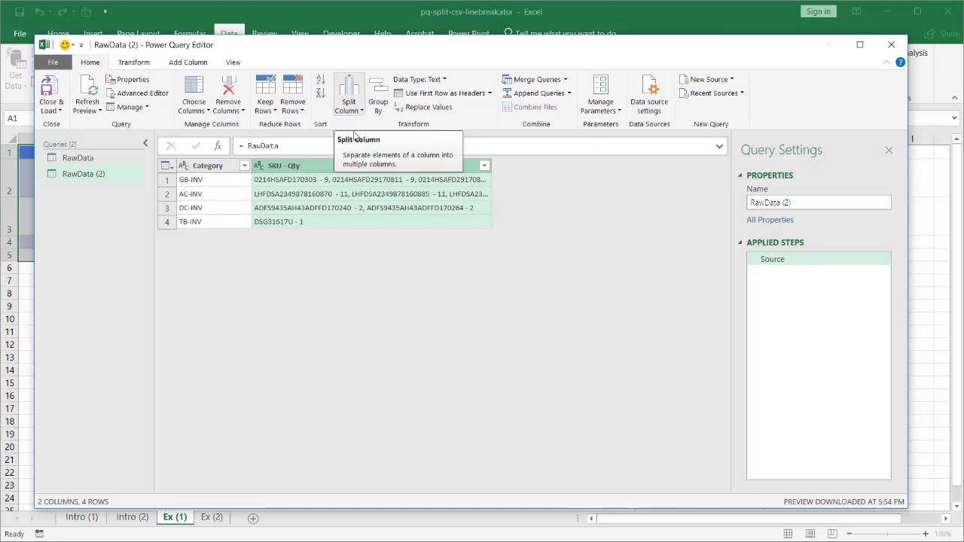
pyautogui.rightClick(328, 167)
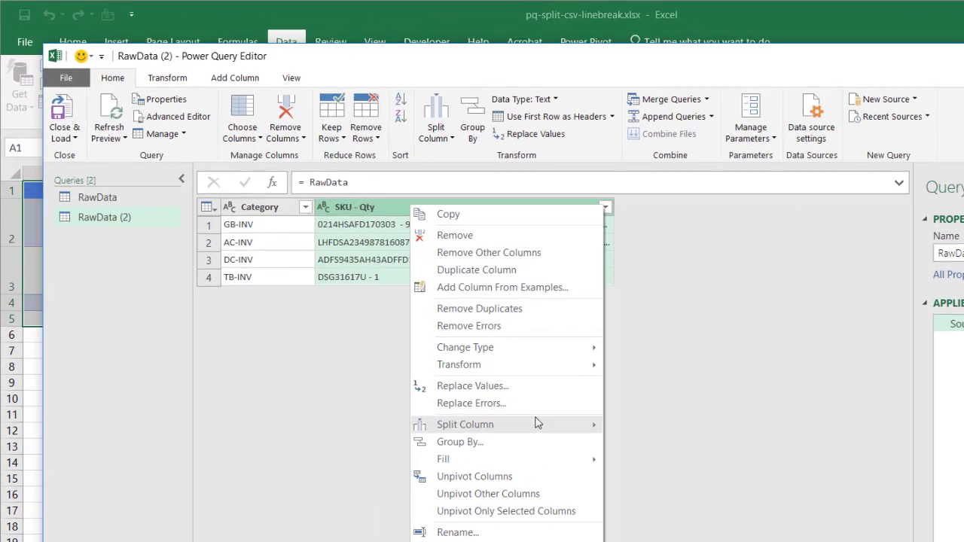
pyautogui.moveTo(538, 423)
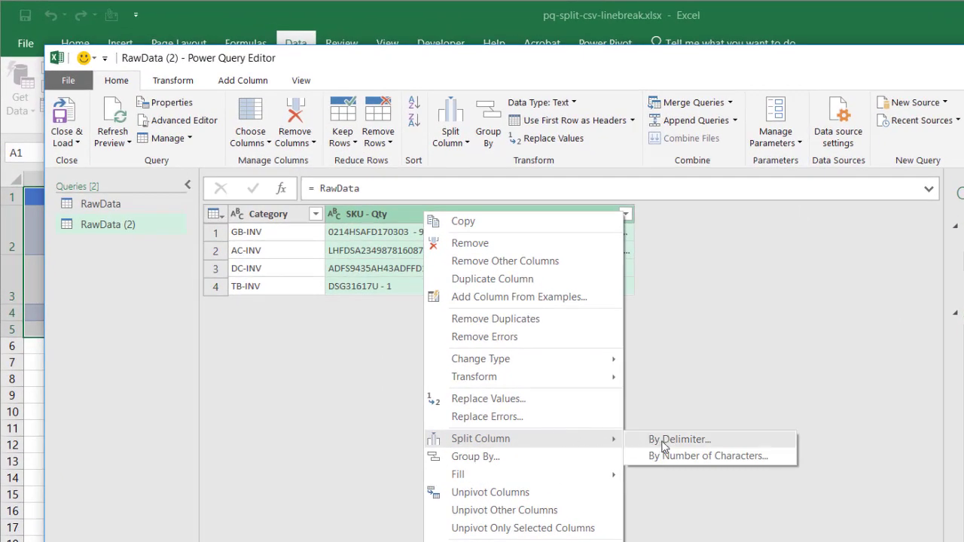
pyautogui.click(665, 440)
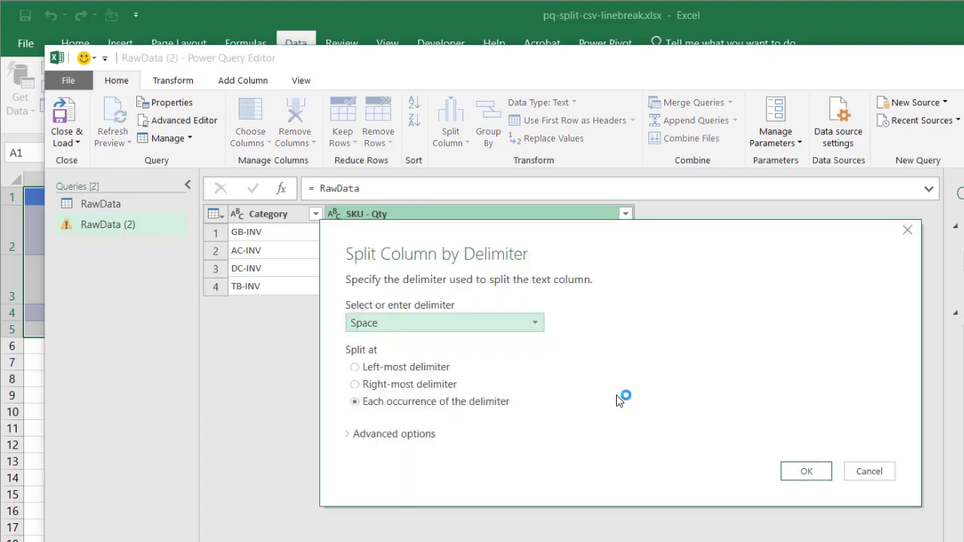
pyautogui.click(535, 323)
pyautogui.click(429, 360)
pyautogui.click(348, 434)
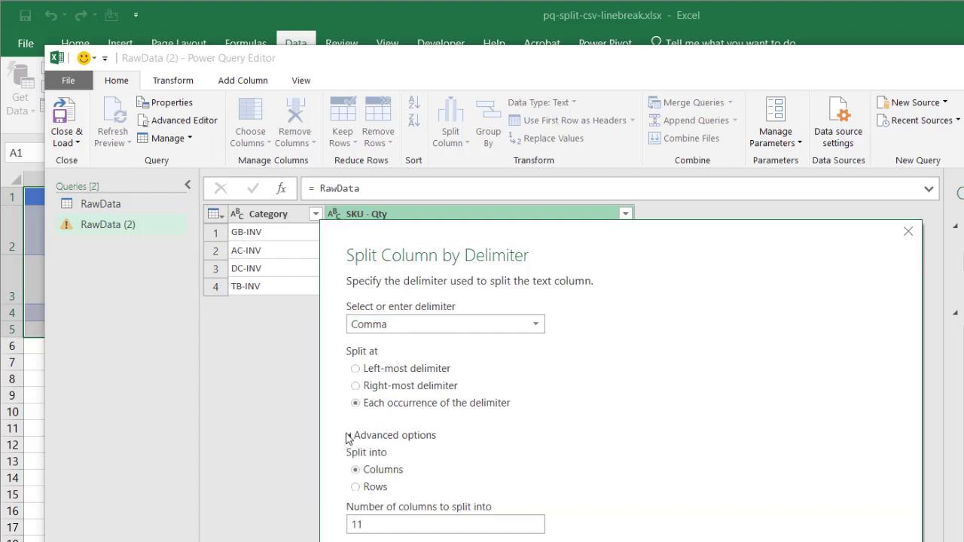
pyautogui.click(369, 487)
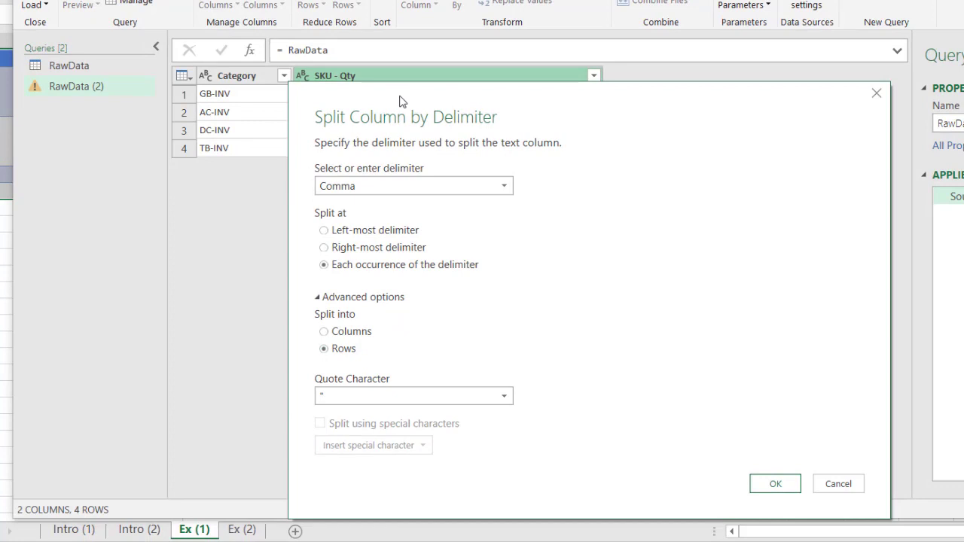
pyautogui.click(777, 488)
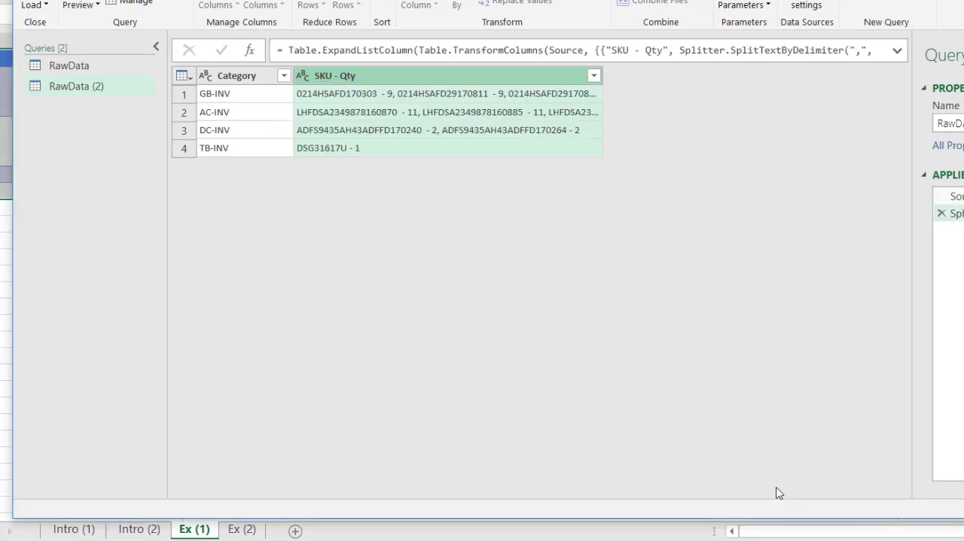
# - Examine how the GB-INV and AC-INV category values repeat across the split rows
pyautogui.click(262, 96)
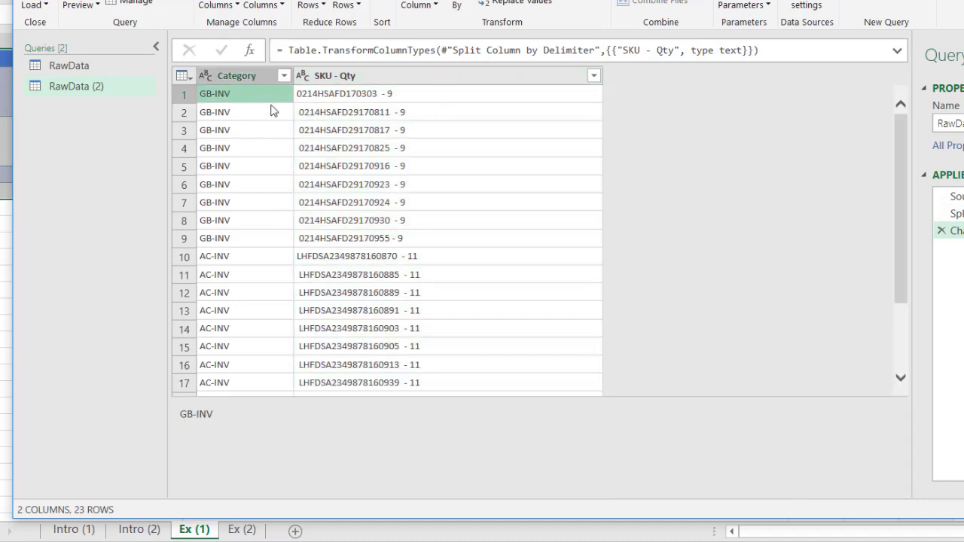
pyautogui.click(255, 113)
pyautogui.click(246, 137)
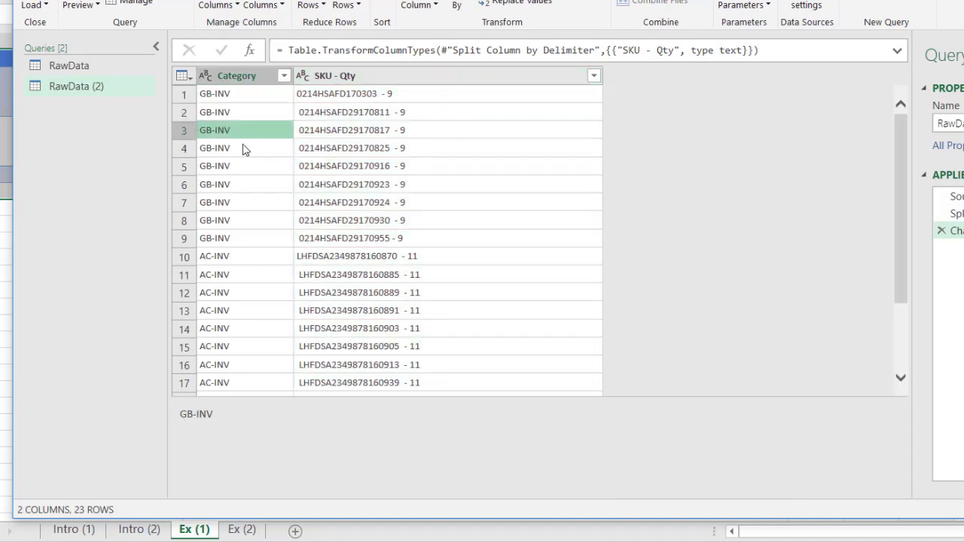
pyautogui.click(235, 240)
pyautogui.click(232, 259)
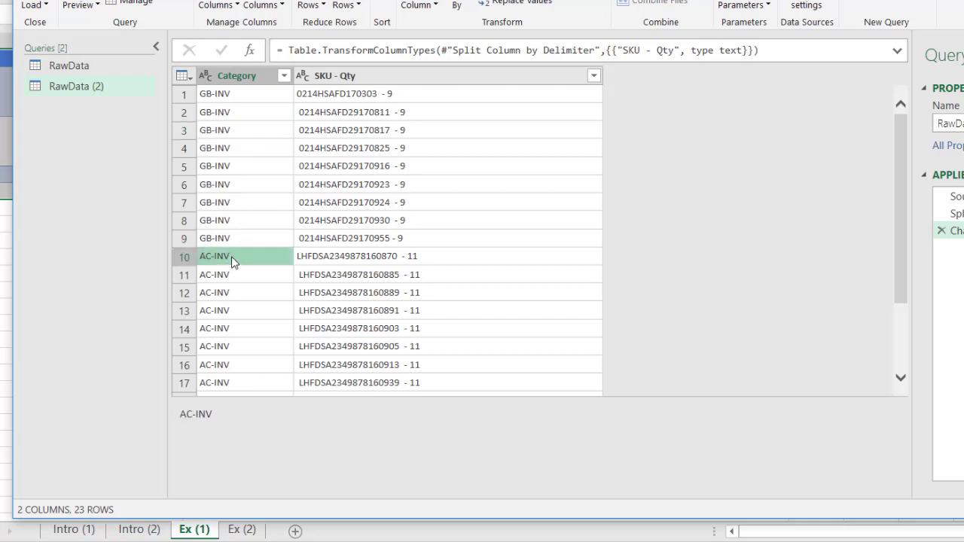
pyautogui.click(256, 97)
# - Split the SKU - Qty column into columns at each occurrence of a custom hyphen delimiter
pyautogui.click(368, 80)
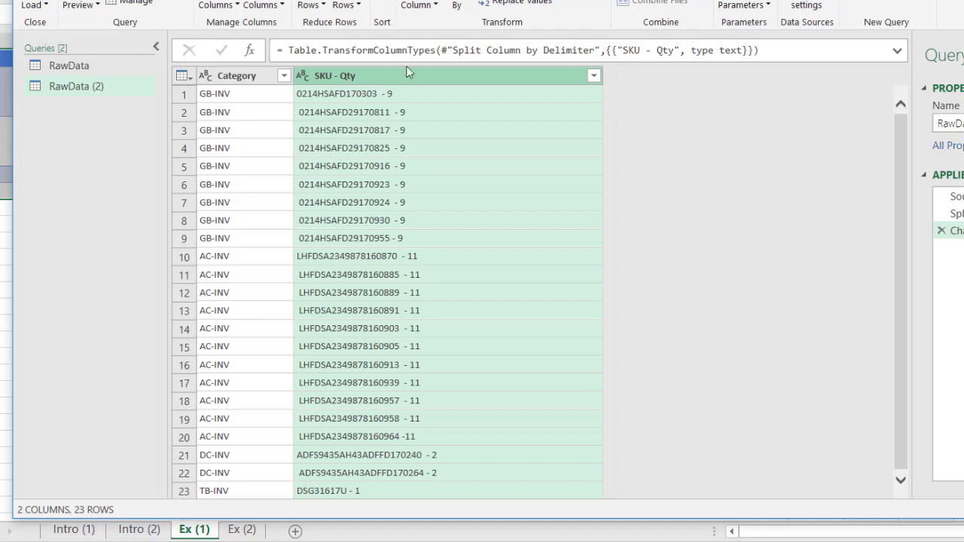
pyautogui.rightClick(403, 78)
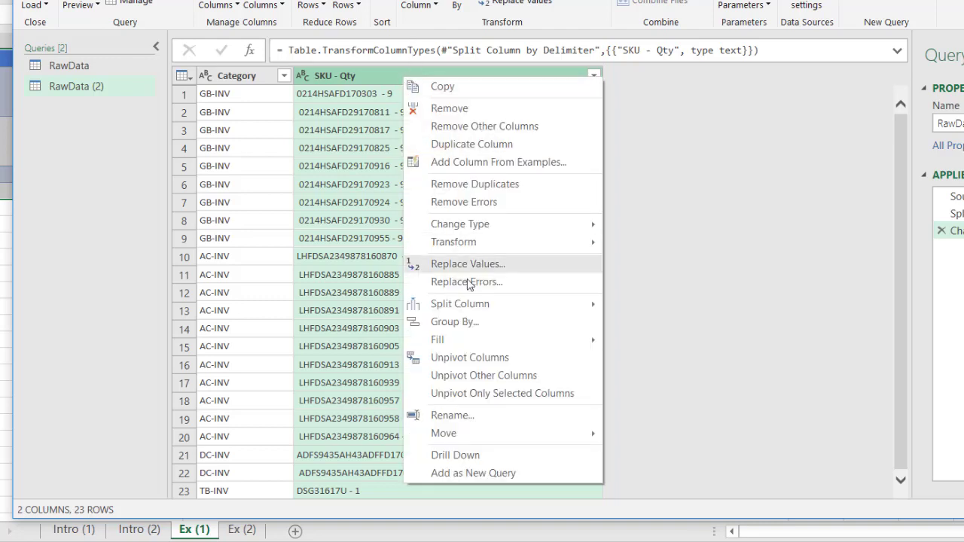
pyautogui.moveTo(469, 304)
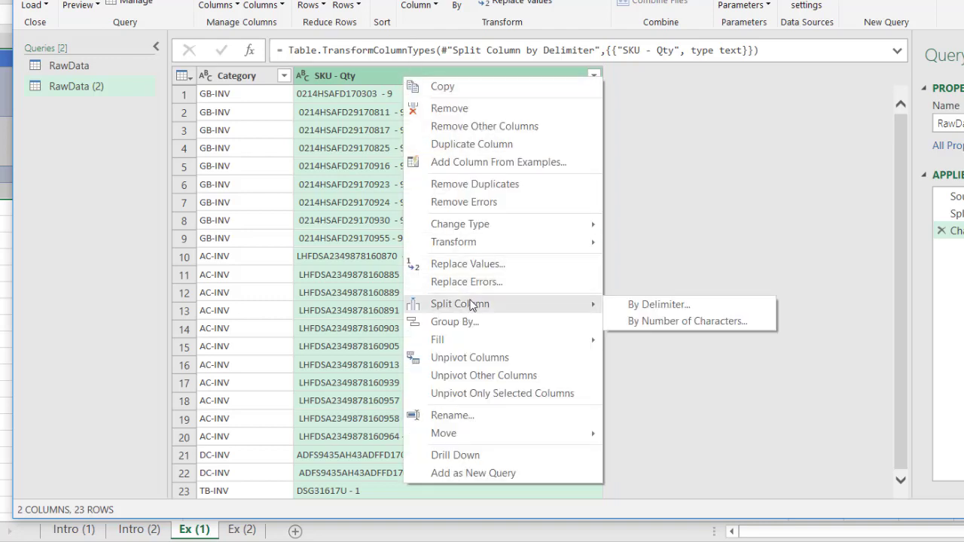
pyautogui.click(632, 305)
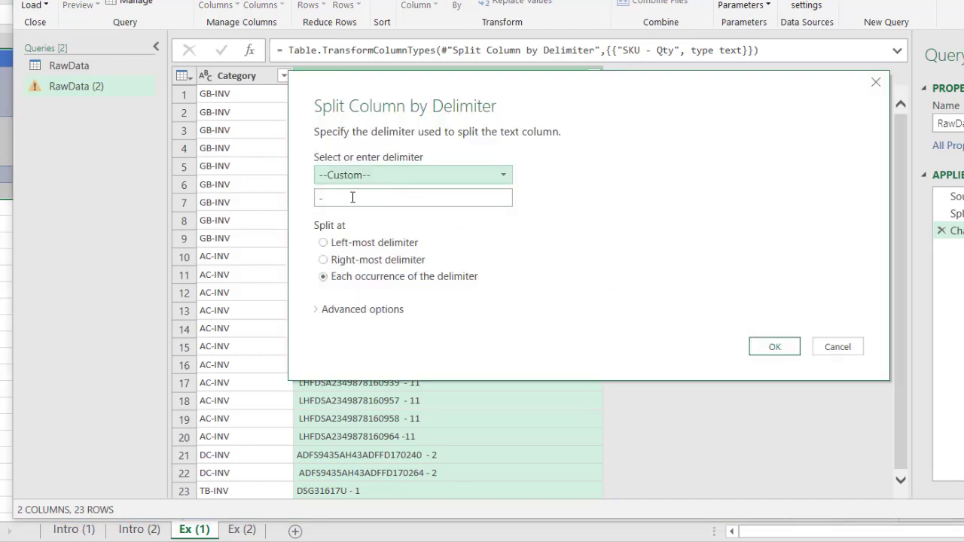
pyautogui.moveTo(337, 198); pyautogui.dragTo(319, 198)
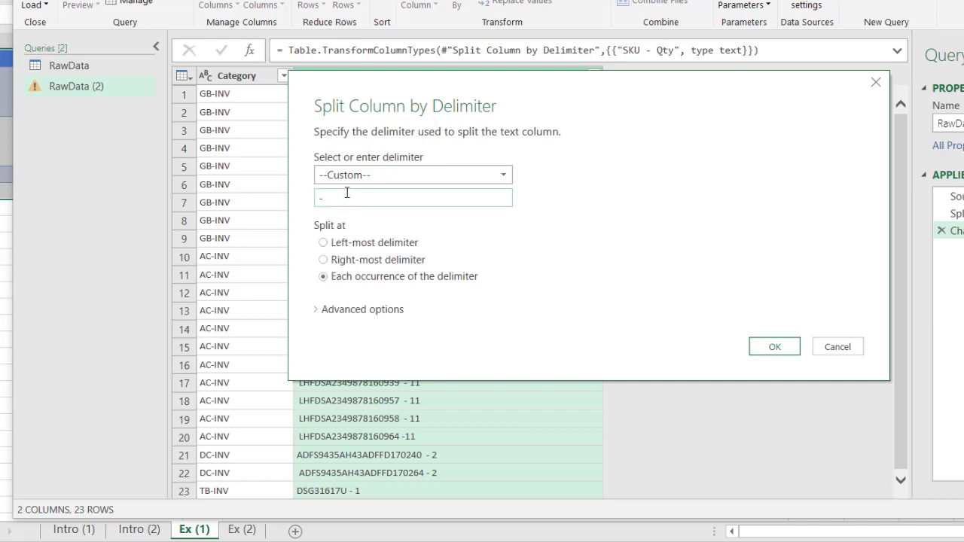
pyautogui.click(397, 176)
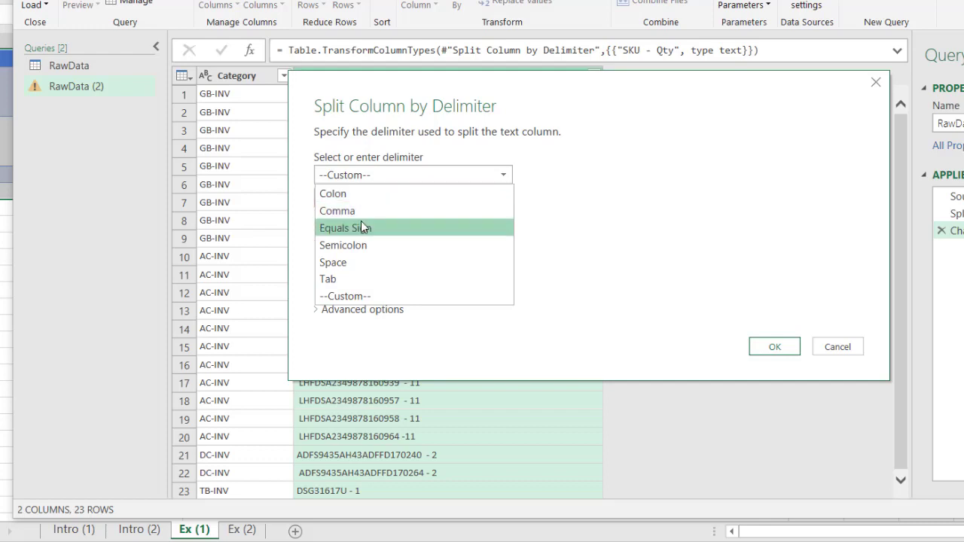
pyautogui.click(336, 297)
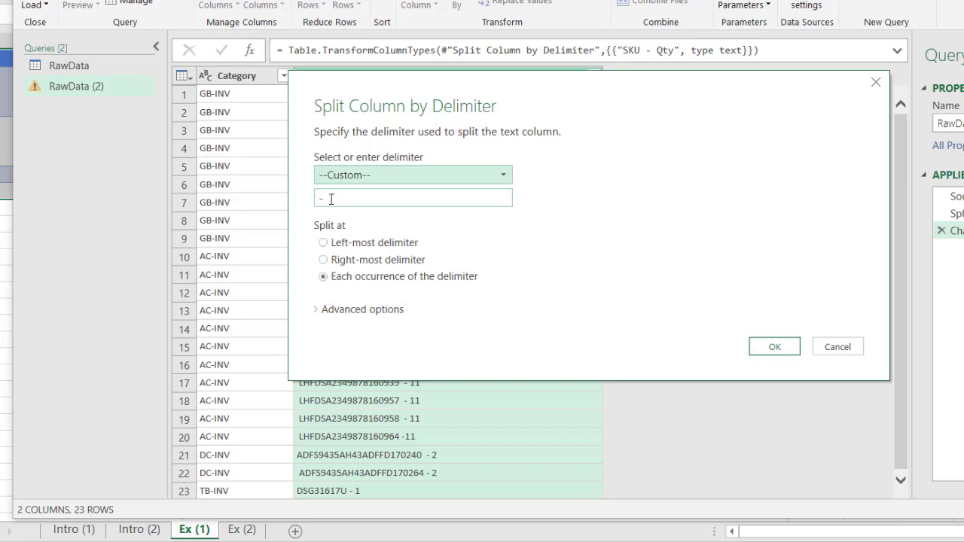
pyautogui.click(317, 314)
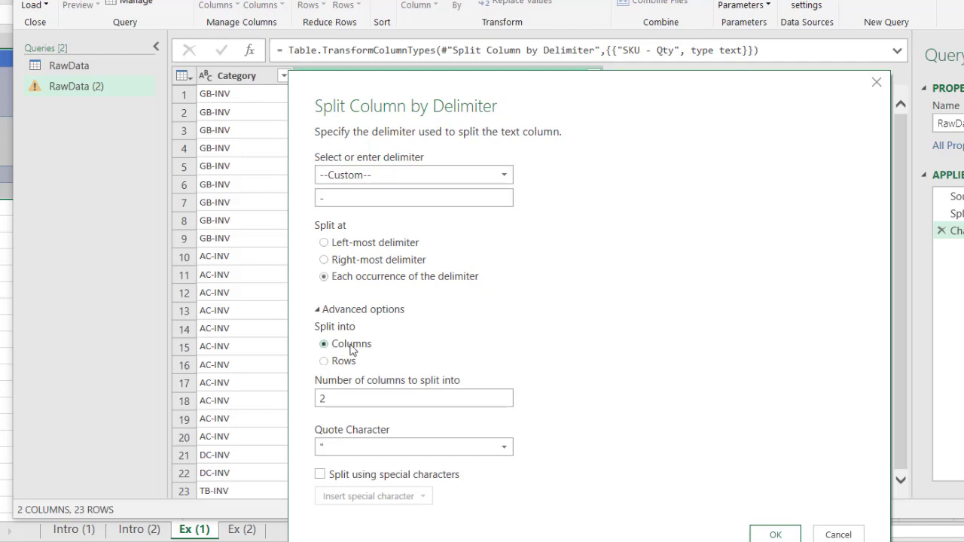
pyautogui.click(318, 311)
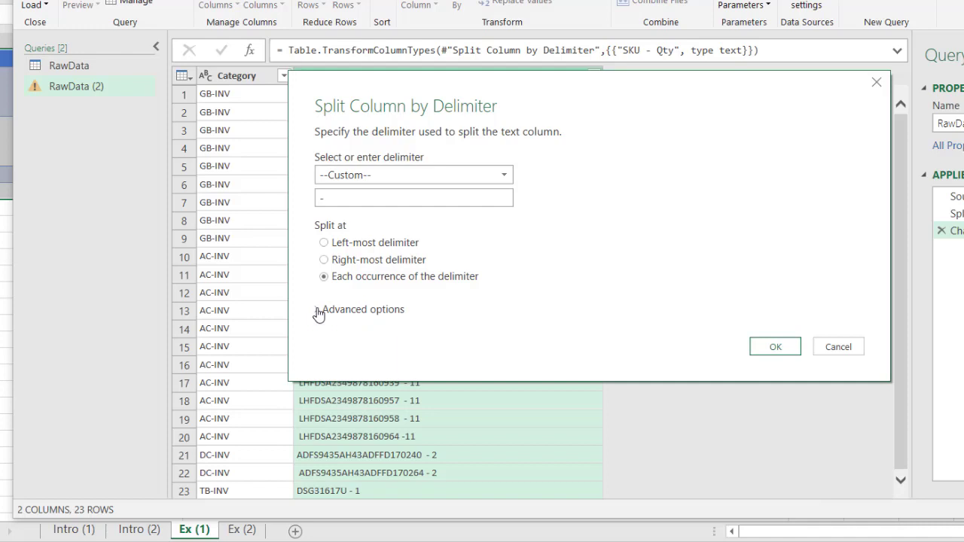
pyautogui.click(775, 348)
# - Examine the separated SKU and quantity values in the two columns against their categories
pyautogui.click(507, 101)
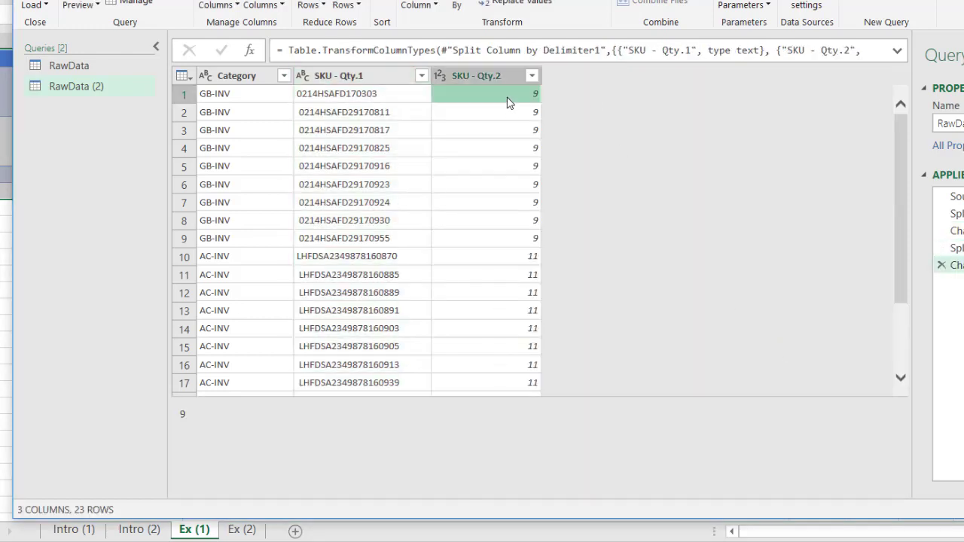
pyautogui.click(503, 113)
pyautogui.click(502, 131)
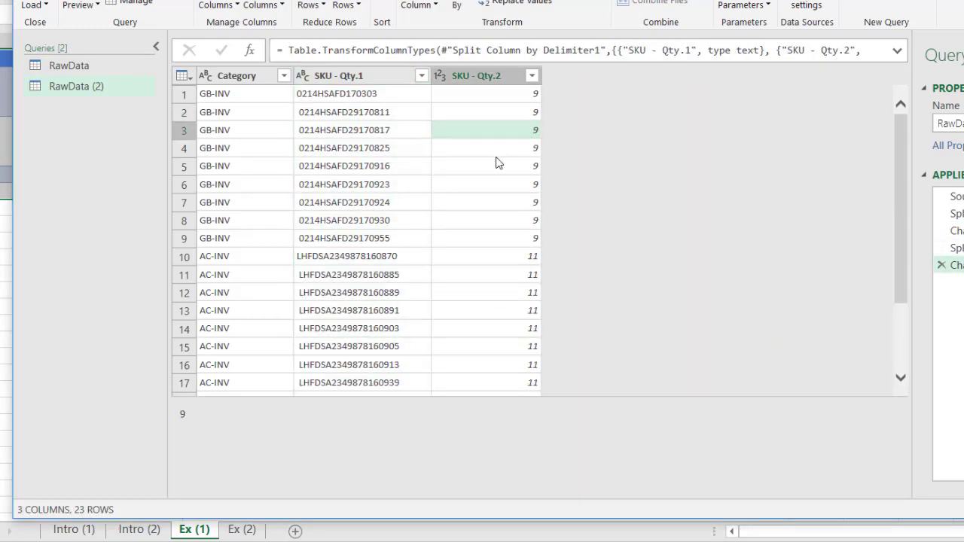
pyautogui.click(371, 89)
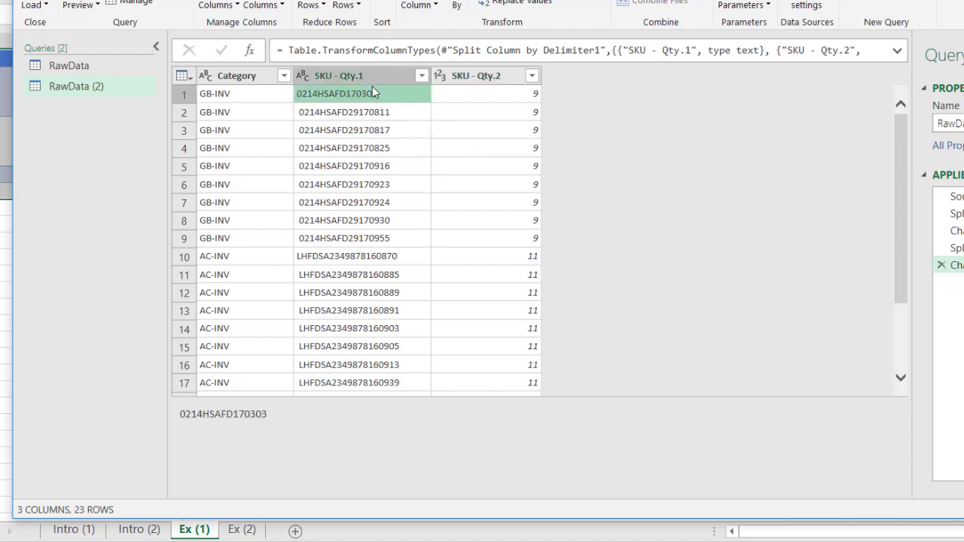
pyautogui.click(267, 102)
pyautogui.click(479, 94)
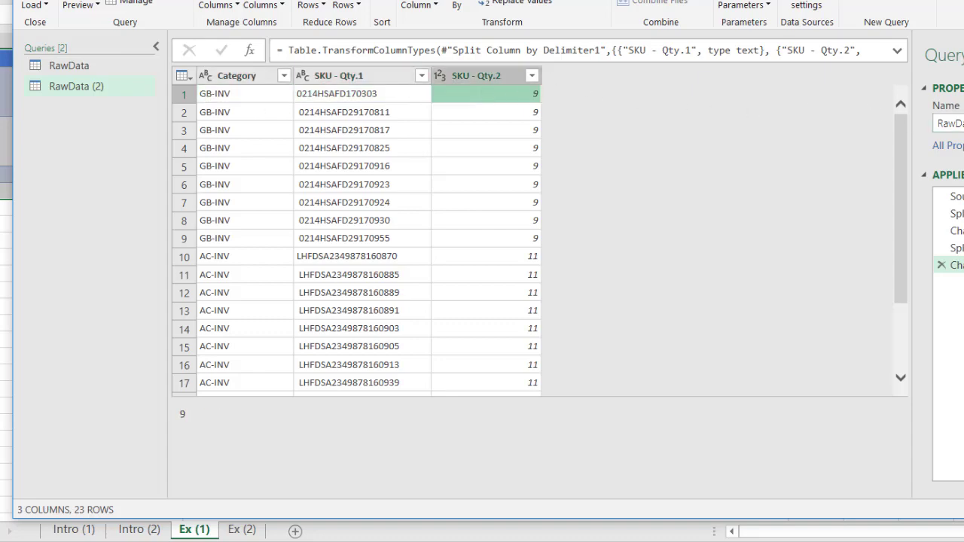
# - Rename the split query as SimpleTable
pyautogui.click(947, 124)
pyautogui.write('SimpleTable')
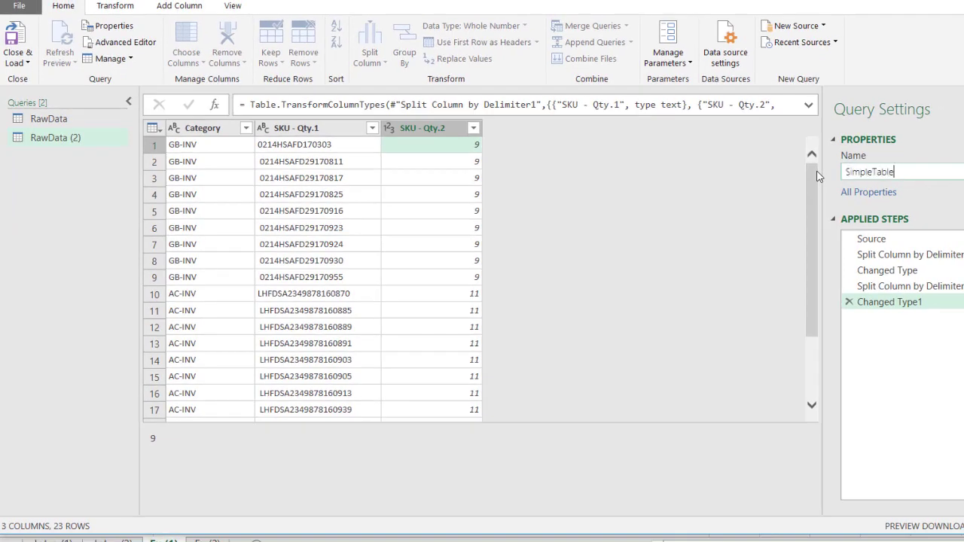
pyautogui.press('Return')
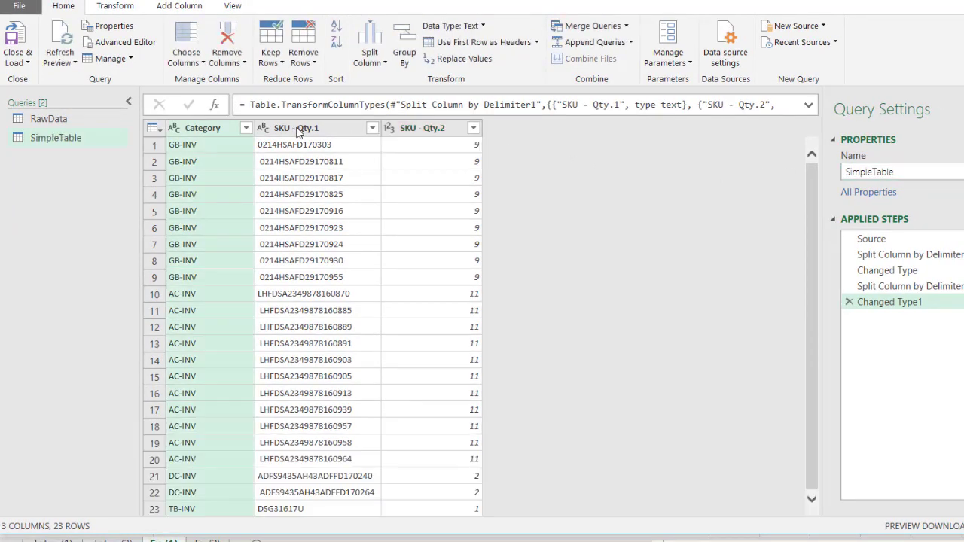
# - Remove the SKU - Qty.1 column from SimpleTable and check the remaining category and quantity columns
pyautogui.click(301, 130)
pyautogui.rightClick(301, 131)
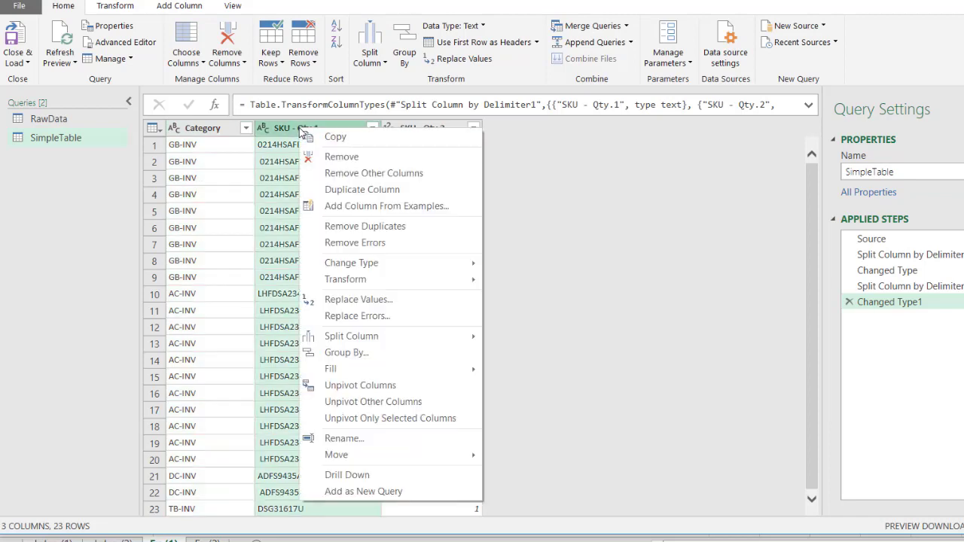
pyautogui.click(338, 156)
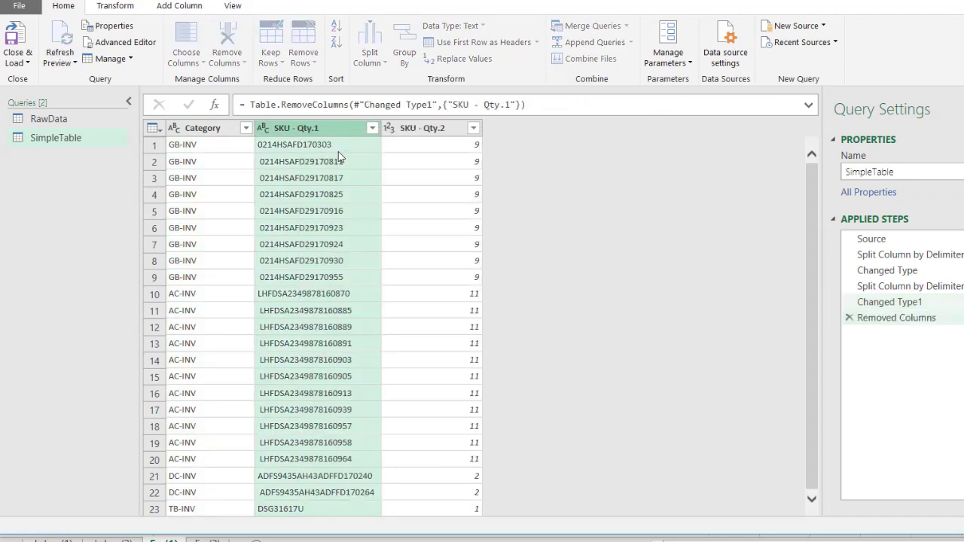
pyautogui.click(315, 147)
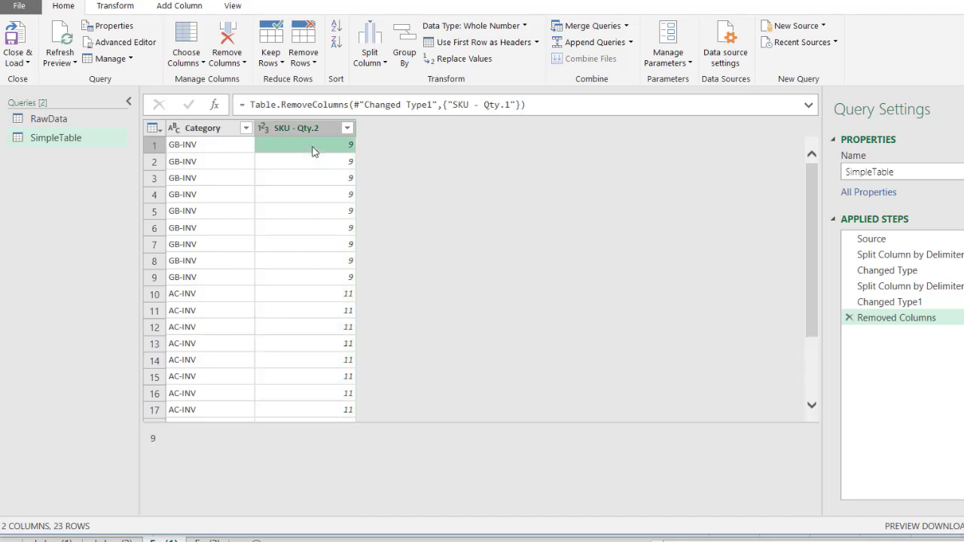
pyautogui.click(308, 199)
pyautogui.click(211, 144)
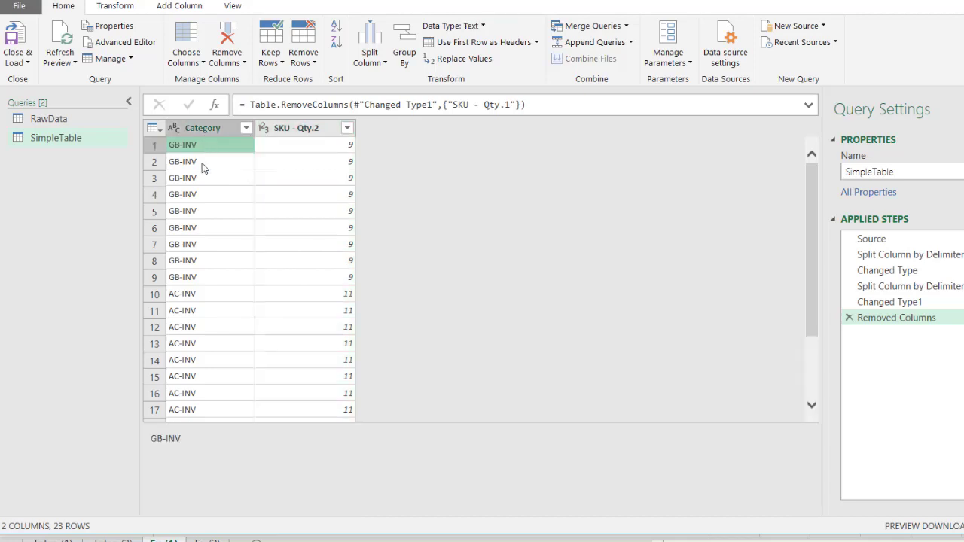
# - Group the rows by Category with a new GrandTotal column that sums SKU - Qty.2
pyautogui.click(205, 130)
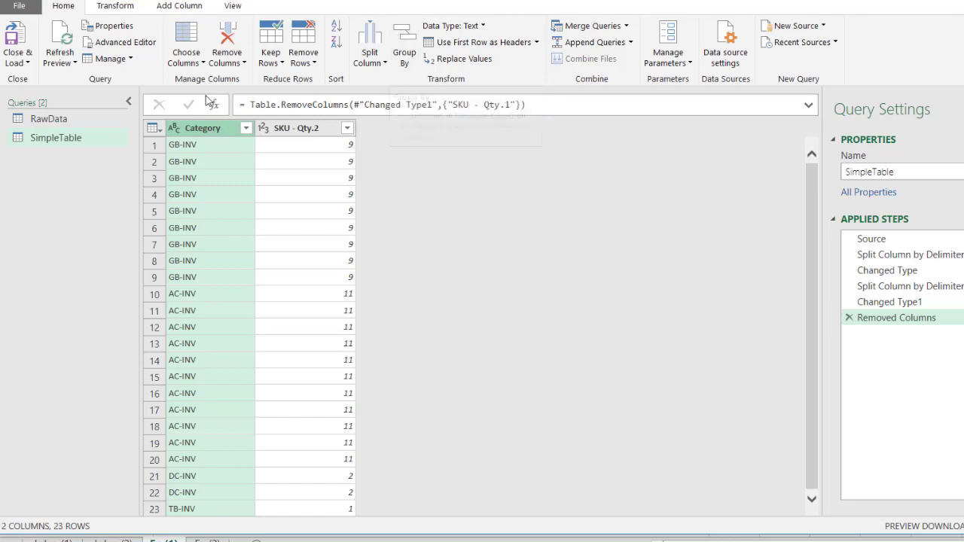
pyautogui.rightClick(192, 128)
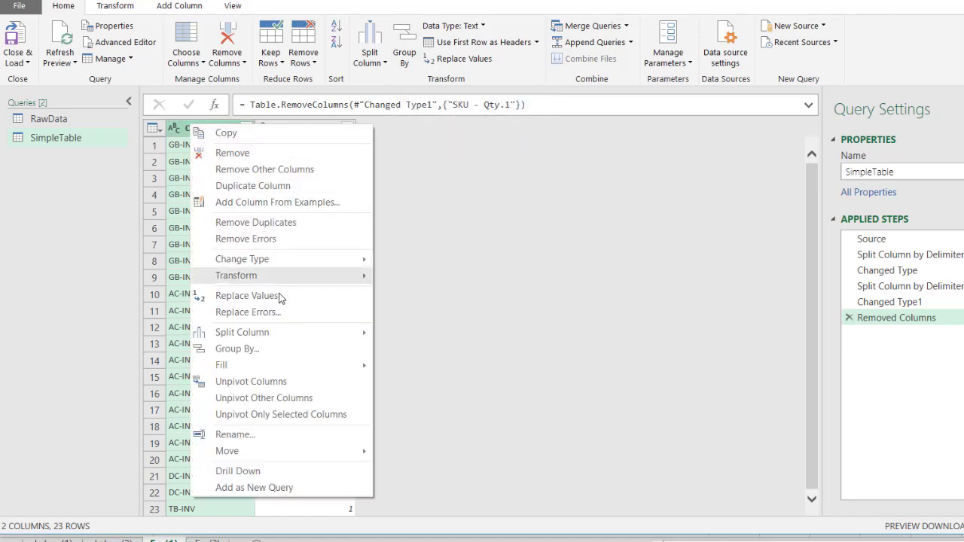
pyautogui.click(287, 348)
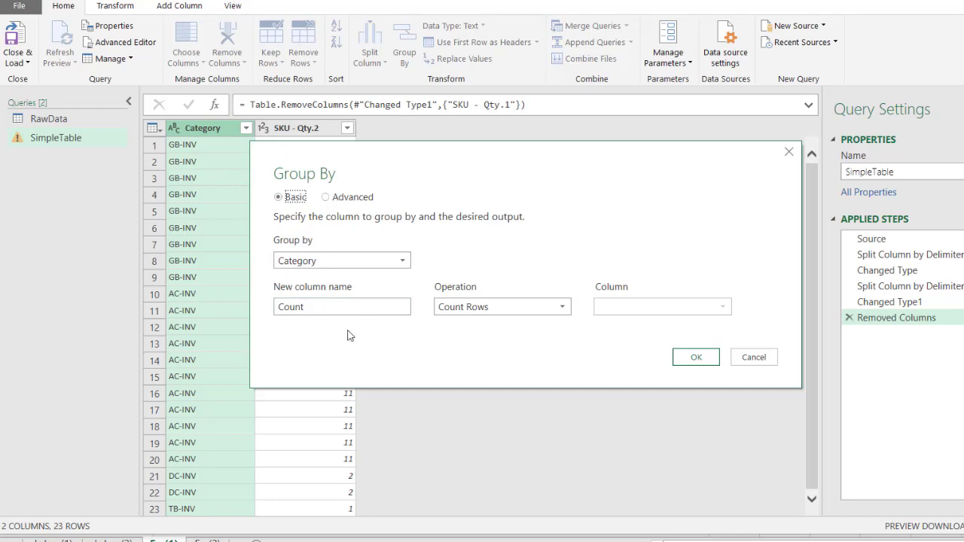
pyautogui.click(331, 309)
pyautogui.hotkey('ctrl', 'a')
pyautogui.write('Grand')
pyautogui.click(486, 308)
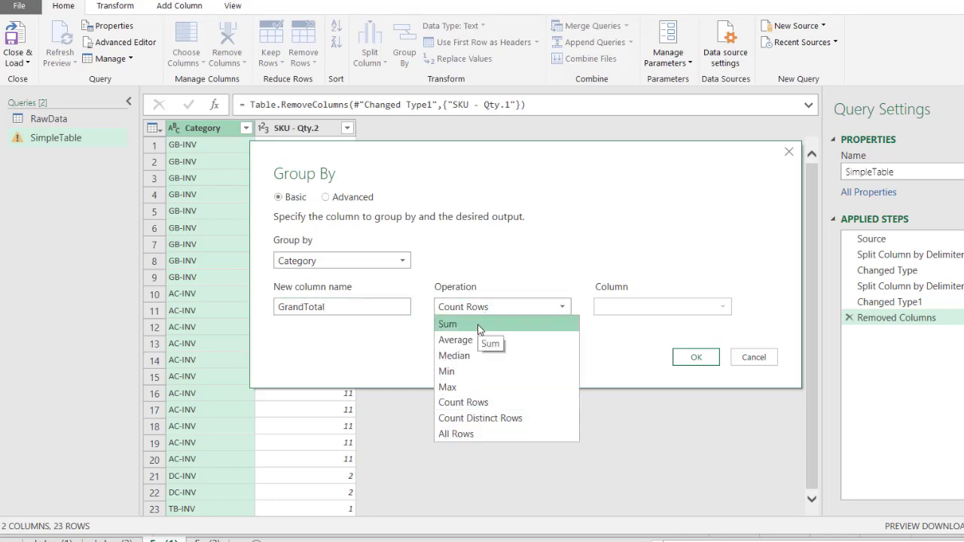
pyautogui.click(480, 327)
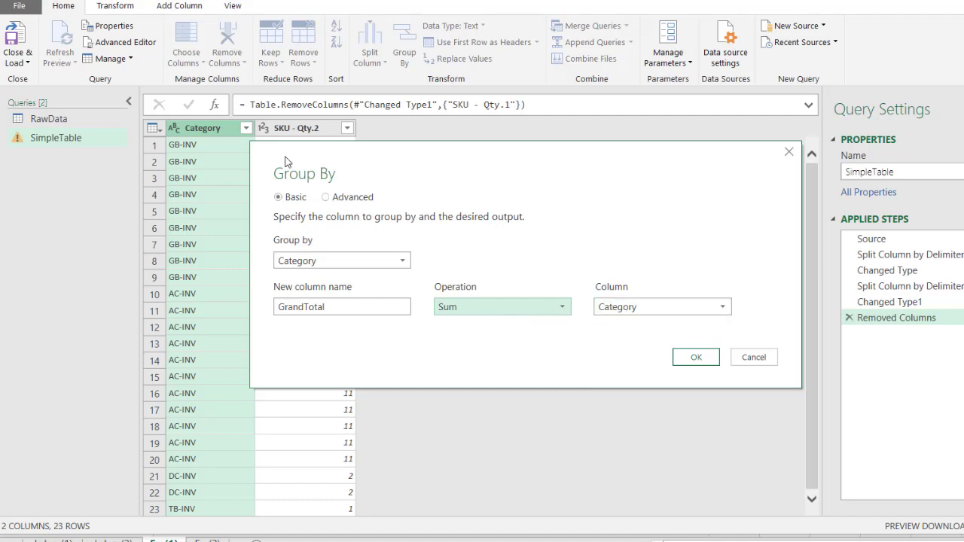
pyautogui.click(639, 312)
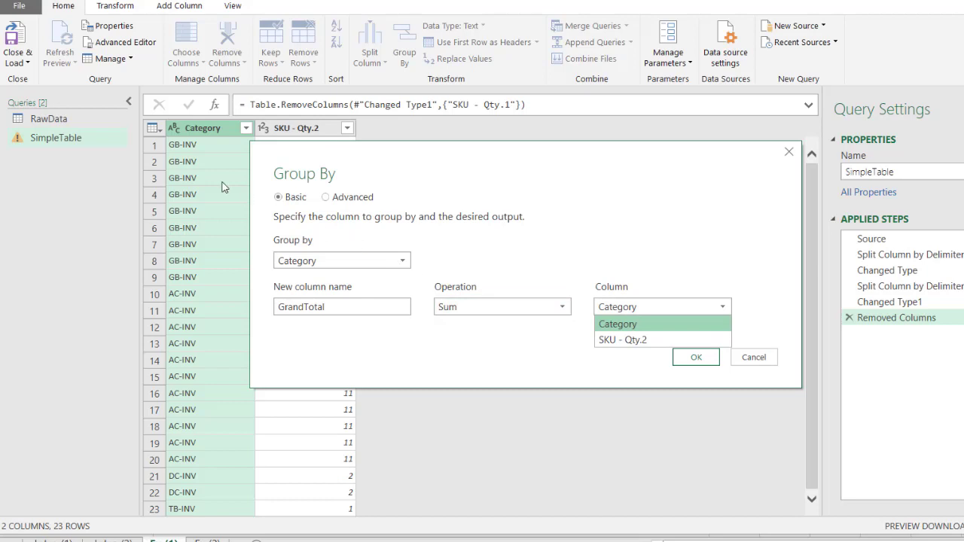
pyautogui.click(651, 340)
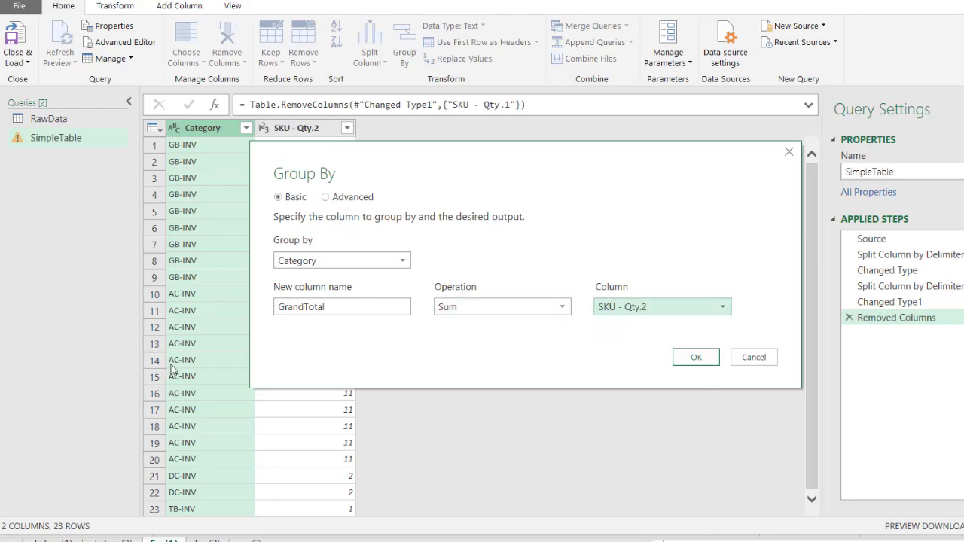
pyautogui.click(691, 357)
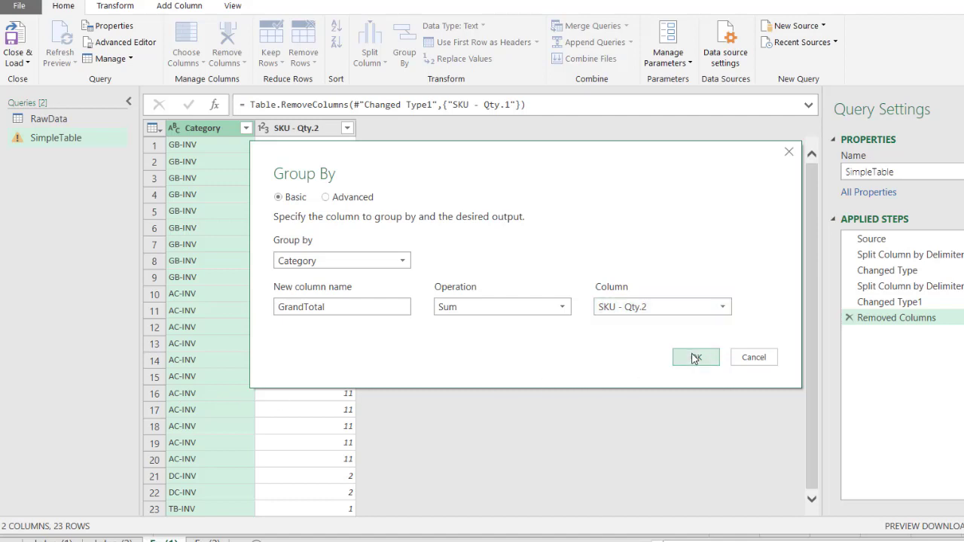
# - Check the grand totals per category, and close the query editor and load the queries into the workbook
pyautogui.click(308, 147)
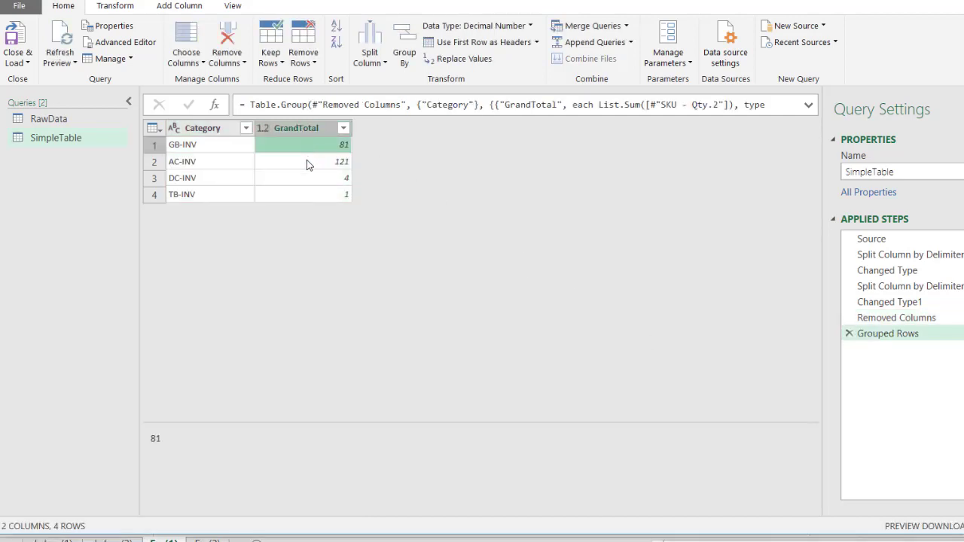
pyautogui.click(306, 160)
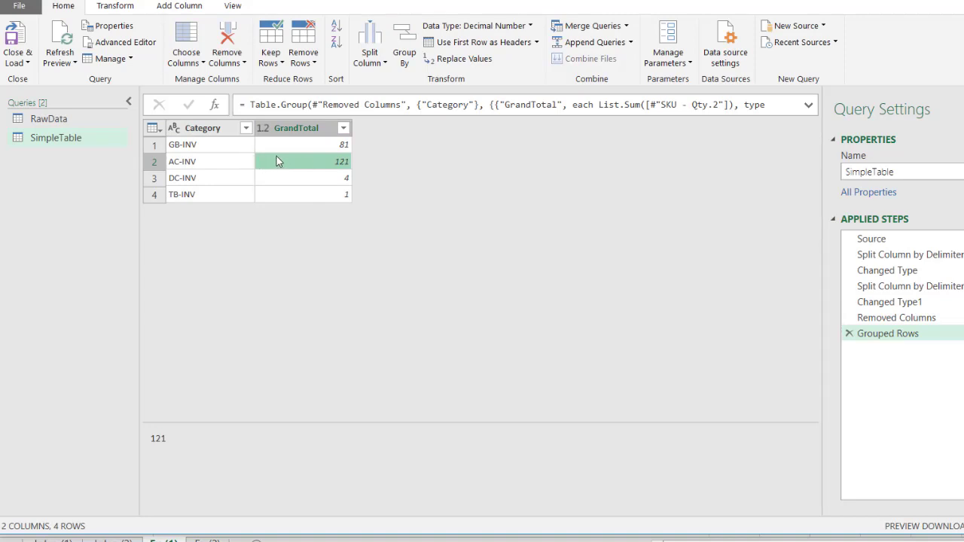
pyautogui.click(317, 197)
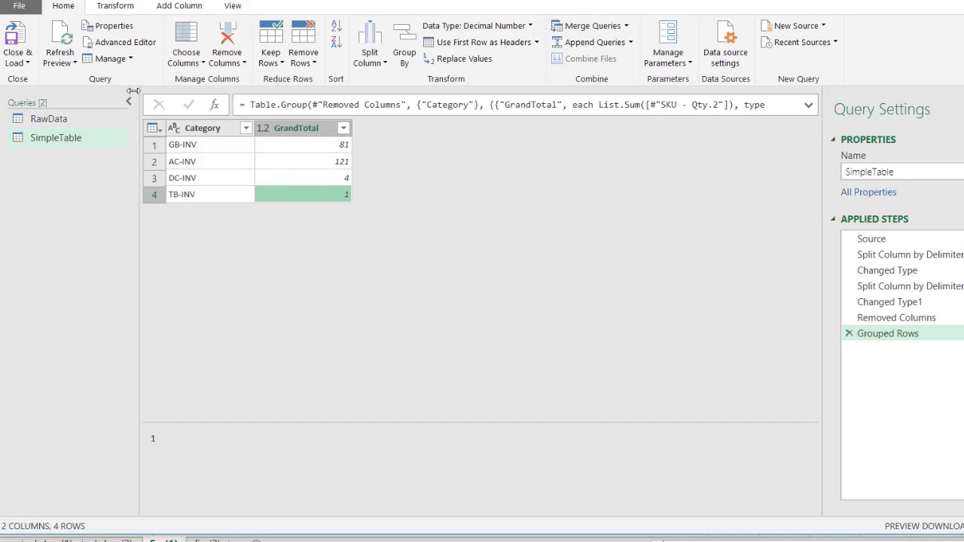
pyautogui.click(18, 62)
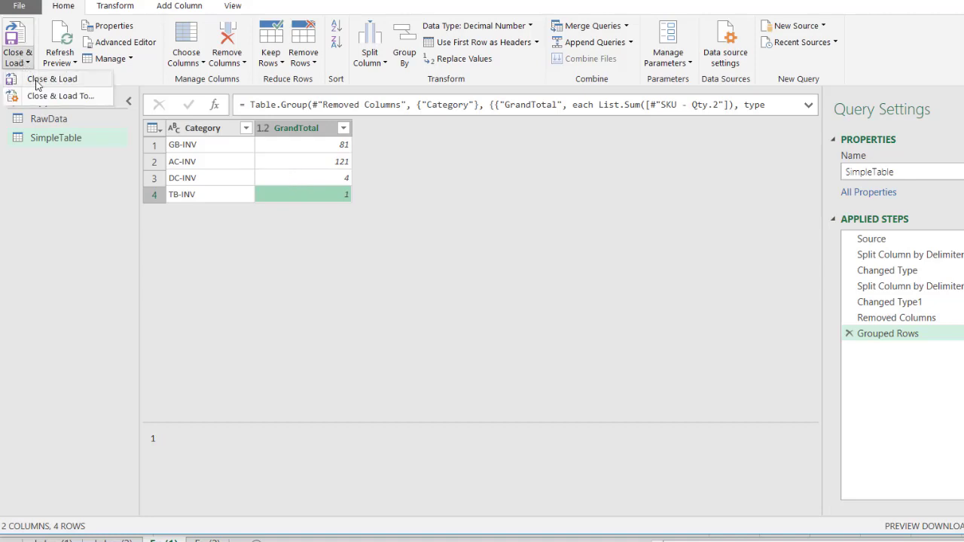
pyautogui.click(38, 84)
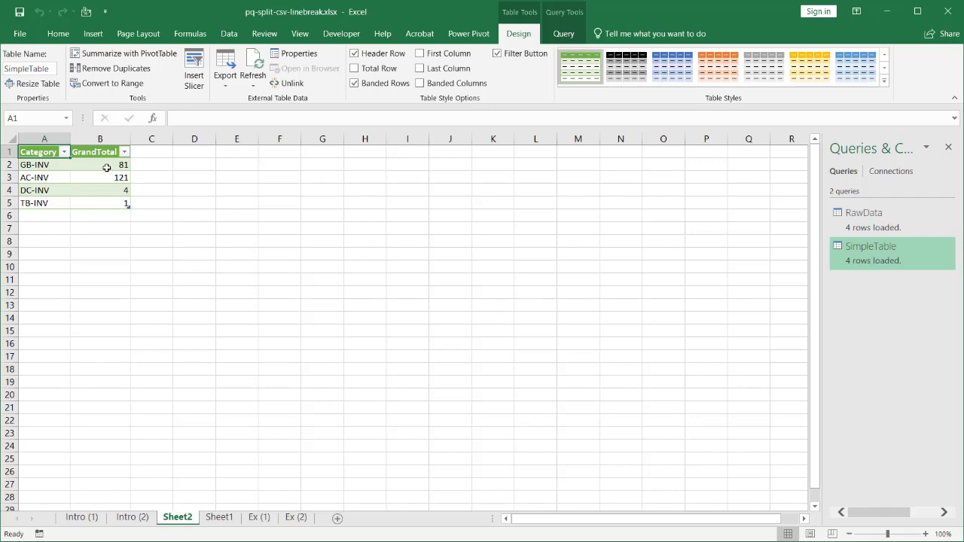
# - Compare the example results on the Intro (1) and Intro (2) sheets, ending on Intro (2)
pyautogui.click(132, 517)
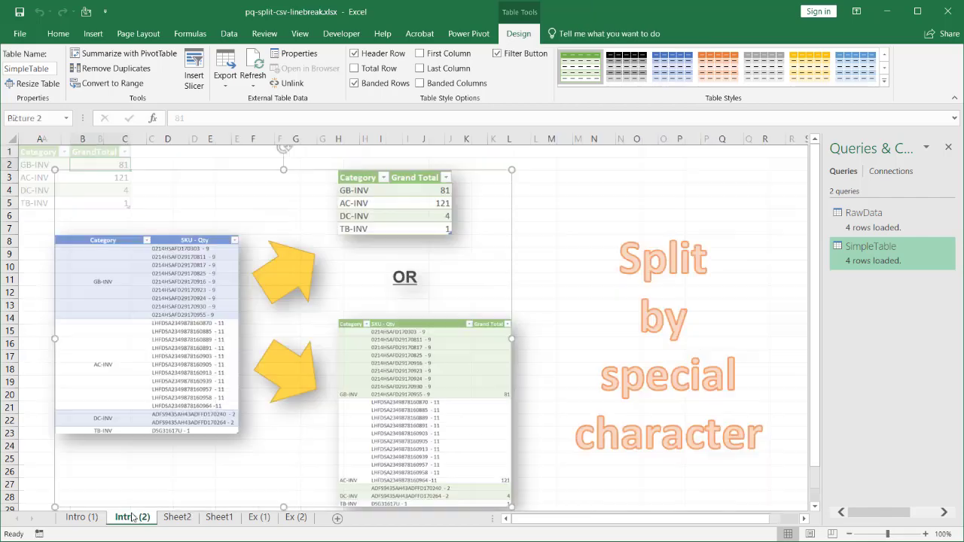
pyautogui.click(81, 518)
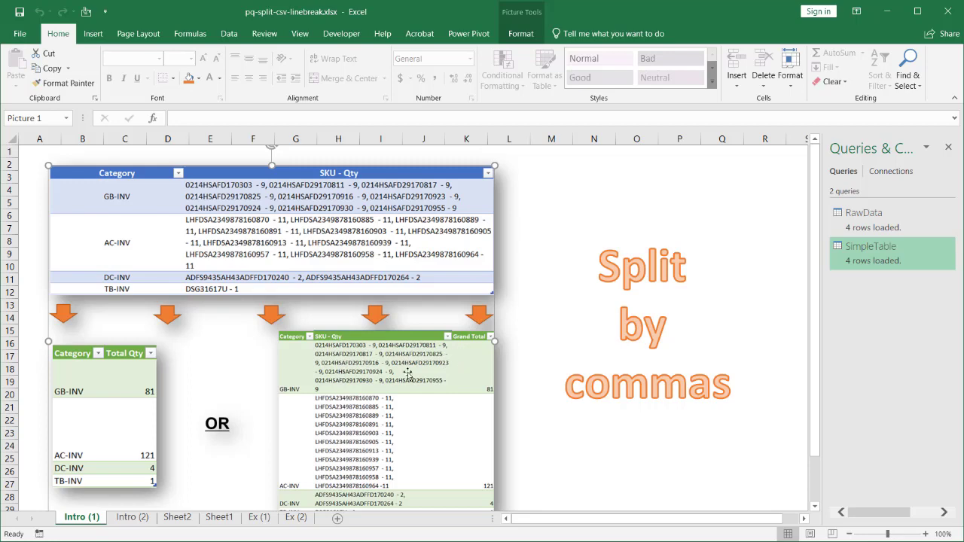
pyautogui.click(128, 517)
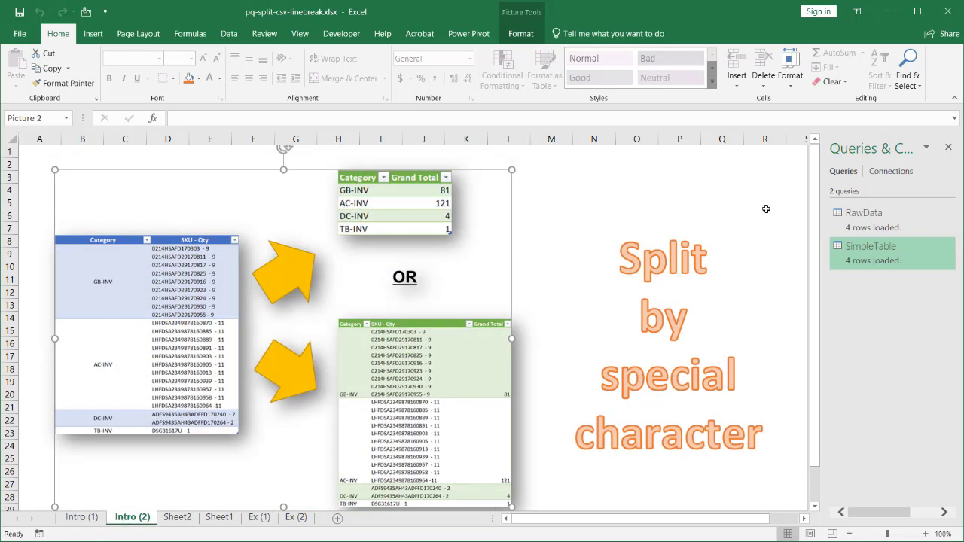
# - Open the query behind the GrandTotal table on Sheet2 for editing in the Power Query Editor
pyautogui.click(228, 34)
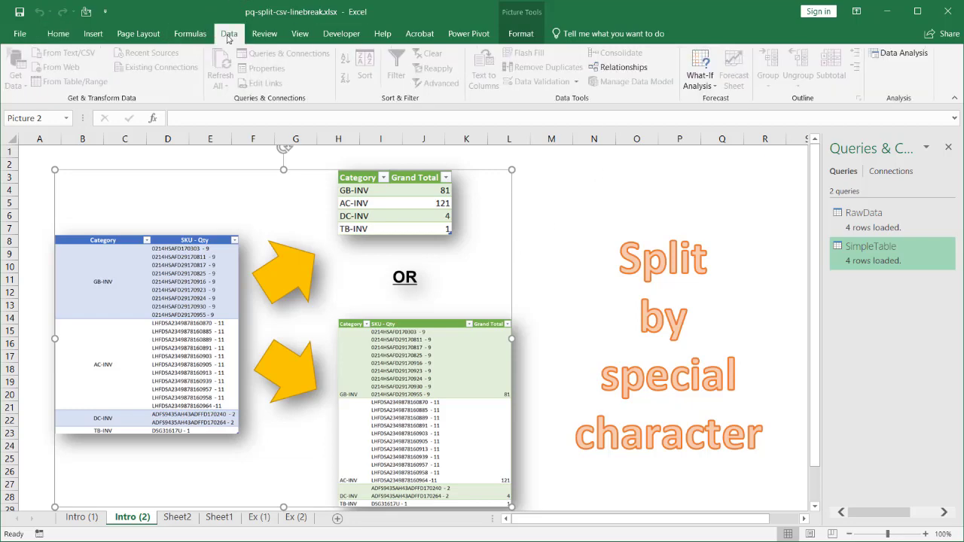
pyautogui.click(179, 518)
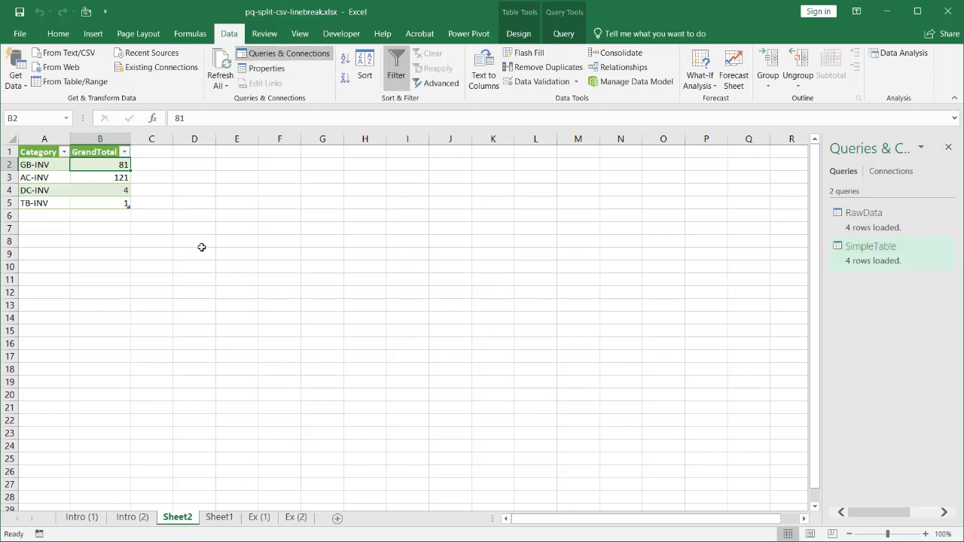
pyautogui.click(242, 290)
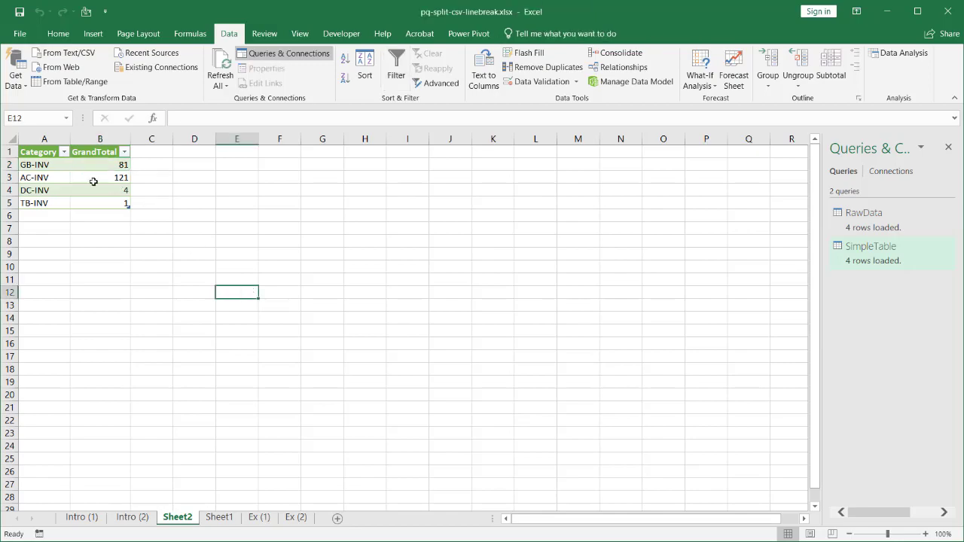
pyautogui.click(75, 177)
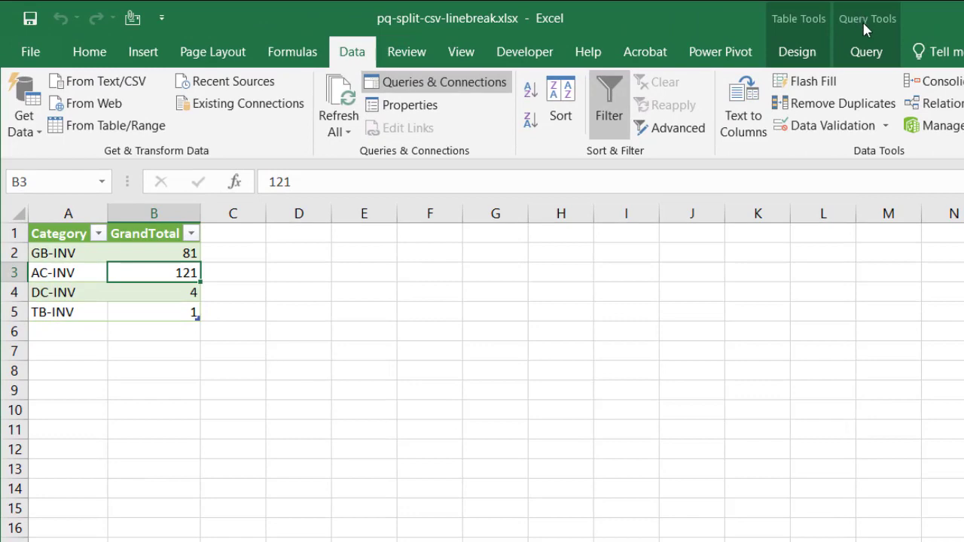
pyautogui.click(864, 52)
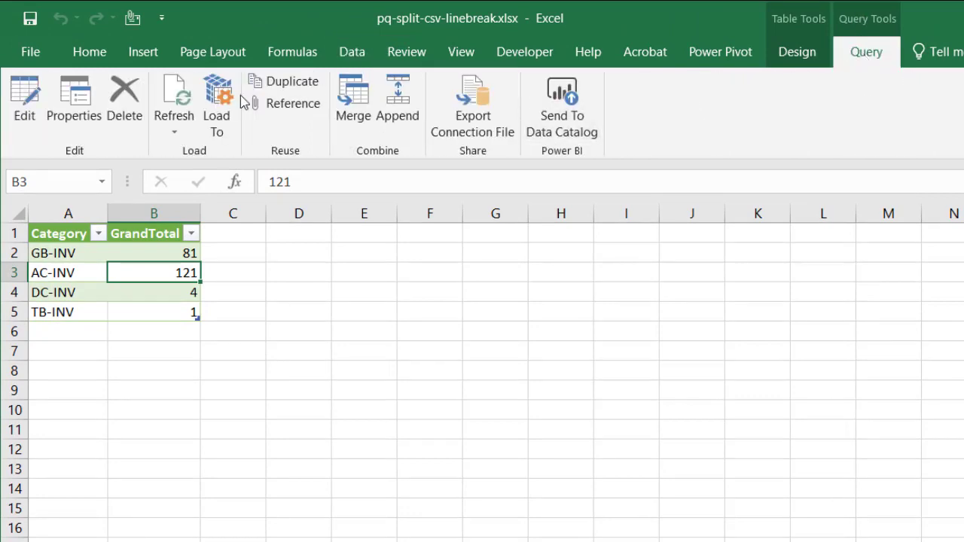
pyautogui.click(24, 96)
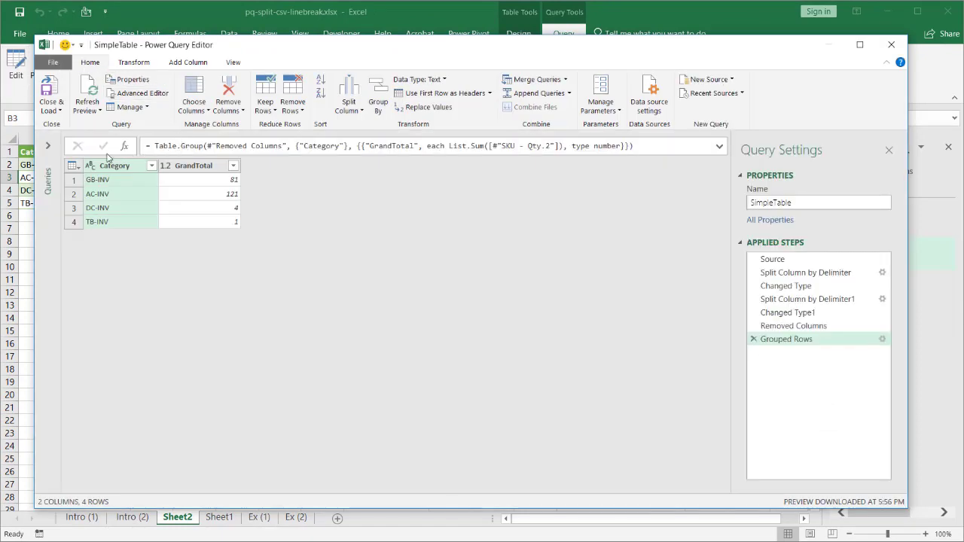
# - Show the list of queries and create a new query that references RawData
pyautogui.click(47, 146)
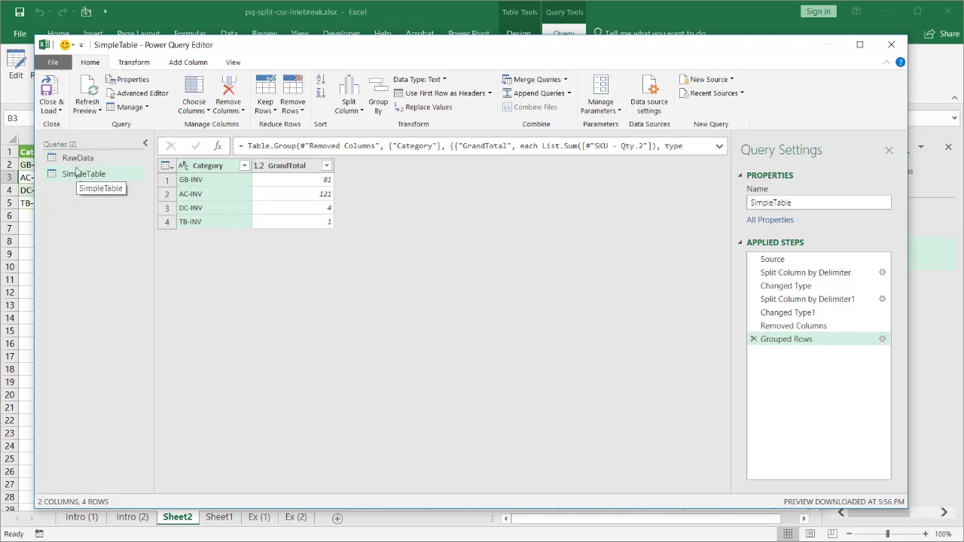
pyautogui.click(76, 159)
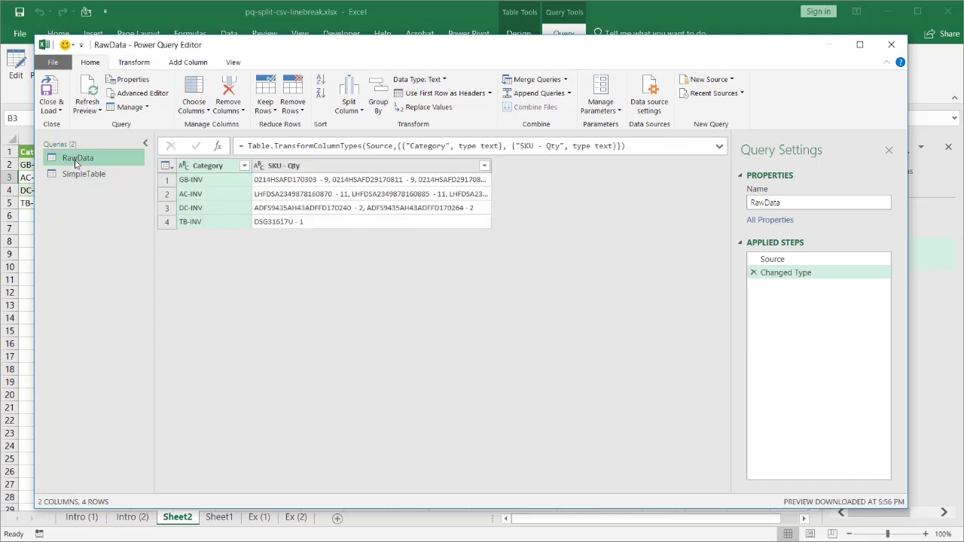
pyautogui.rightClick(76, 162)
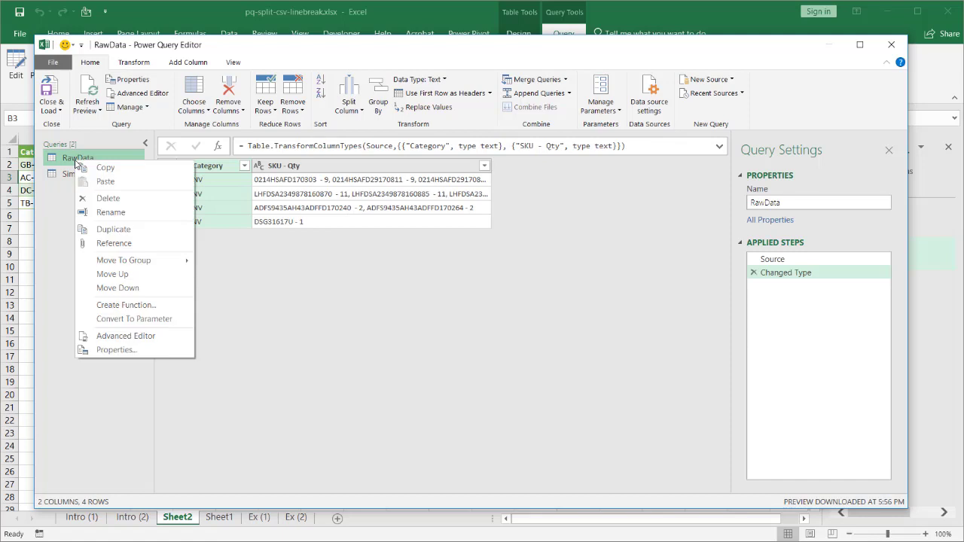
pyautogui.click(121, 244)
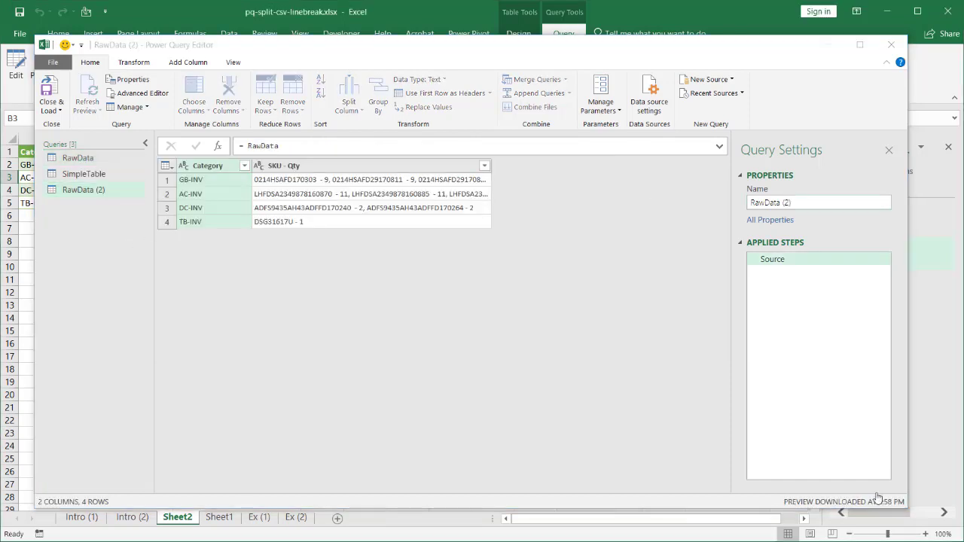
# - Rename the new query that references RawData as FullTable
pyautogui.click(800, 203)
pyautogui.hotkey('ctrl', 'a')
pyautogui.write('F')
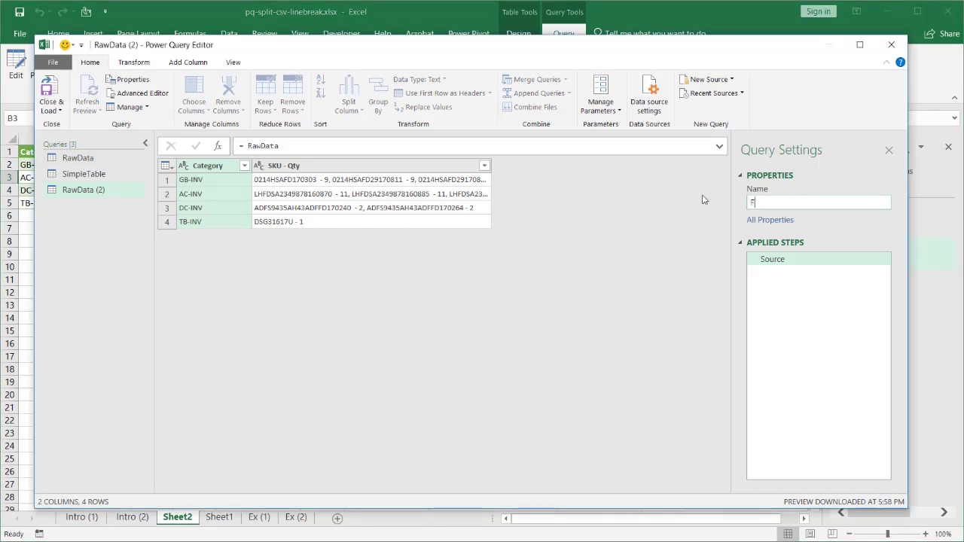
pyautogui.write('ullTable')
pyautogui.press('Return')
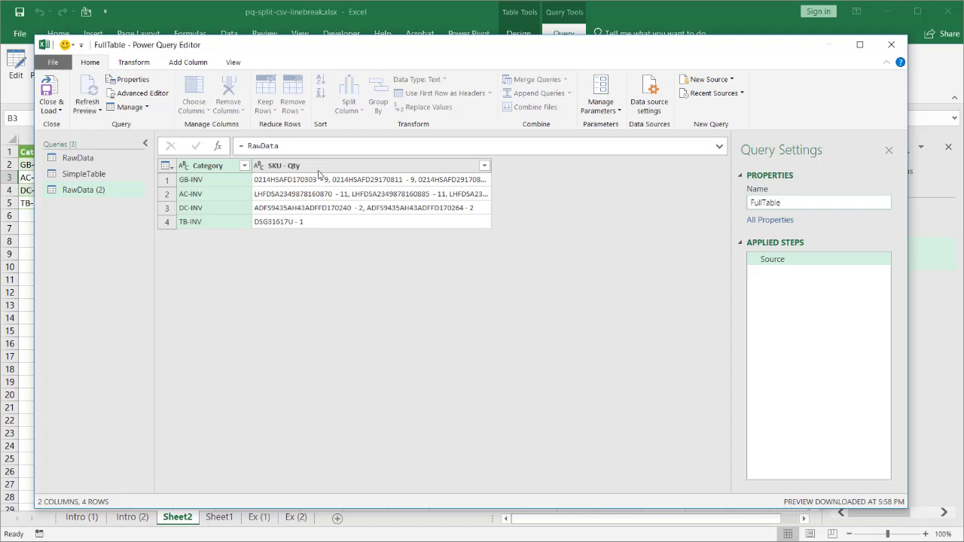
# - Merge FullTable with SimpleTable, matching on the Category column of both tables with a Left Outer join
pyautogui.click(219, 169)
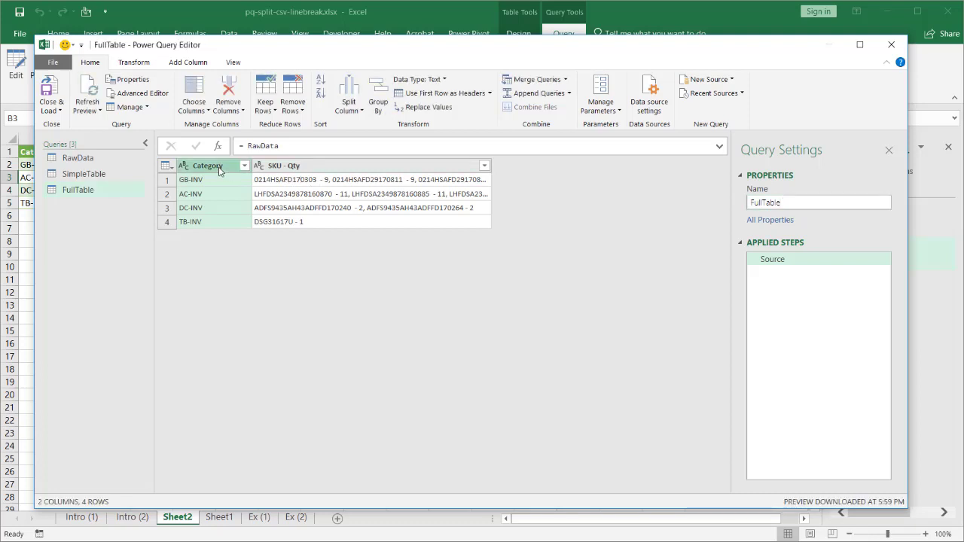
pyautogui.click(311, 169)
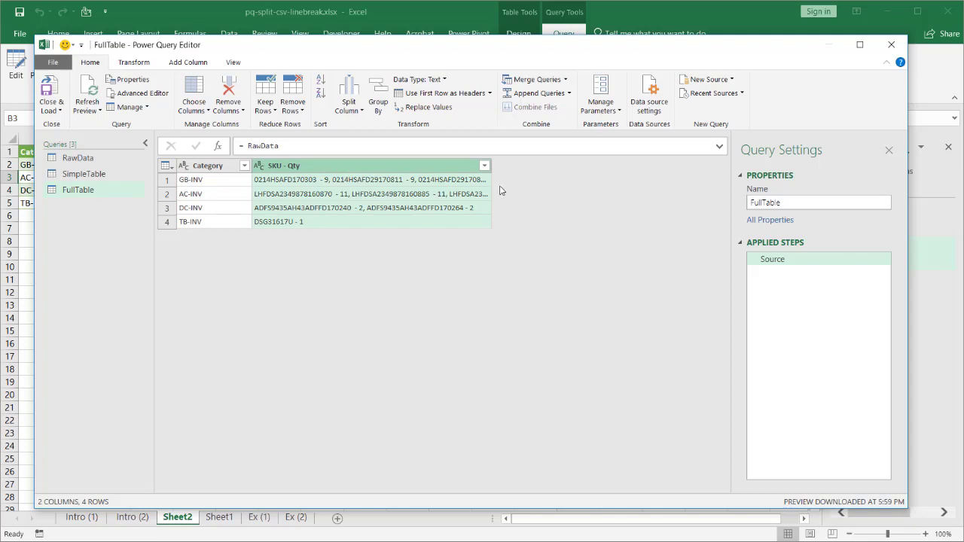
pyautogui.click(76, 174)
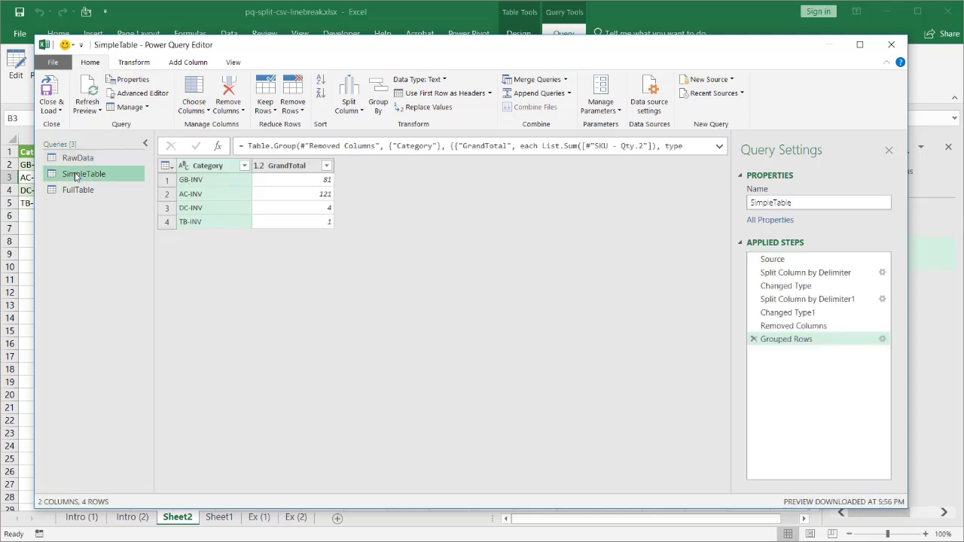
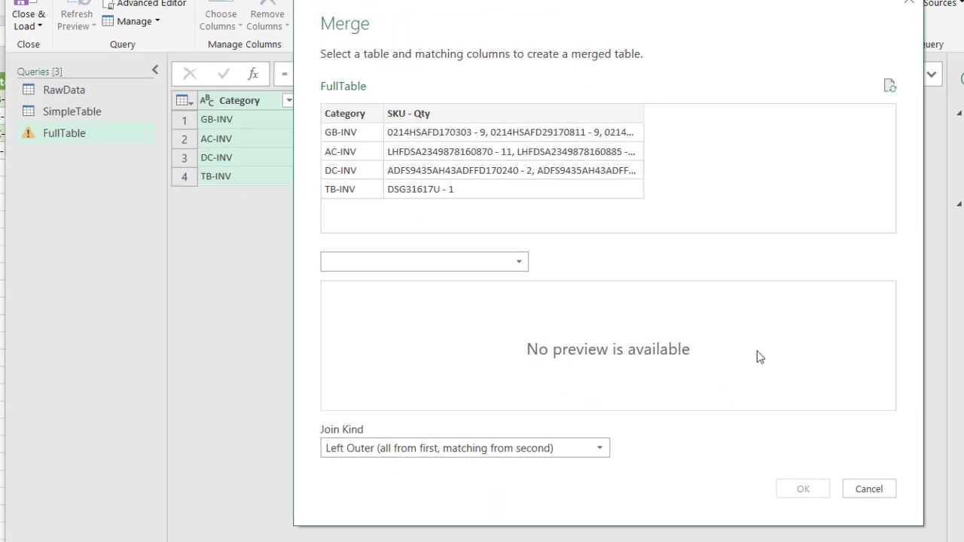
pyautogui.click(351, 115)
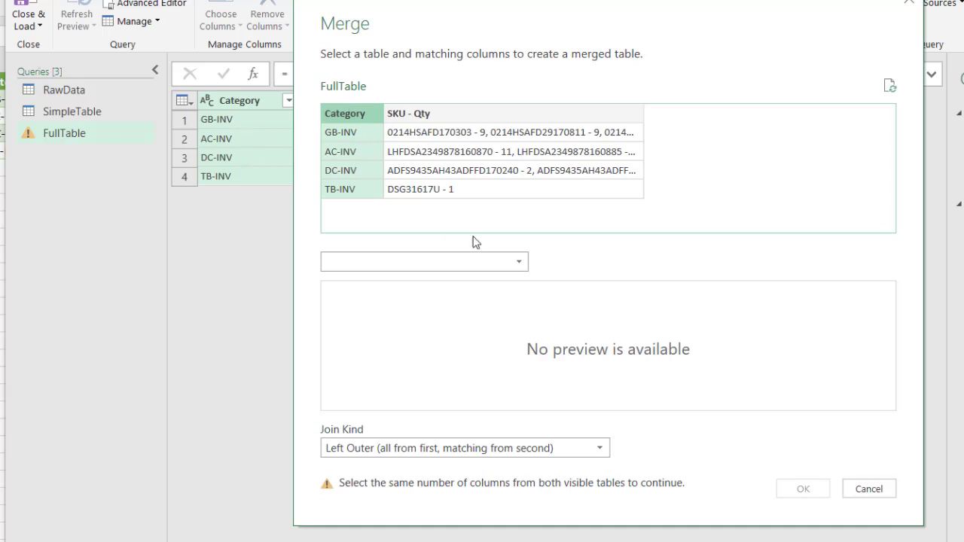
pyautogui.click(522, 265)
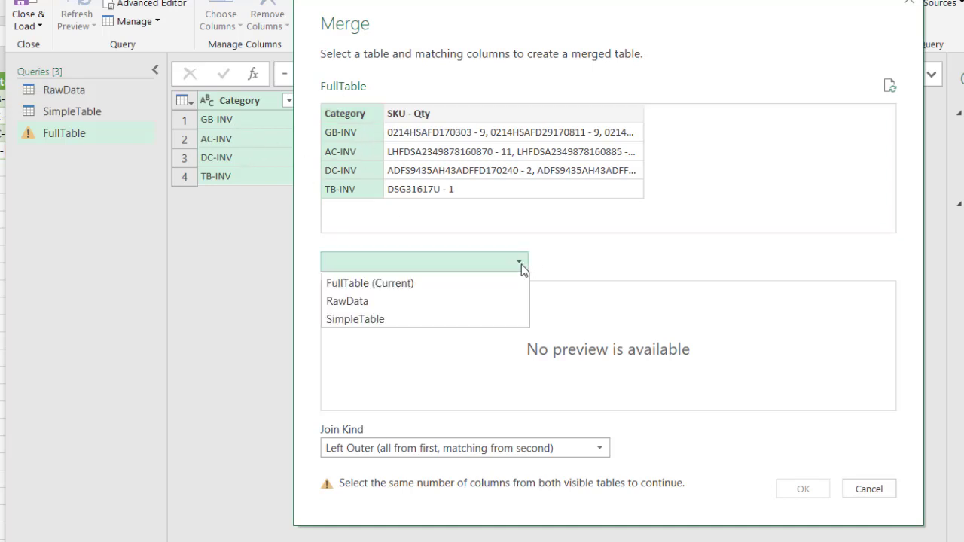
pyautogui.click(375, 320)
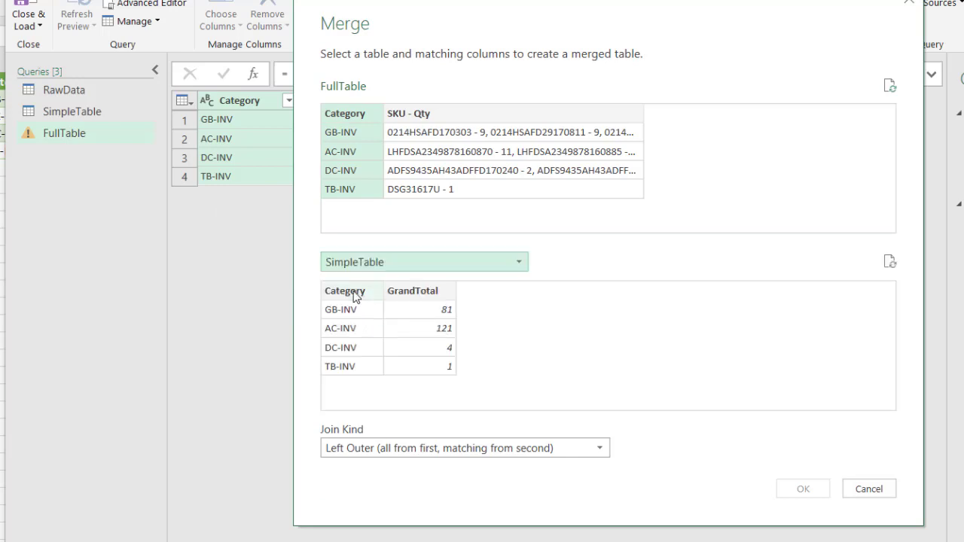
pyautogui.click(353, 294)
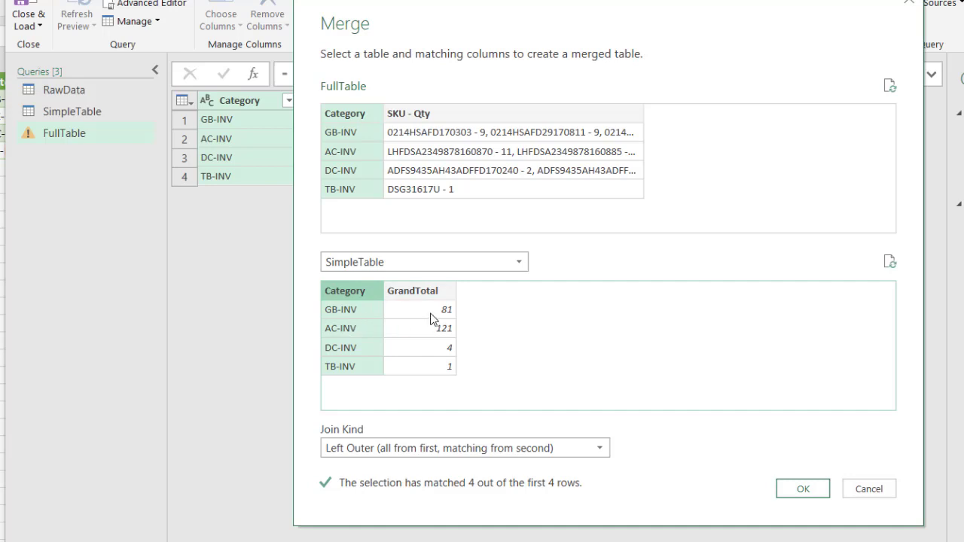
pyautogui.click(802, 490)
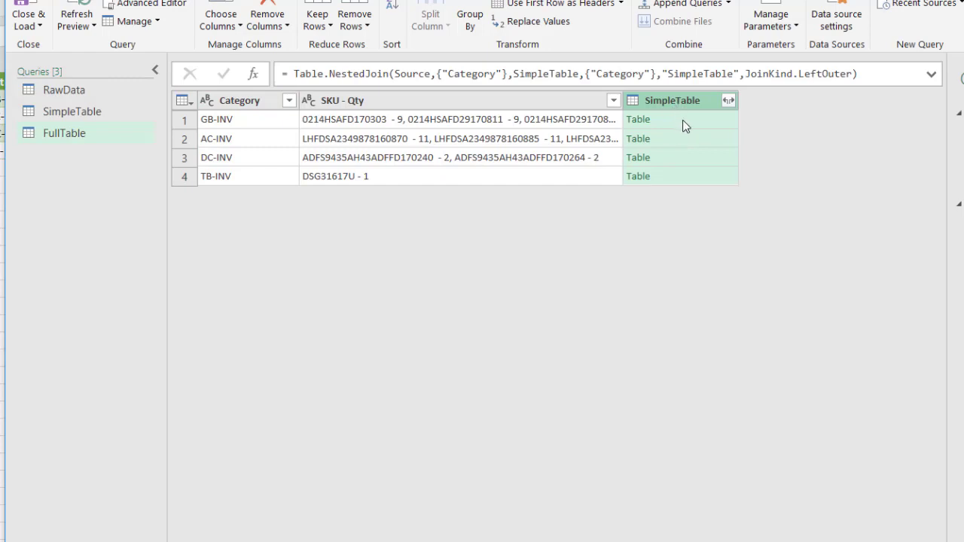
# - Preview the nested tables for GB-INV and AC-INV, and expand the SimpleTable column to only GrandTotal without the original column name as prefix
pyautogui.click(682, 120)
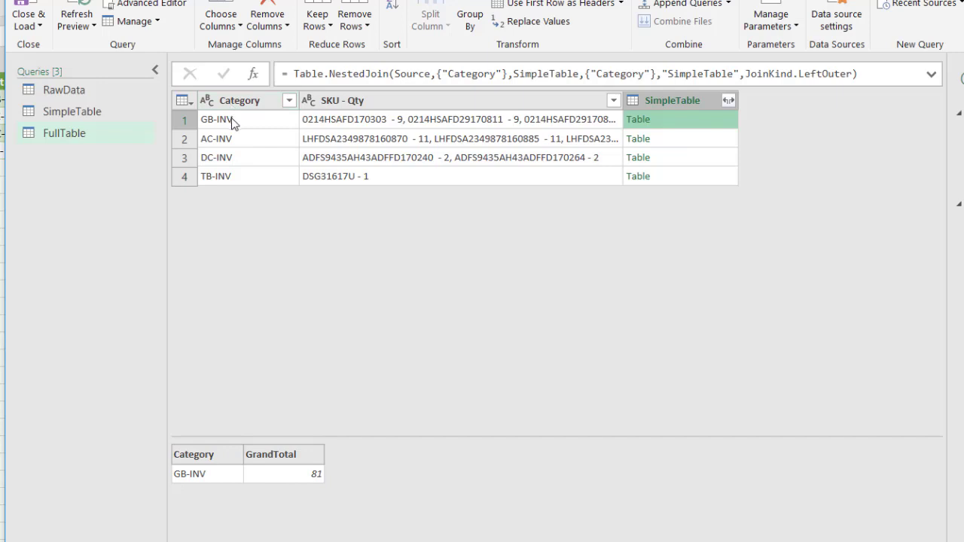
pyautogui.click(719, 140)
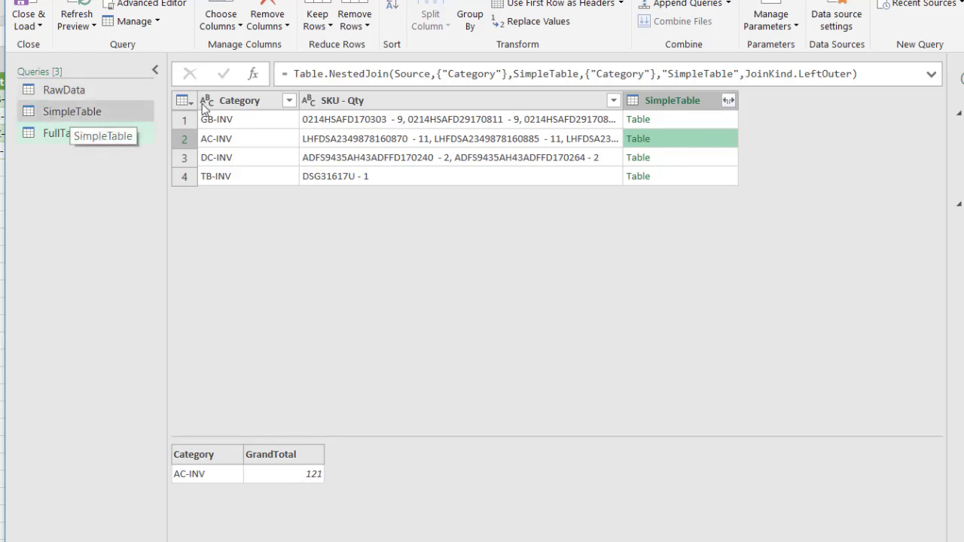
pyautogui.click(728, 101)
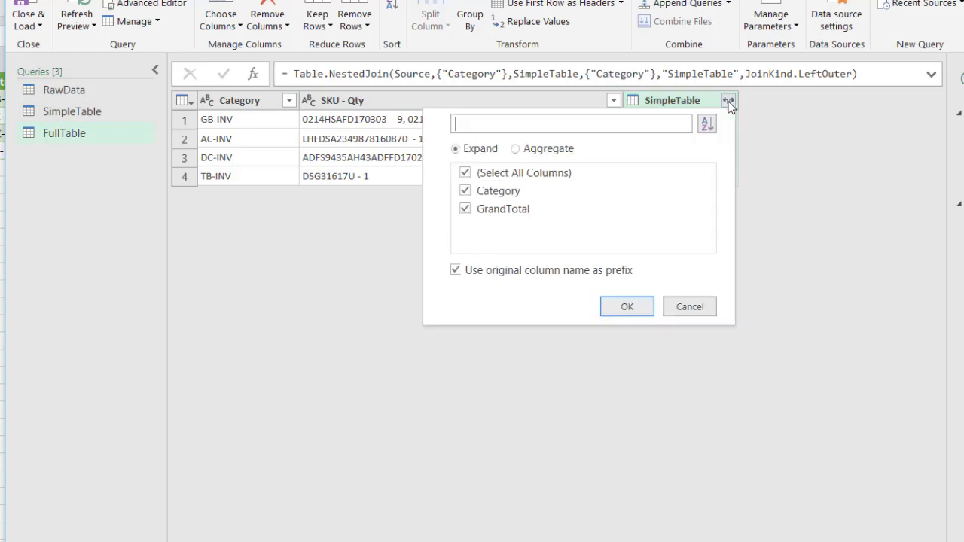
pyautogui.click(456, 271)
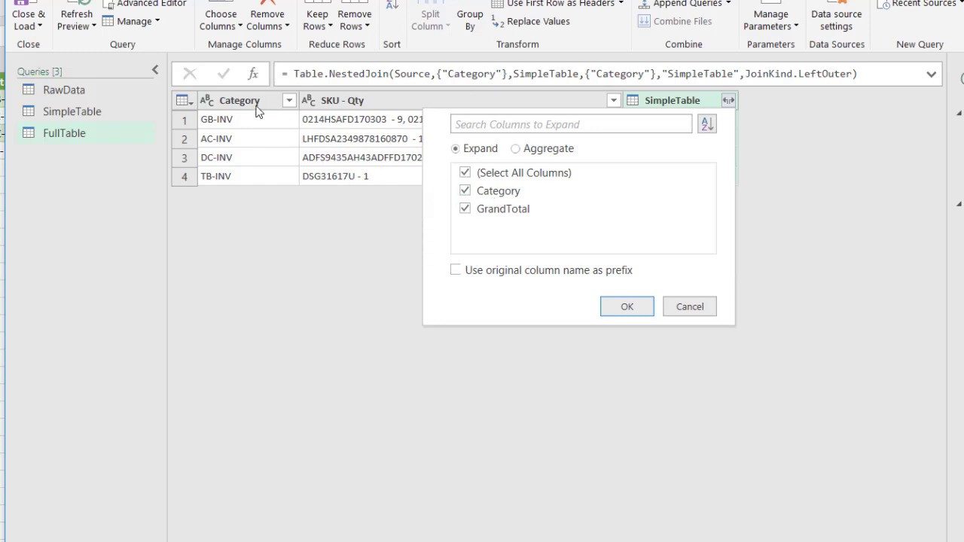
pyautogui.click(465, 190)
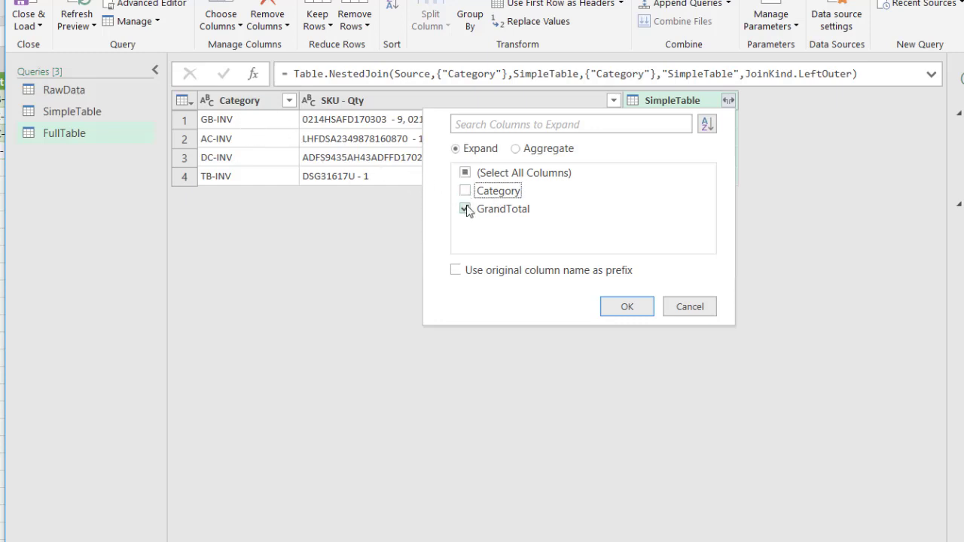
pyautogui.click(625, 306)
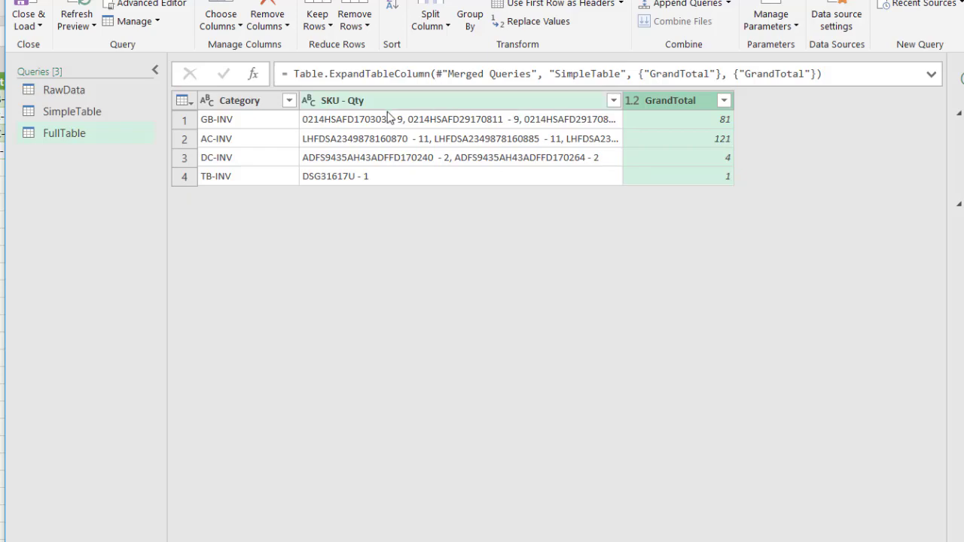
# - Close the query editor and load FullTable into a new worksheet, and check its loaded columns
pyautogui.click(36, 25)
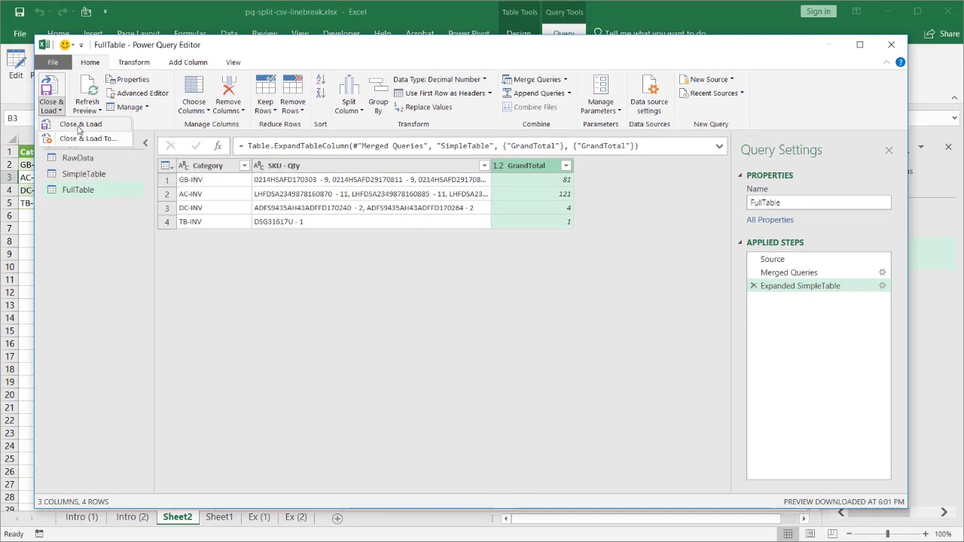
pyautogui.click(78, 128)
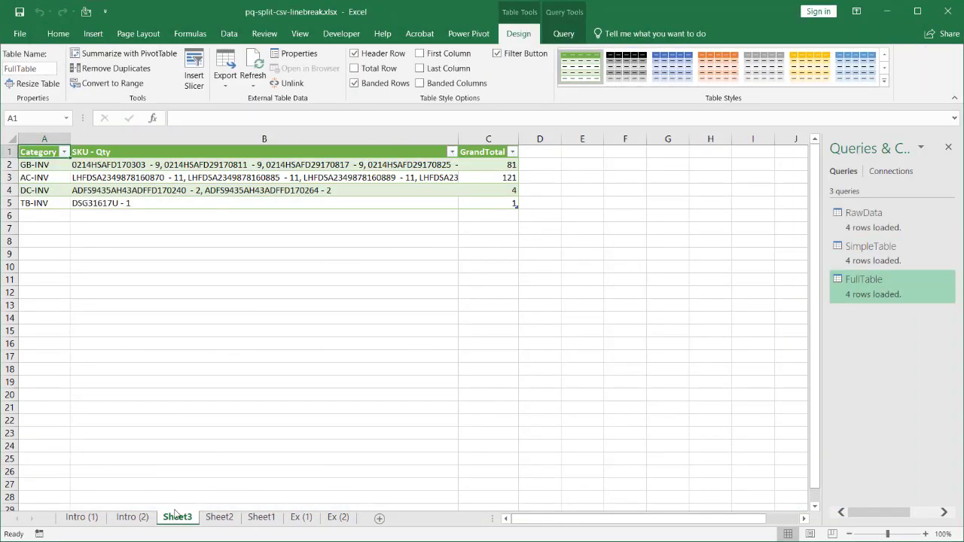
pyautogui.click(34, 153)
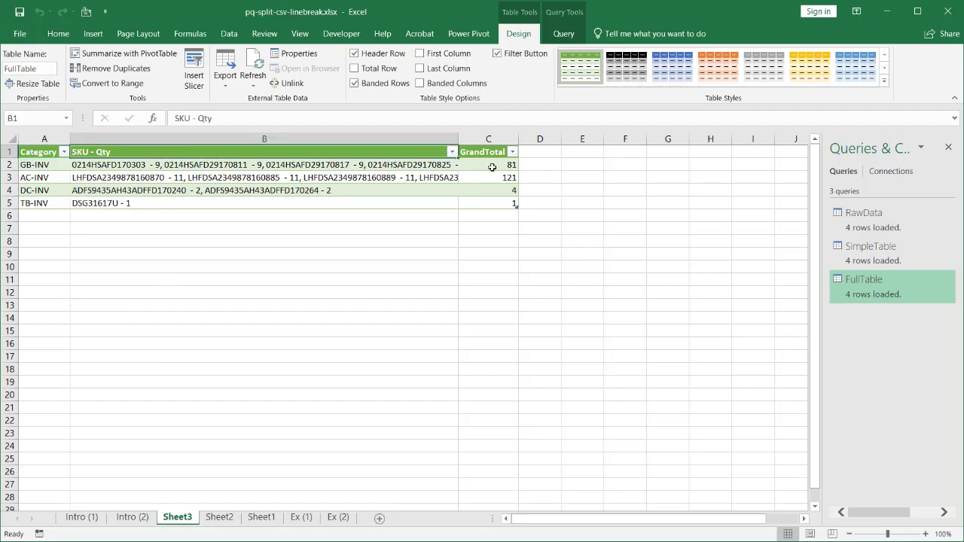
pyautogui.click(492, 166)
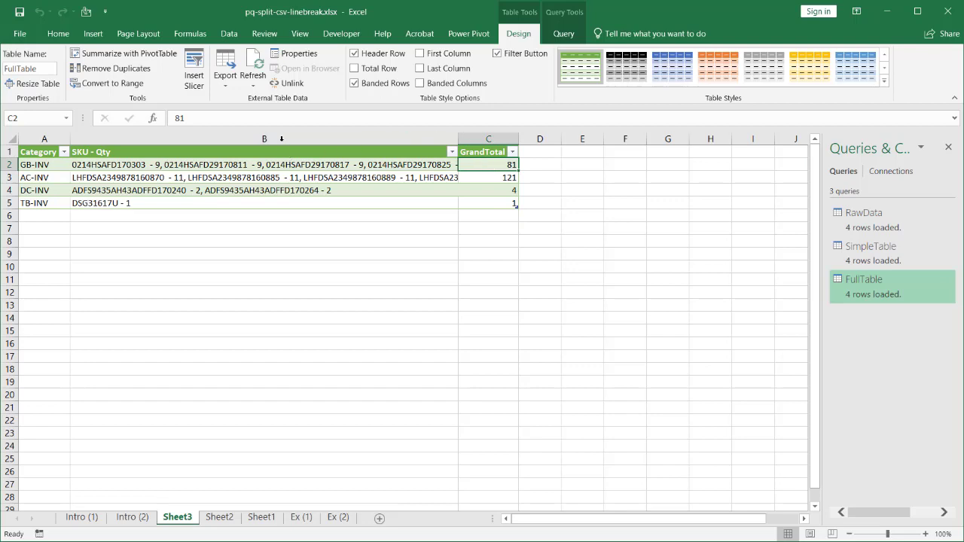
# - Wrap the text in the SKU - Qty column of the FullTable output and check the entry for each category
pyautogui.click(218, 140)
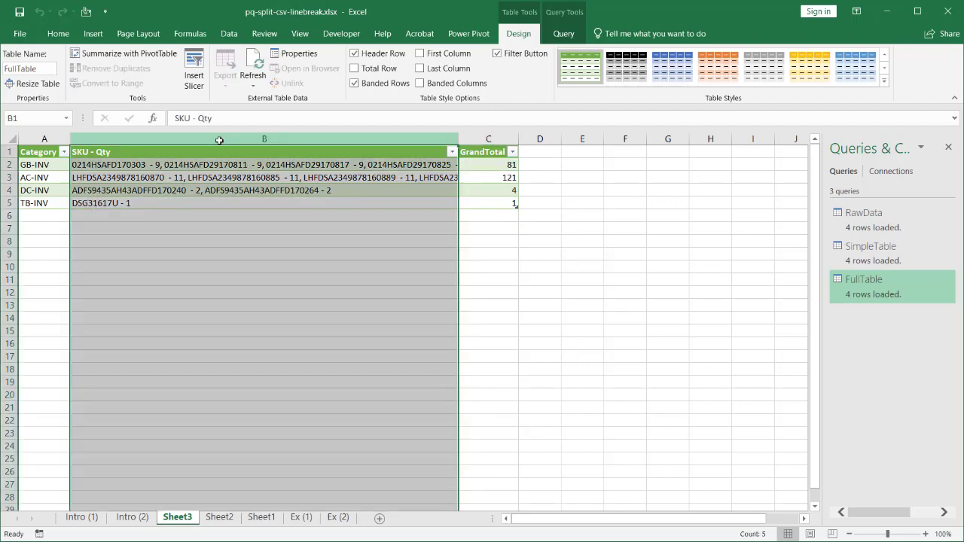
pyautogui.click(53, 35)
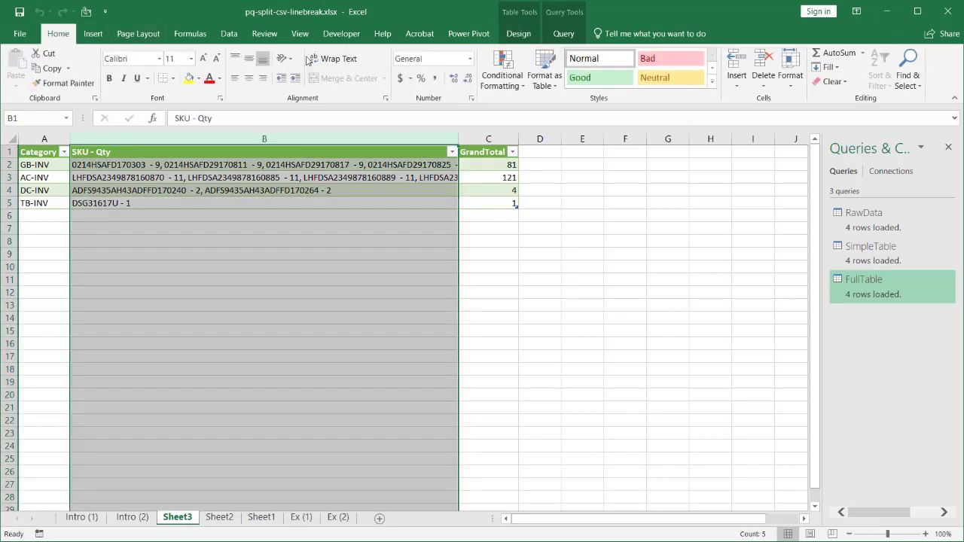
pyautogui.click(338, 59)
pyautogui.click(325, 178)
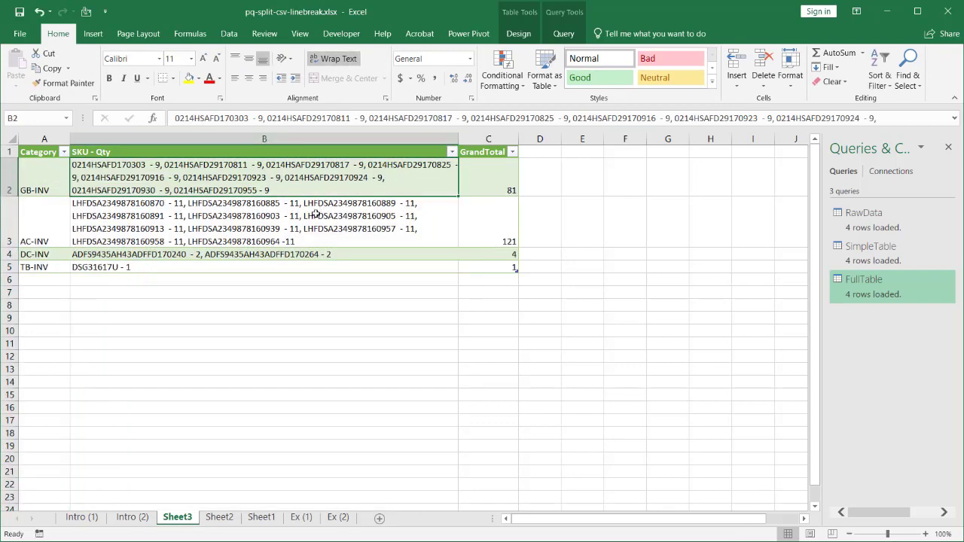
pyautogui.click(313, 222)
pyautogui.click(303, 255)
pyautogui.click(295, 270)
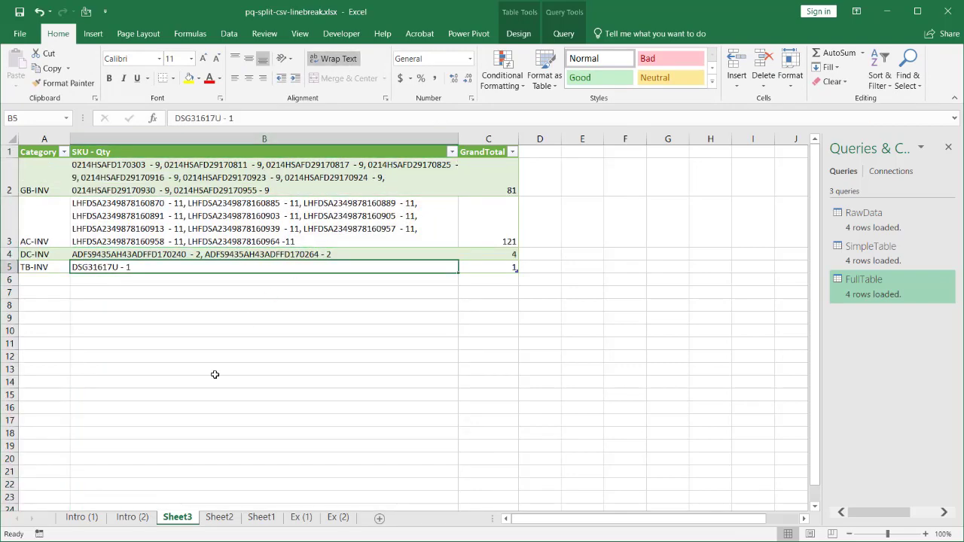
# - Compare the sample results on the Intro (1) sheet with the loaded output tables on Sheet2 and Sheet3
pyautogui.click(81, 517)
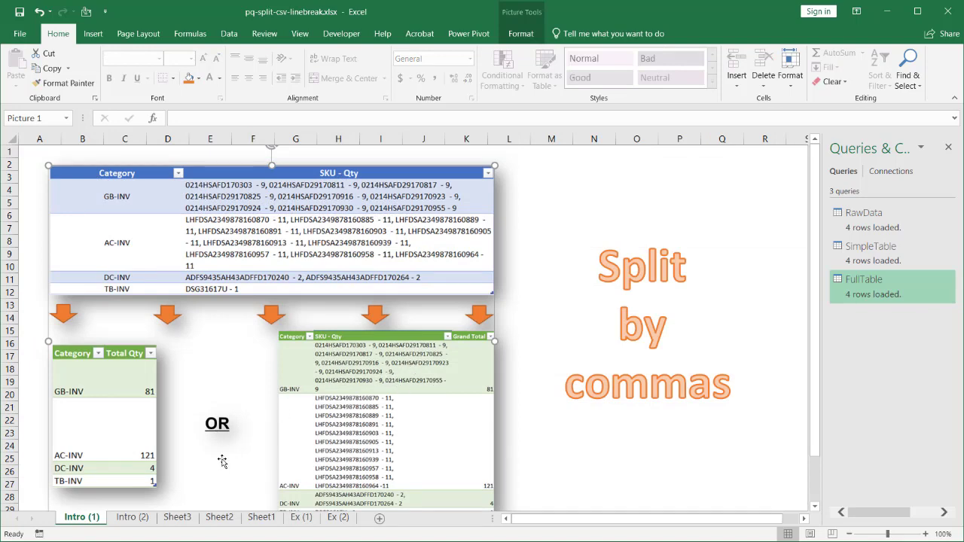
pyautogui.click(218, 517)
pyautogui.click(175, 517)
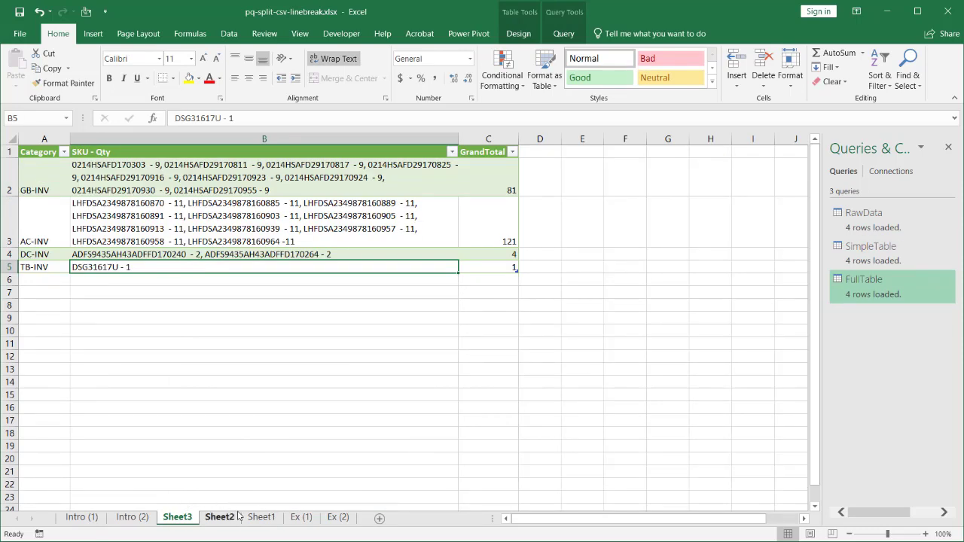
# - Change the RawData query on Sheet1 to load as Only Create Connection, accepting the removal of its worksheet table
pyautogui.click(260, 517)
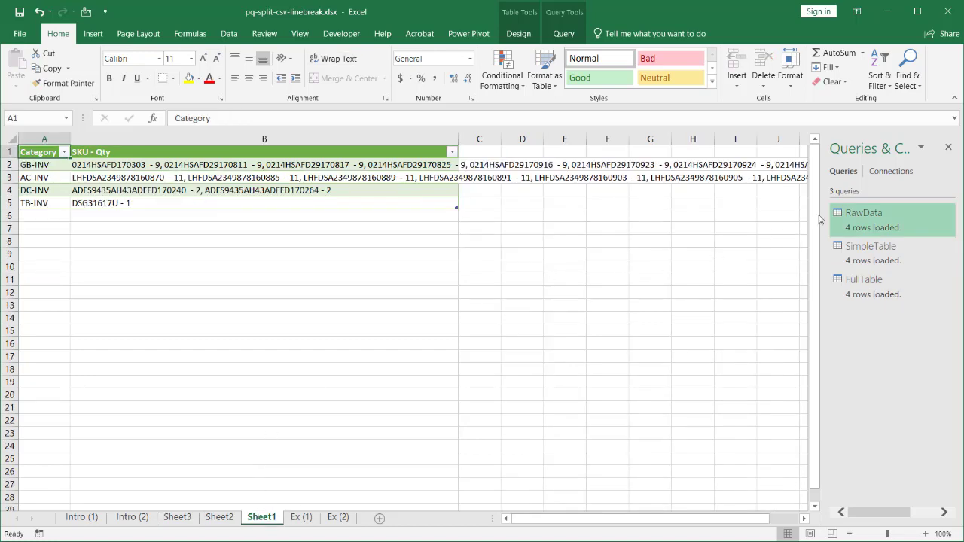
pyautogui.moveTo(853, 217)
pyautogui.rightClick(853, 217)
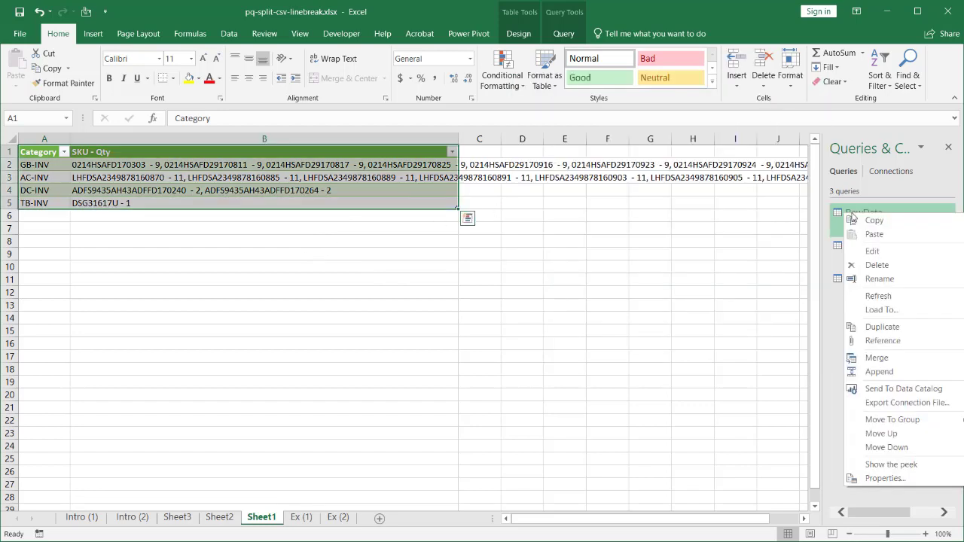
pyautogui.click(877, 310)
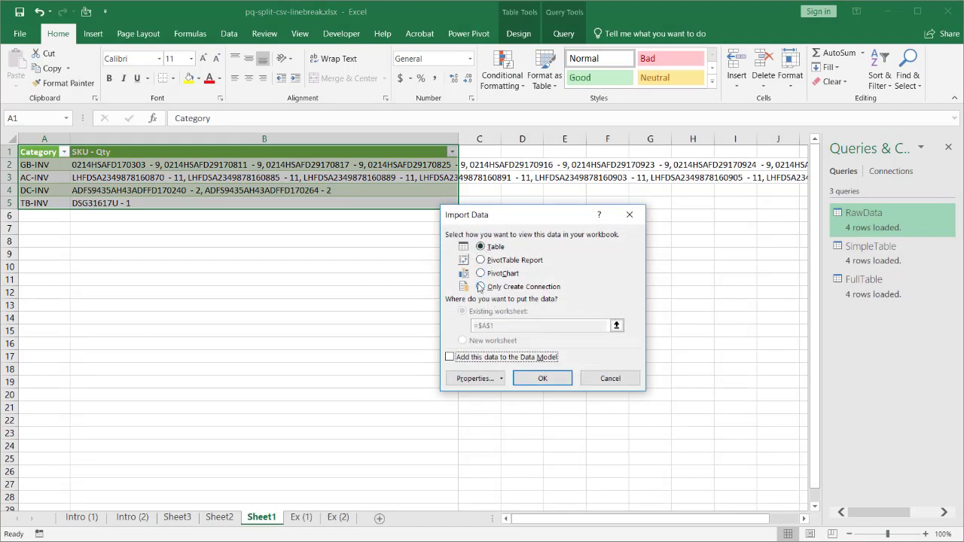
pyautogui.click(481, 287)
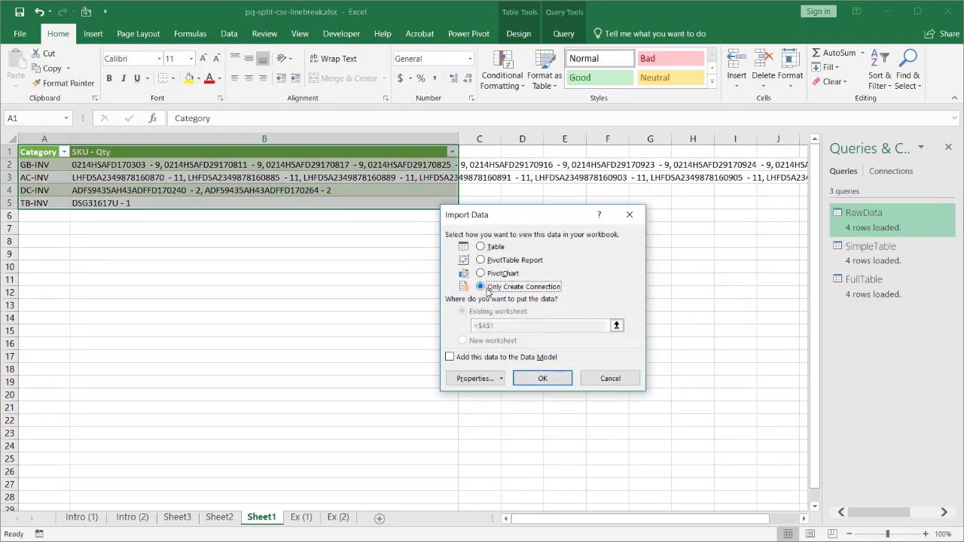
pyautogui.click(544, 378)
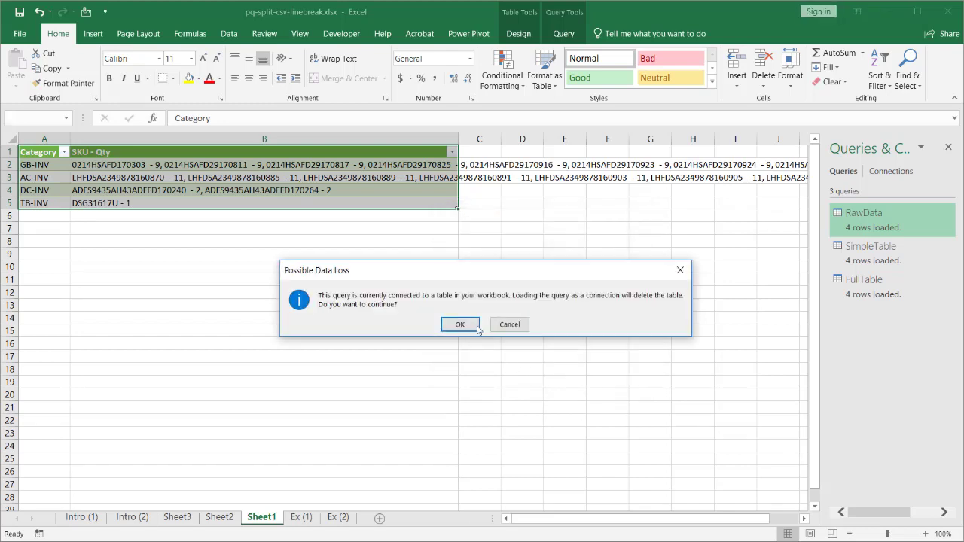
pyautogui.click(476, 328)
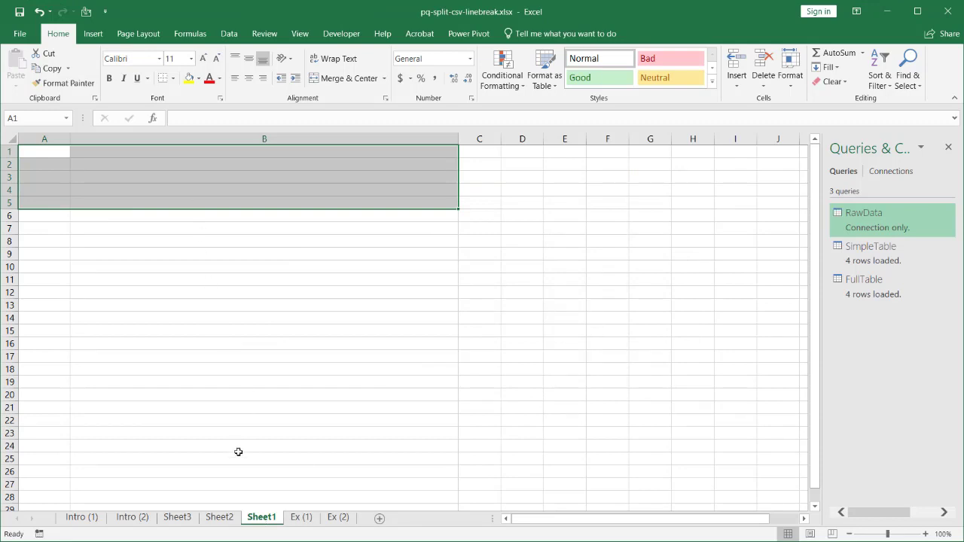
# - Check the output tables on Sheet2 and Sheet3, and delete the emptied Sheet1 worksheet
pyautogui.click(222, 516)
pyautogui.click(178, 517)
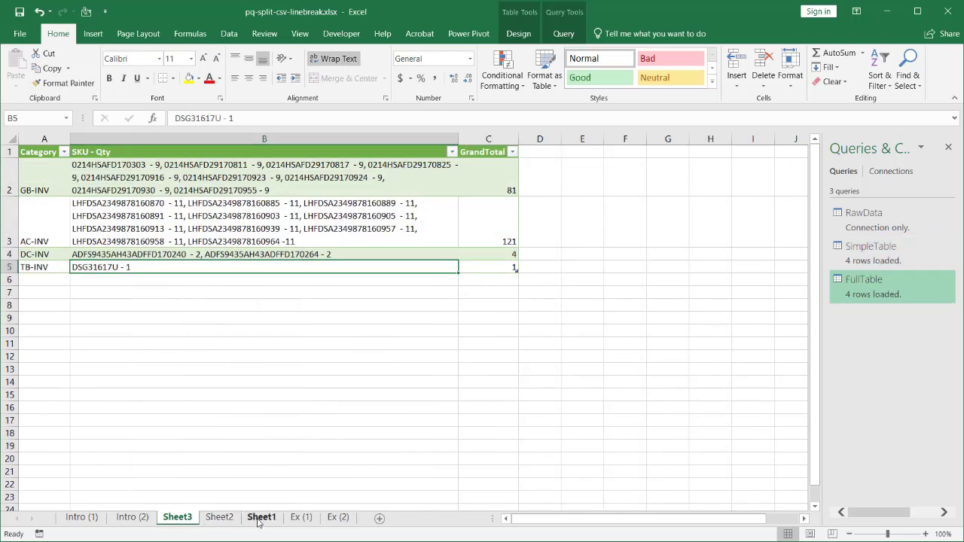
pyautogui.click(261, 517)
pyautogui.rightClick(263, 516)
pyautogui.click(324, 379)
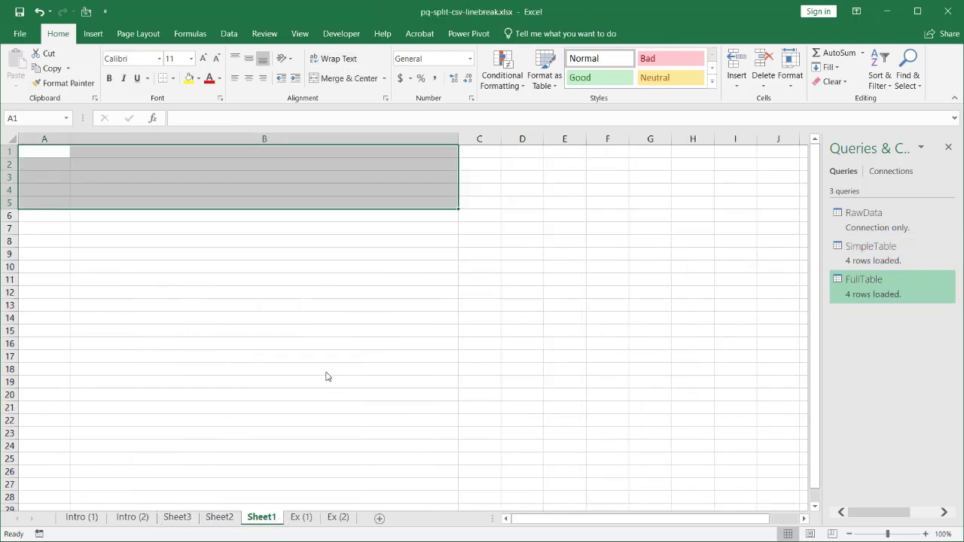
pyautogui.click(459, 325)
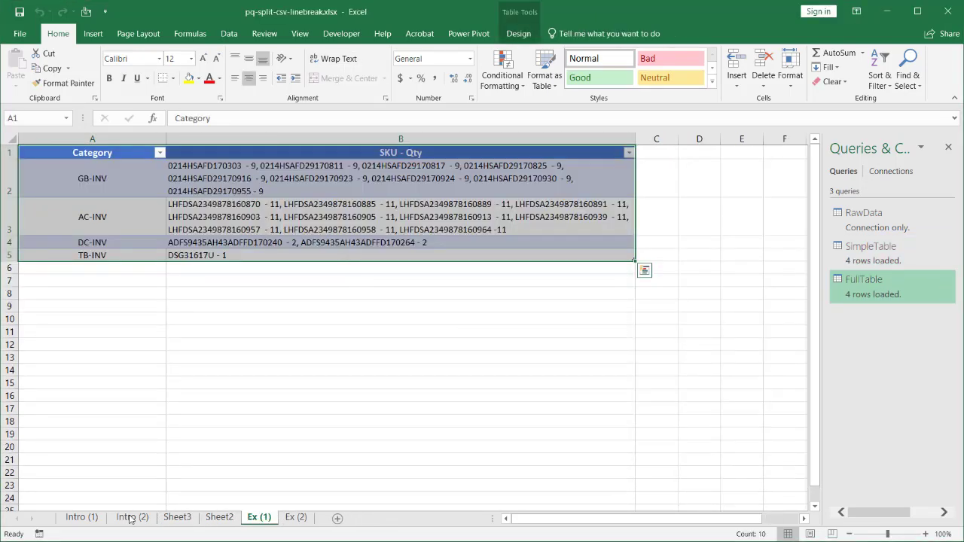
# - Review the Intro (1) sample against the Sheet3 and Sheet2 outputs, and look over the Ex (1) source and Intro (2) sheet
pyautogui.click(84, 517)
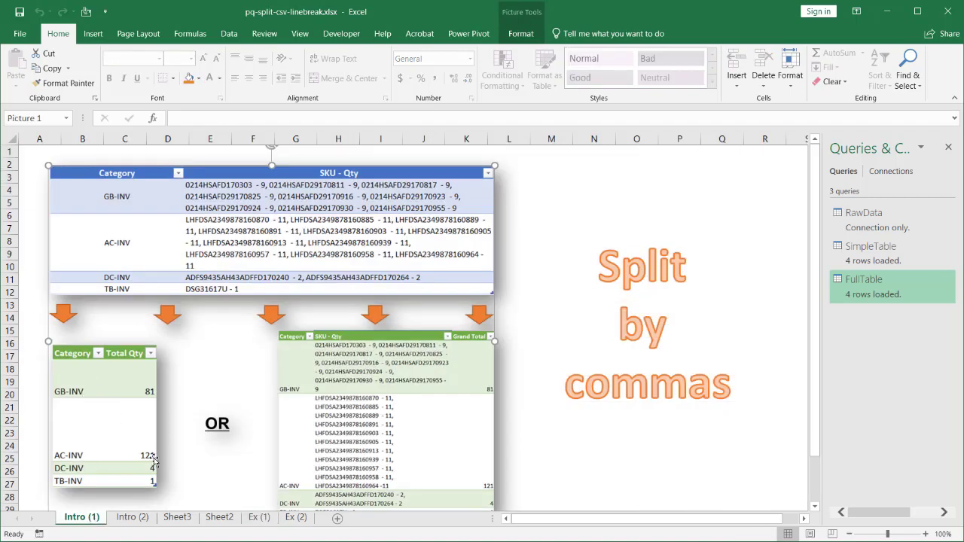
pyautogui.click(175, 518)
pyautogui.click(220, 518)
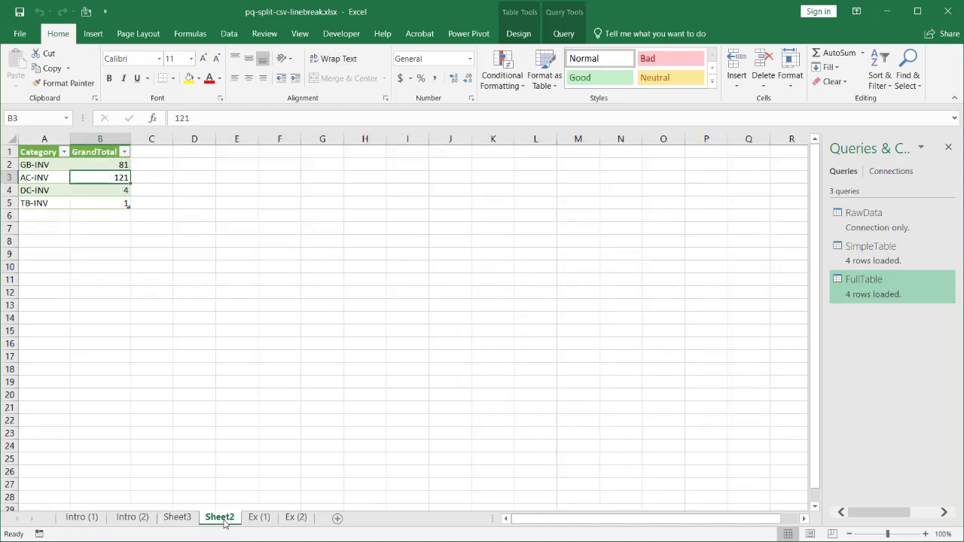
pyautogui.click(91, 519)
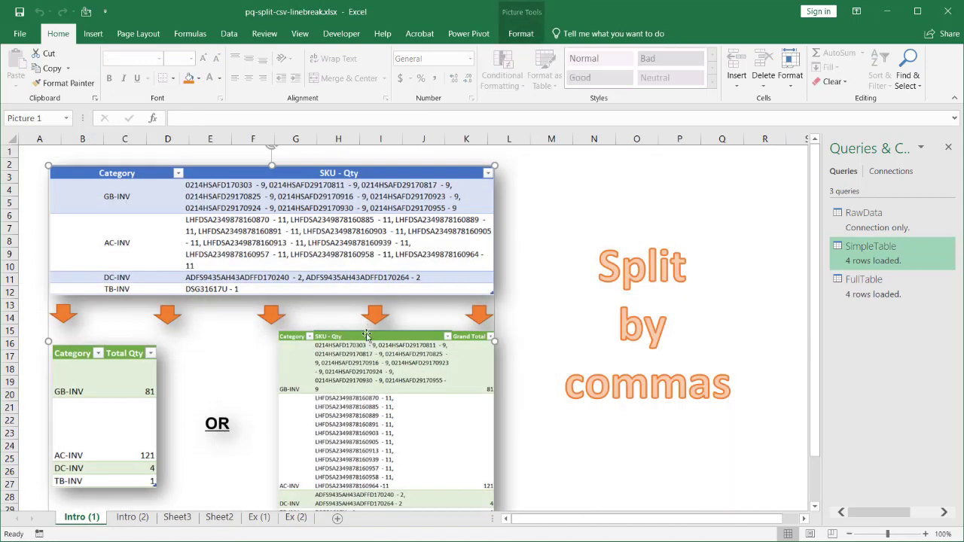
pyautogui.click(179, 518)
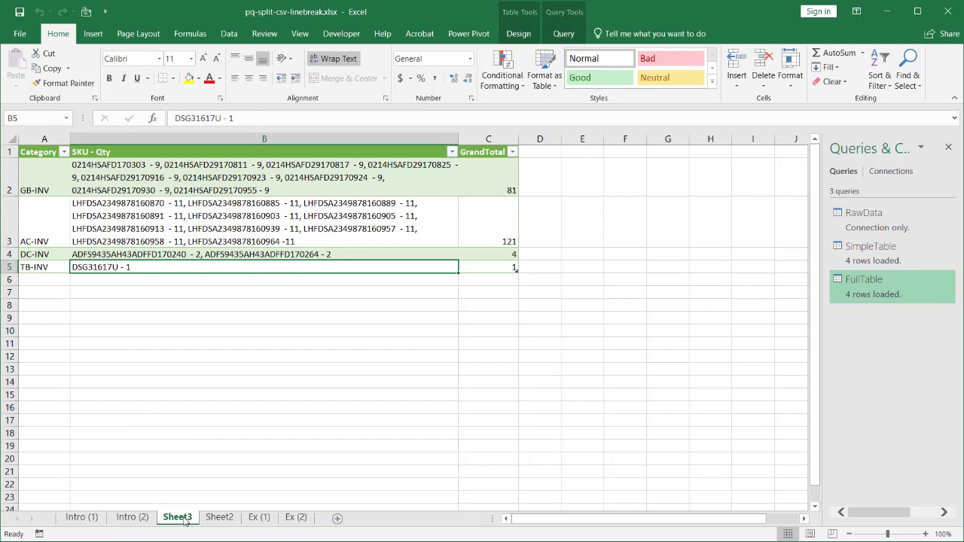
pyautogui.click(220, 517)
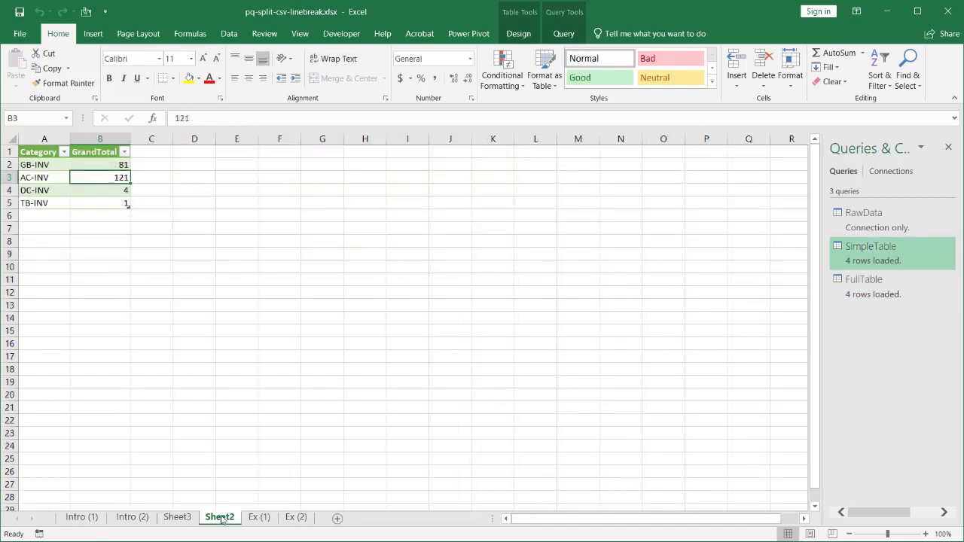
pyautogui.click(258, 517)
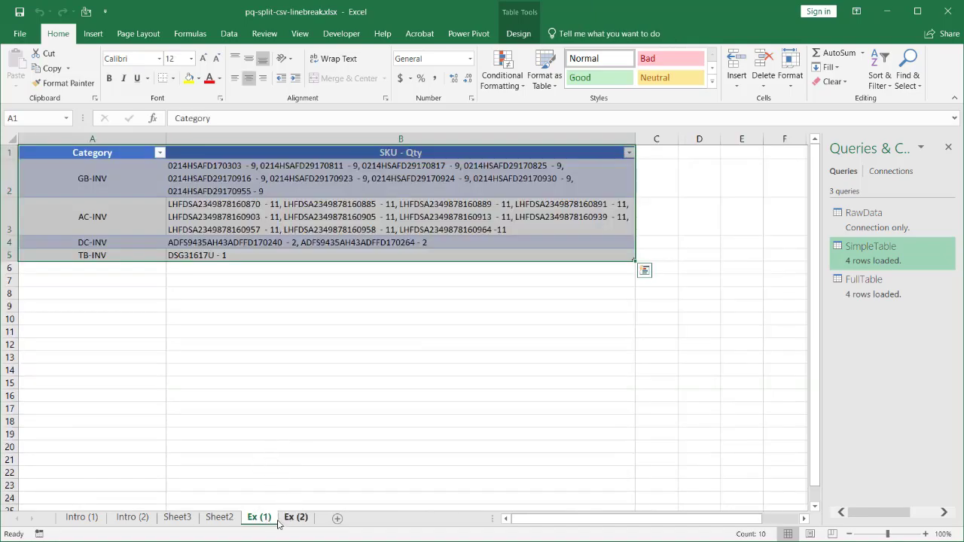
pyautogui.click(139, 523)
# - Turn the line-break-separated data in A1:B5 of the Ex (2) sheet into a table with headers and bring it into Power Query
pyautogui.click(300, 518)
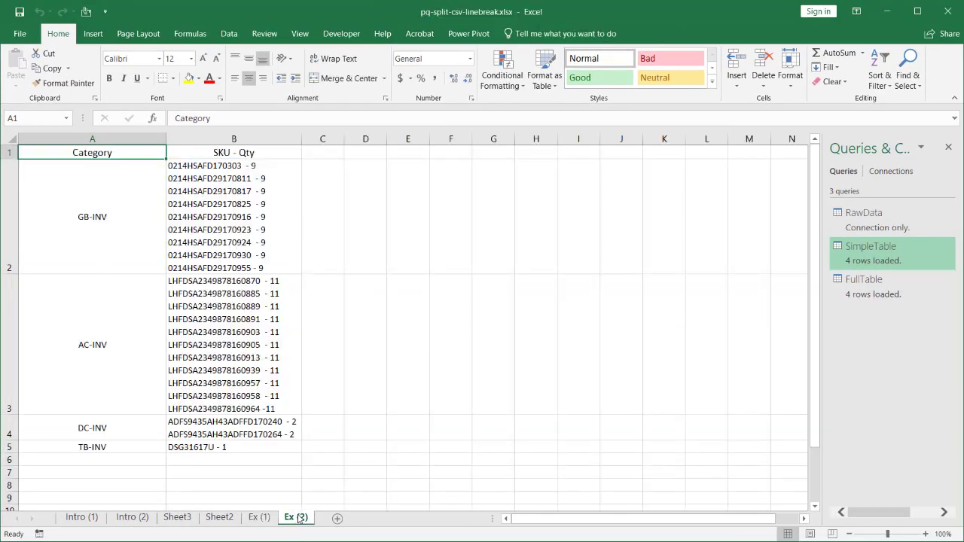
pyautogui.click(155, 215)
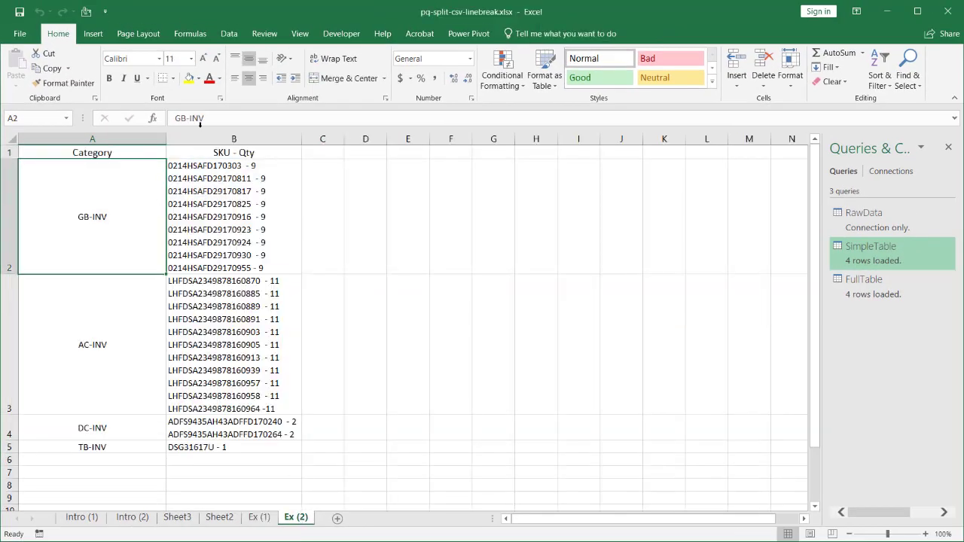
pyautogui.click(229, 34)
pyautogui.click(76, 82)
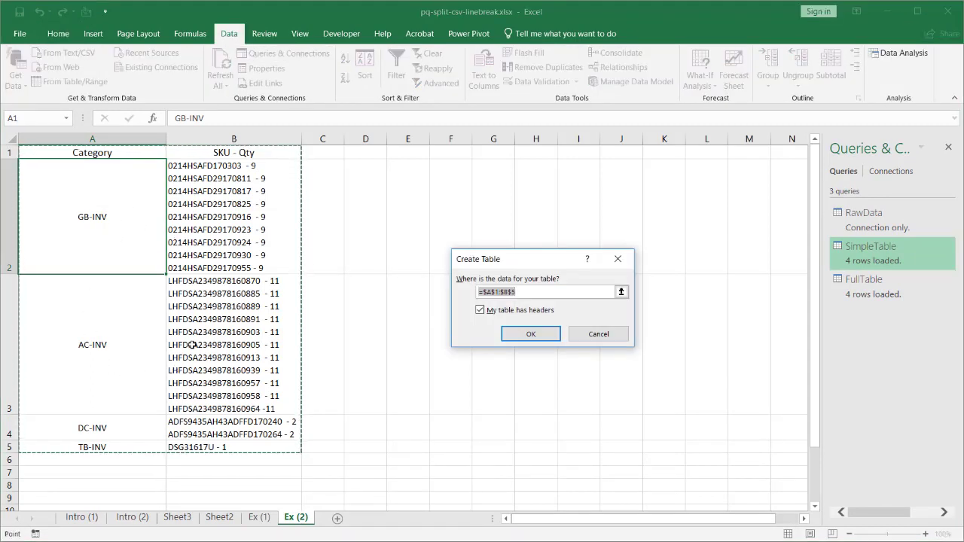
pyautogui.click(530, 334)
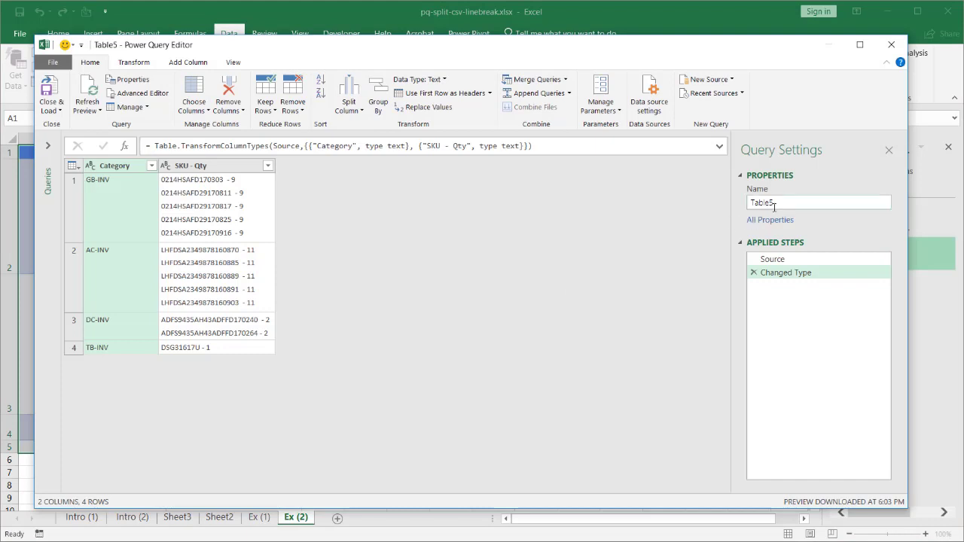
# - Expand the list of queries and rename the newly imported table query as RawData2
pyautogui.moveTo(775, 202); pyautogui.dragTo(725, 210)
pyautogui.write('Sa')
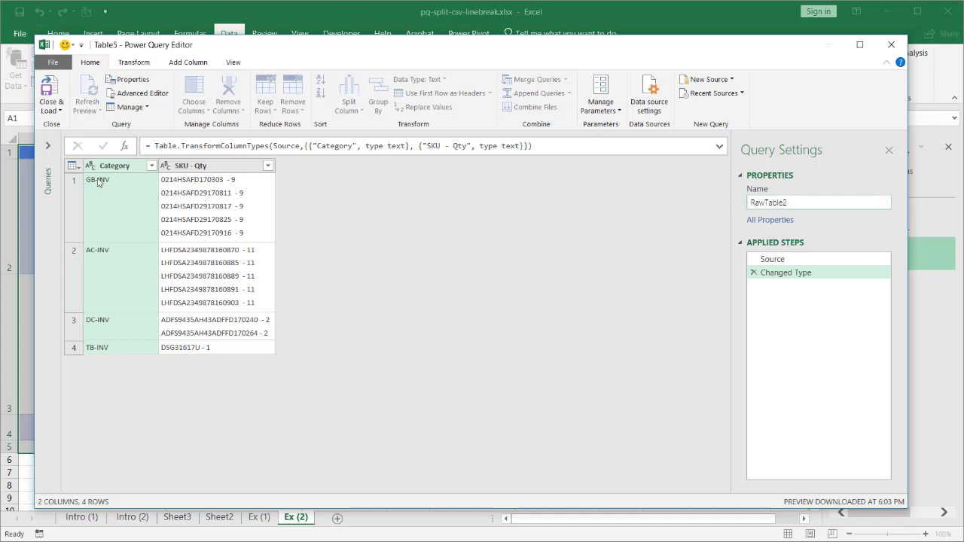
pyautogui.click(48, 147)
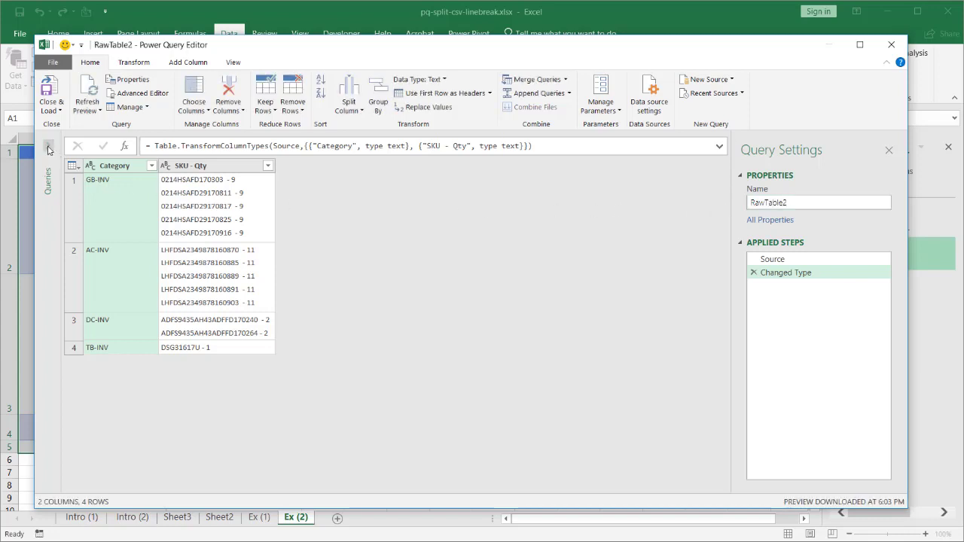
pyautogui.click(48, 148)
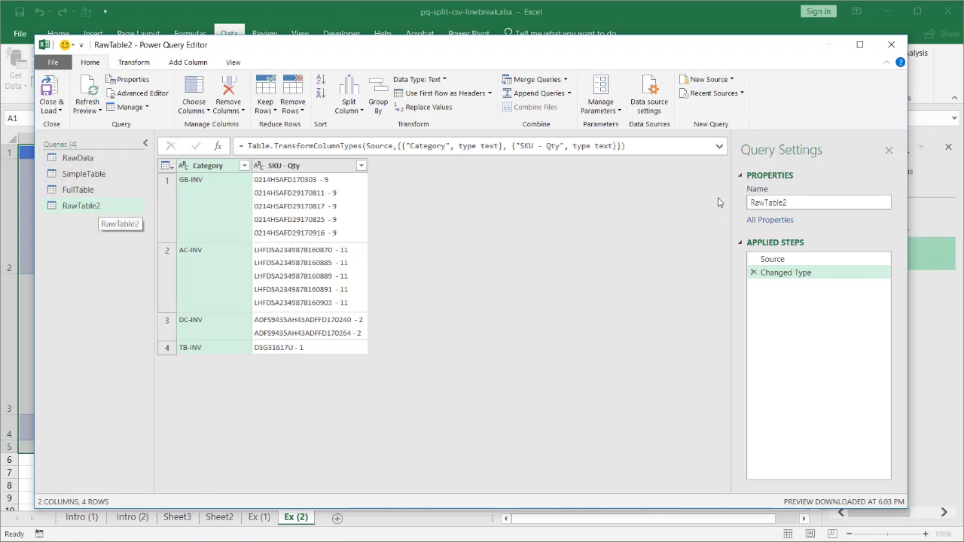
pyautogui.click(798, 204)
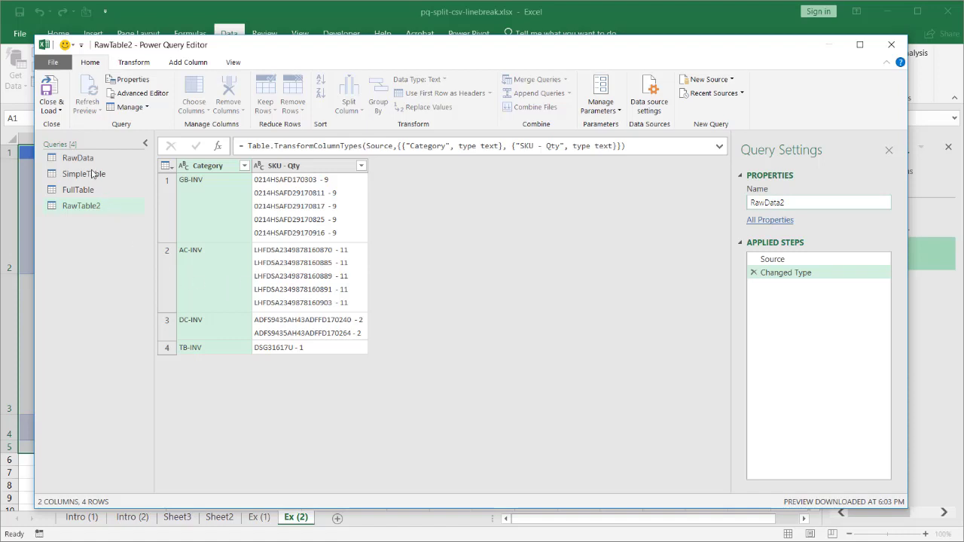
pyautogui.click(111, 241)
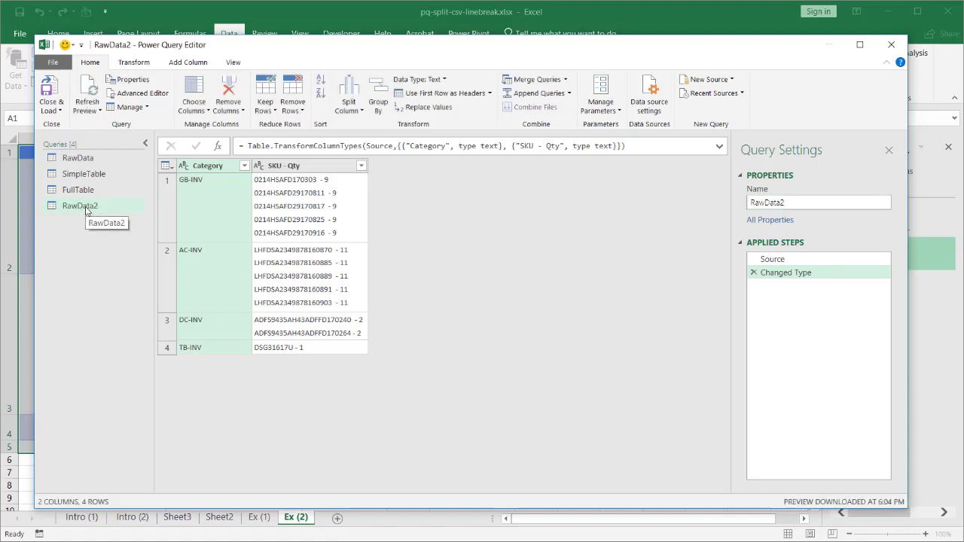
# - Close the query editor and load RawData2 as Only Create Connection
pyautogui.click(60, 113)
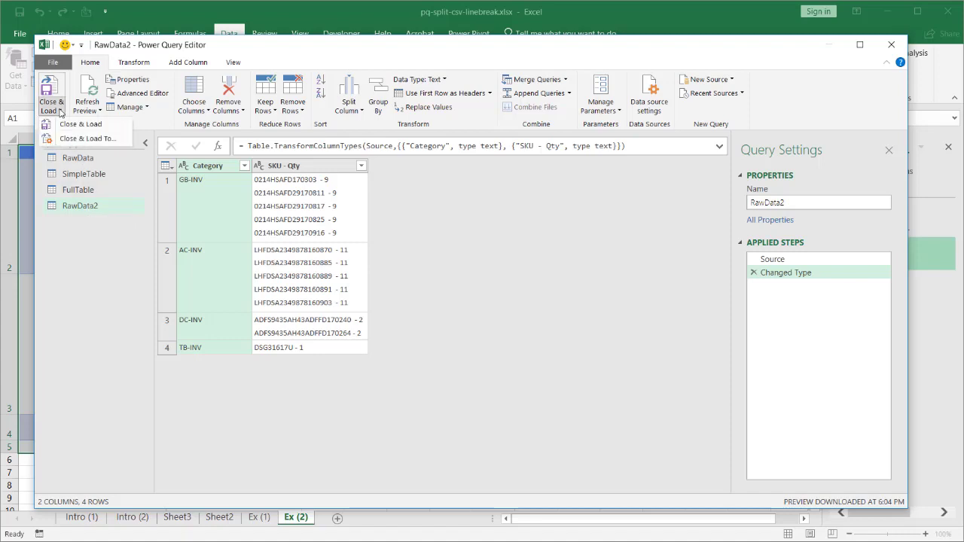
pyautogui.click(101, 144)
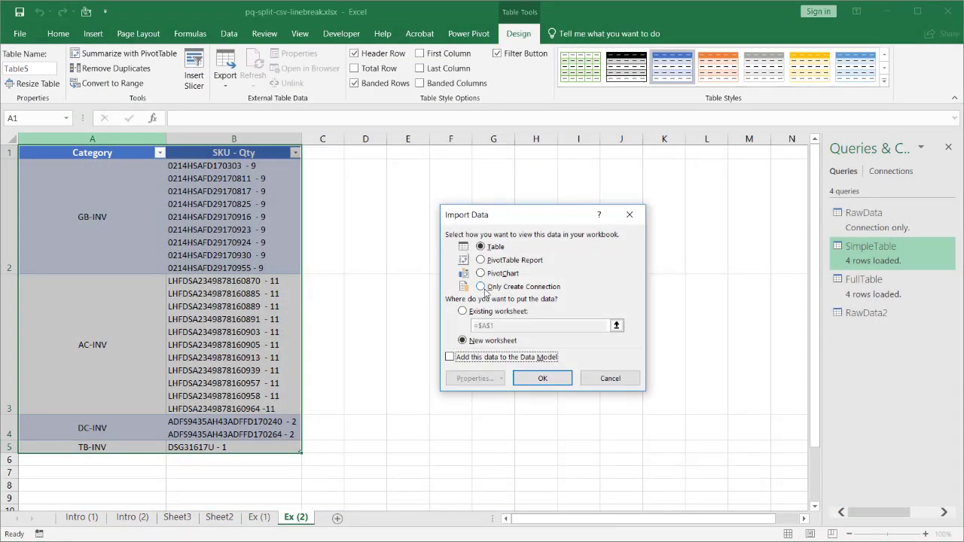
pyautogui.click(482, 287)
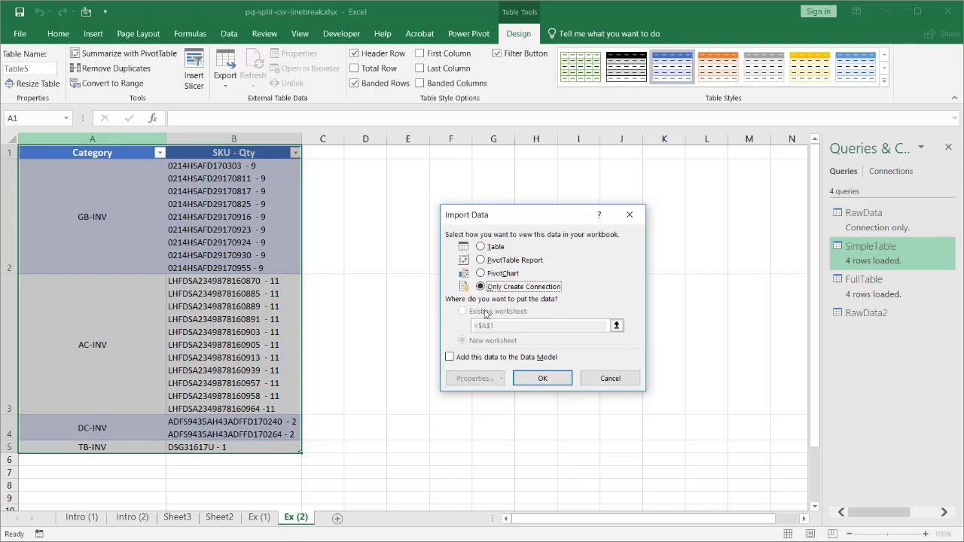
pyautogui.click(549, 379)
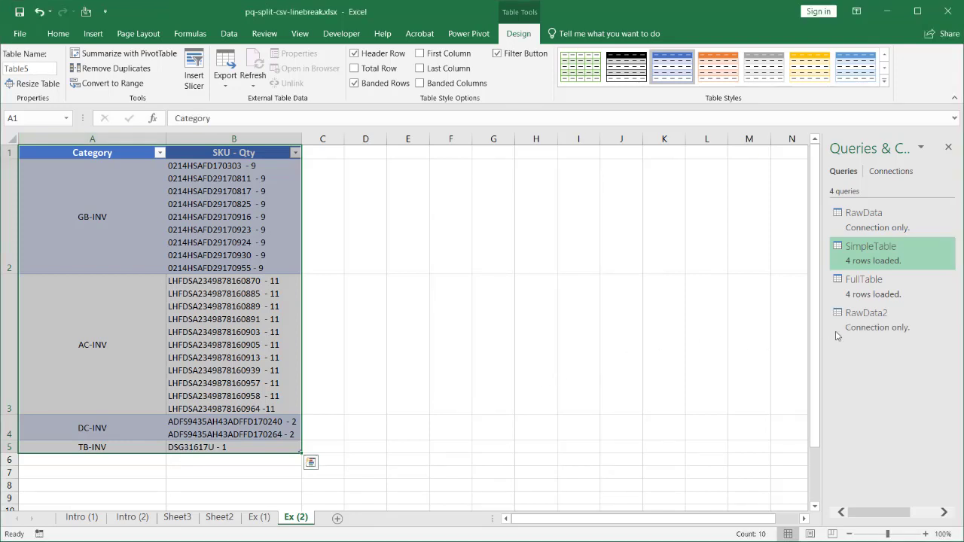
# - Reopen RawData2 in the query editor, expand the list of queries, and create a new query that references RawData2
pyautogui.rightClick(860, 324)
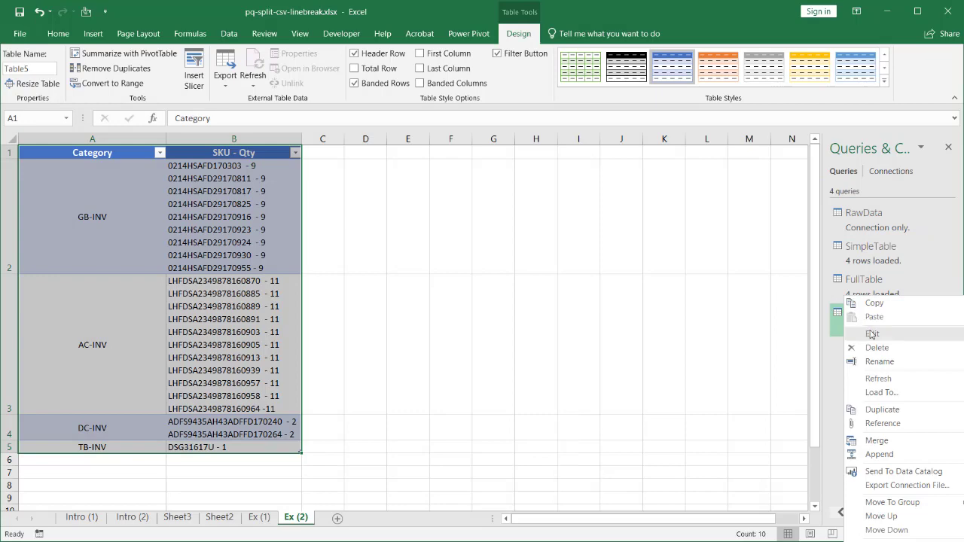
pyautogui.click(871, 332)
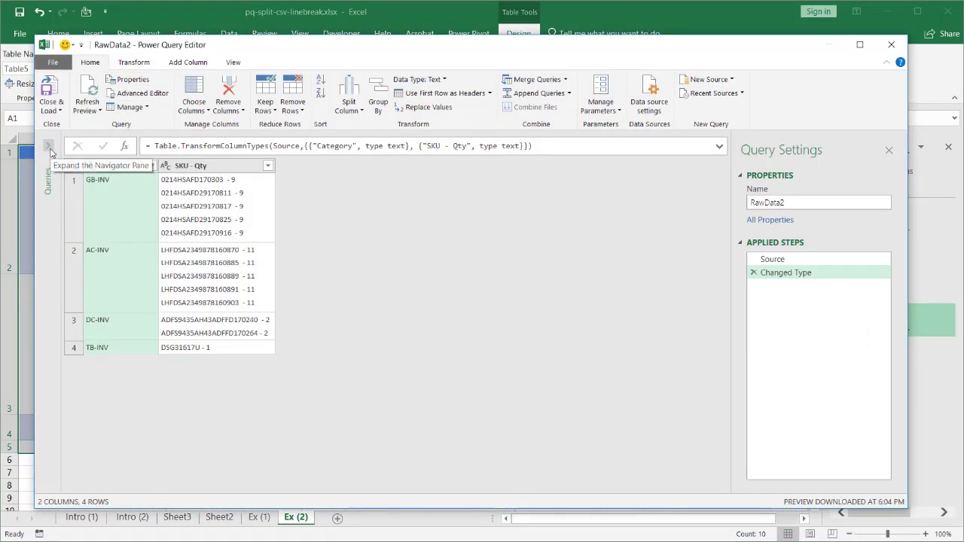
pyautogui.click(50, 150)
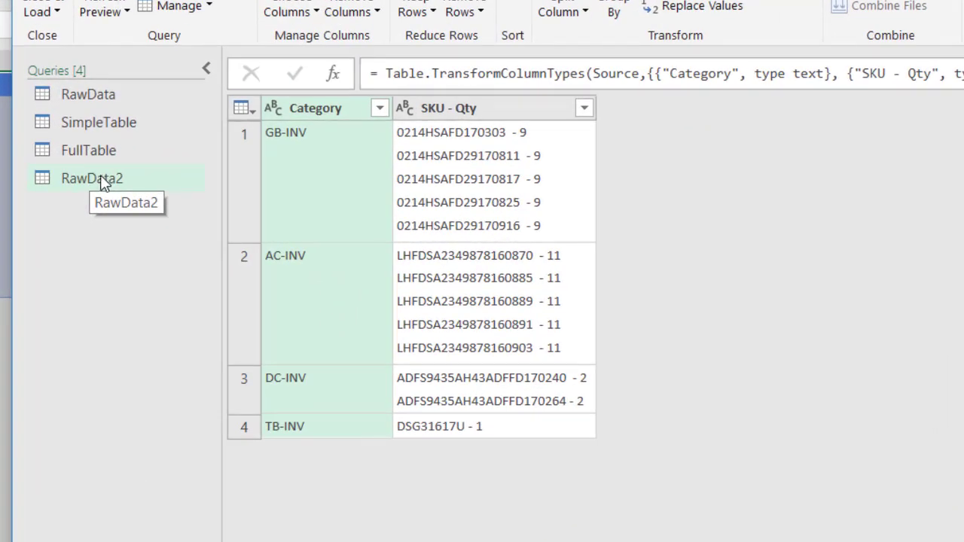
pyautogui.rightClick(102, 184)
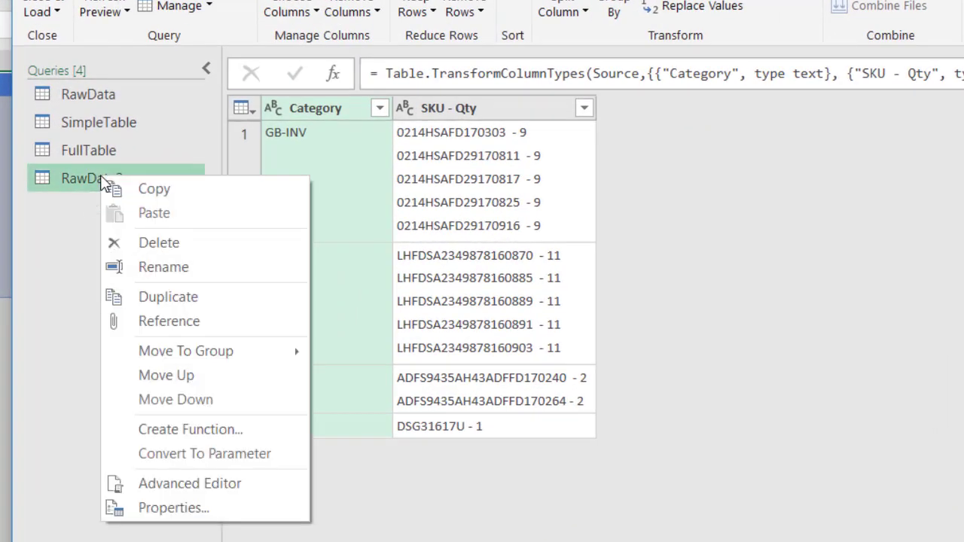
pyautogui.click(186, 322)
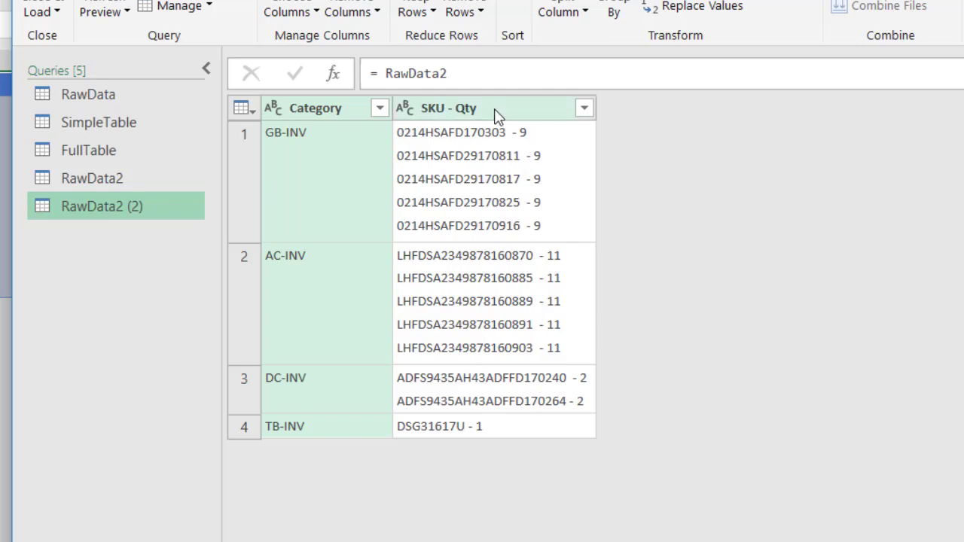
# - Split the SKU - Qty column into rows at each line feed, using the line feed special character as custom delimiter
pyautogui.click(494, 113)
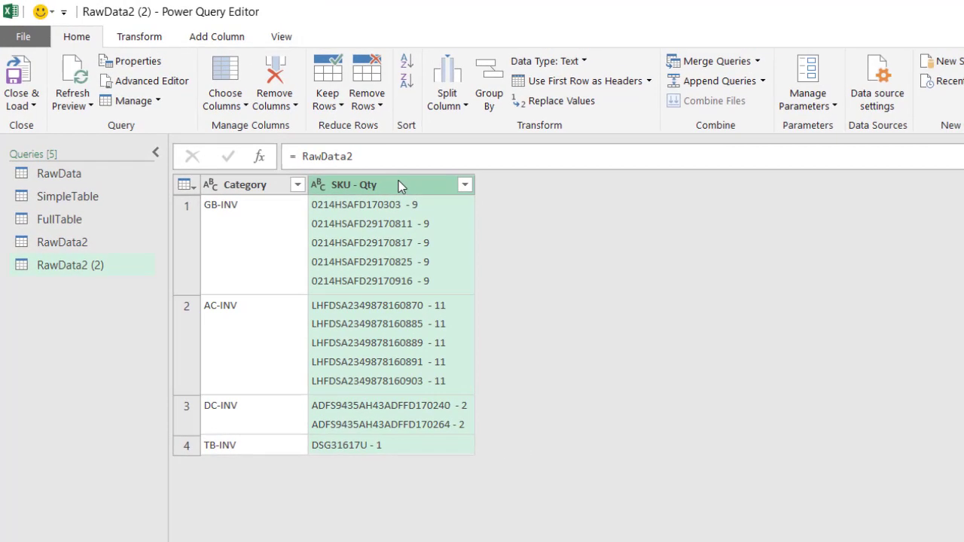
pyautogui.click(463, 106)
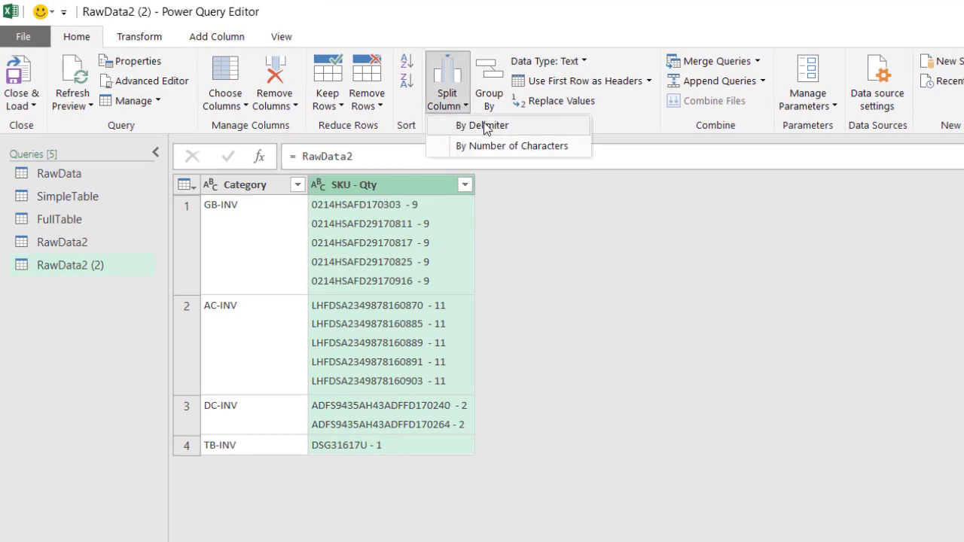
pyautogui.click(484, 125)
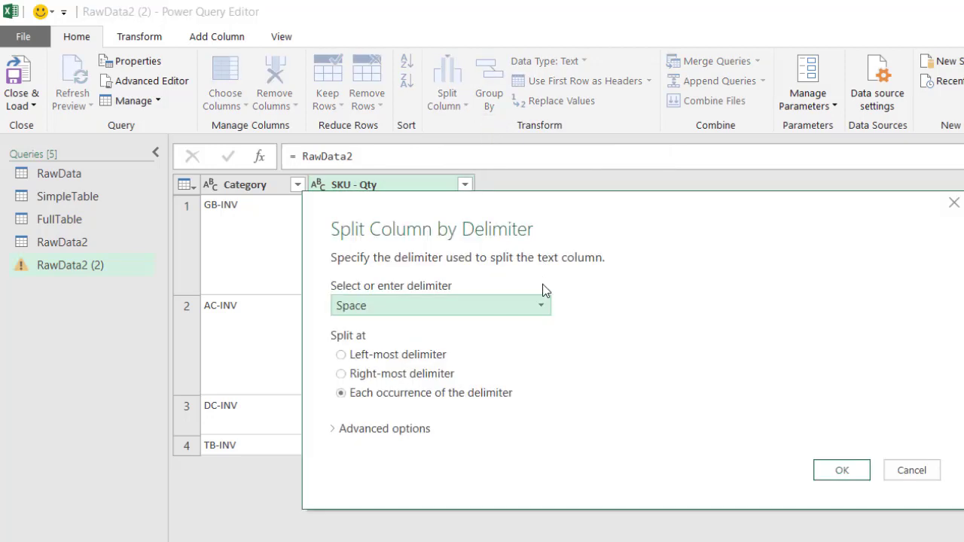
pyautogui.click(419, 306)
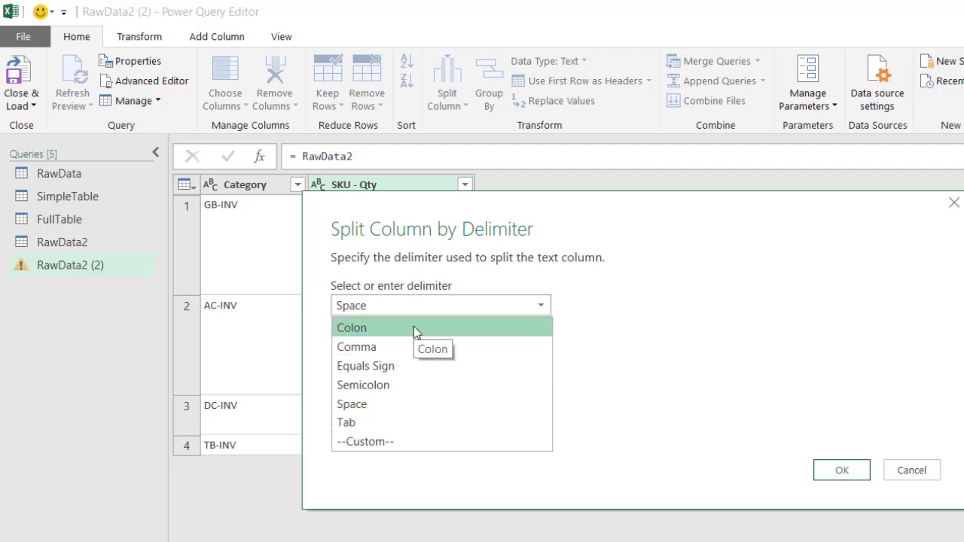
pyautogui.click(400, 441)
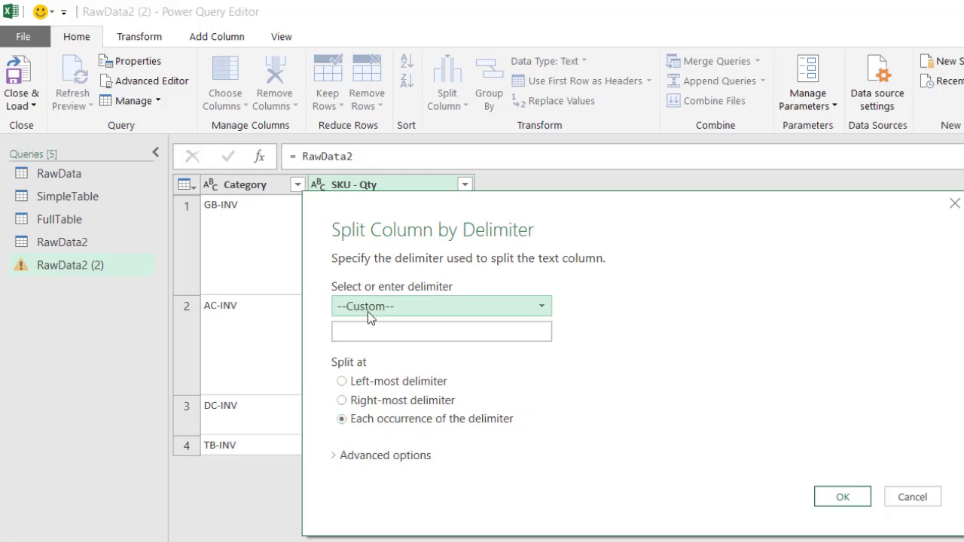
pyautogui.click(334, 456)
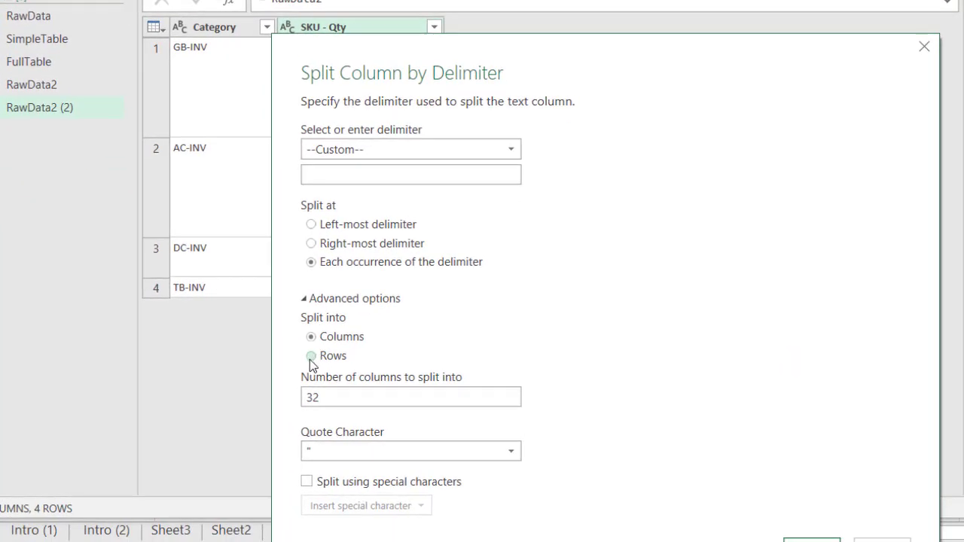
pyautogui.click(311, 356)
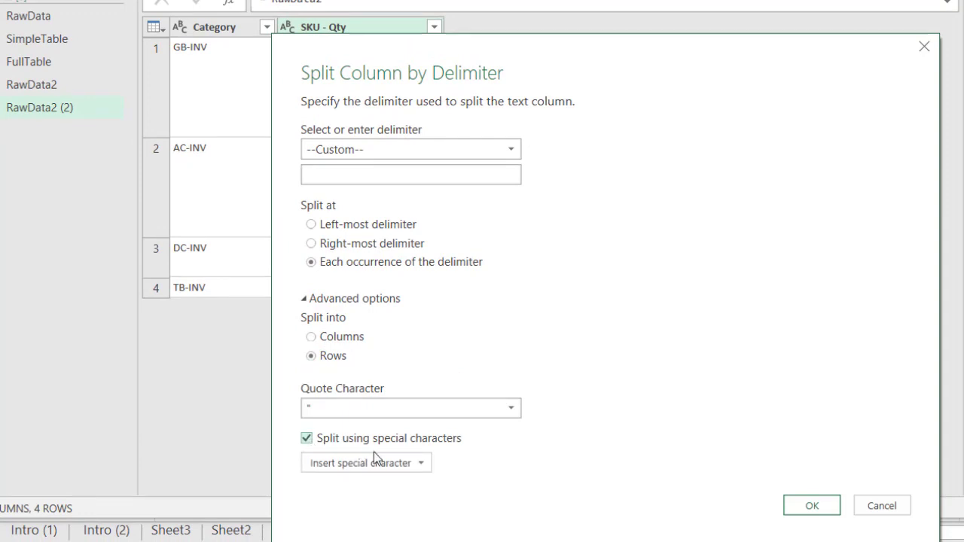
pyautogui.click(421, 463)
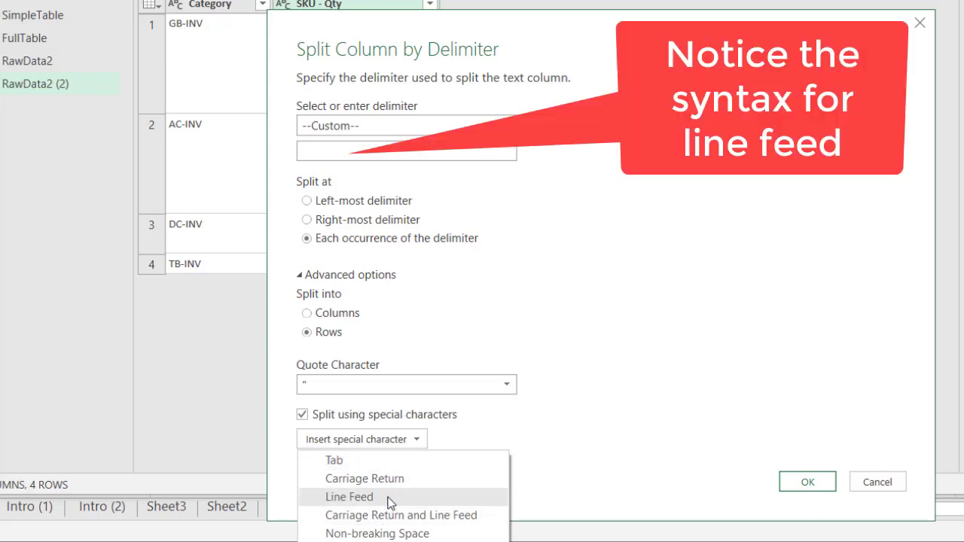
pyautogui.click(389, 499)
pyautogui.click(809, 489)
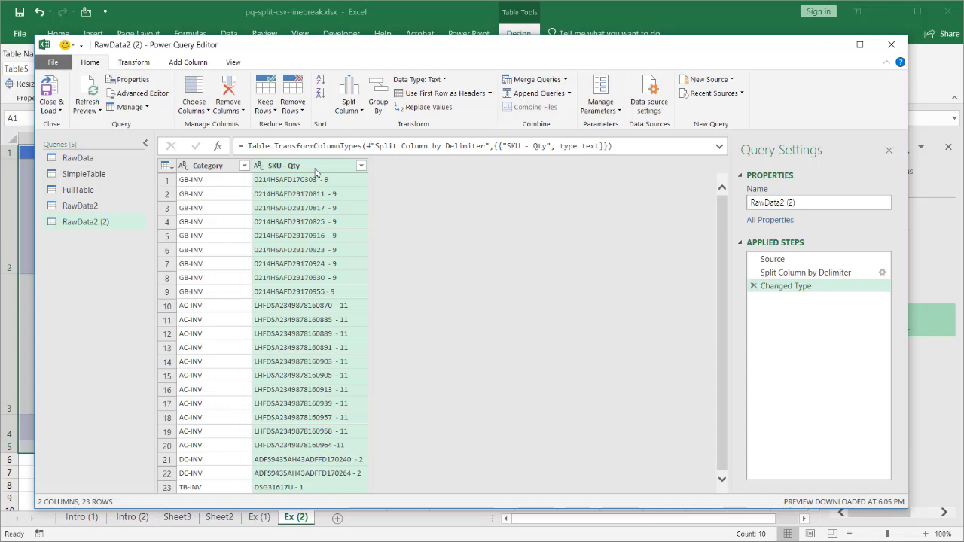
# - Split SKU - Qty into columns at each hyphen and remove the SKU - Qty.1 column
pyautogui.click(359, 110)
pyautogui.click(373, 122)
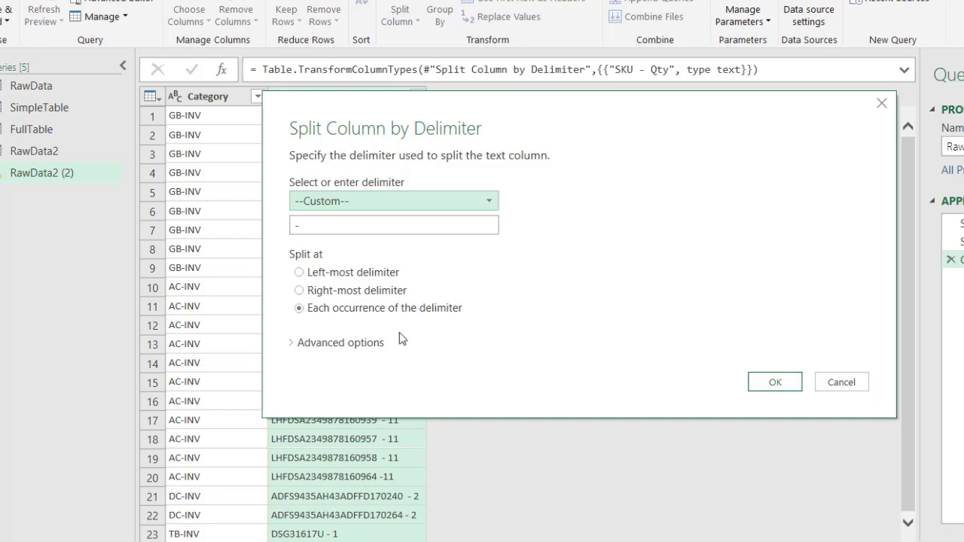
pyautogui.click(767, 382)
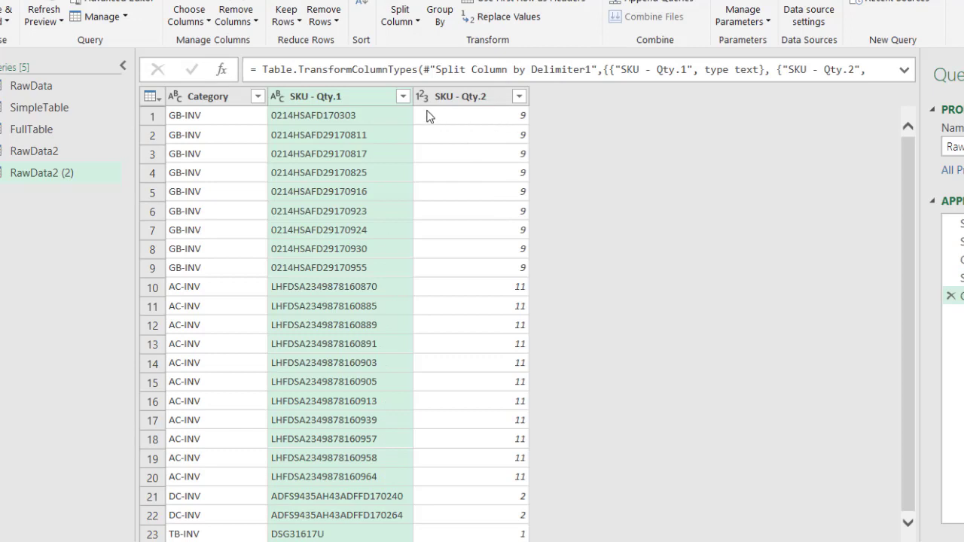
pyautogui.rightClick(342, 96)
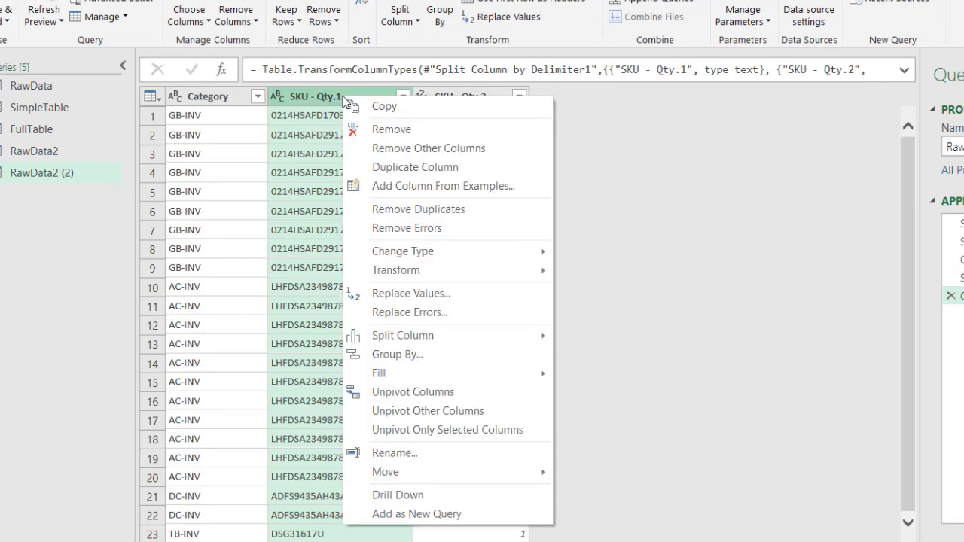
pyautogui.click(391, 131)
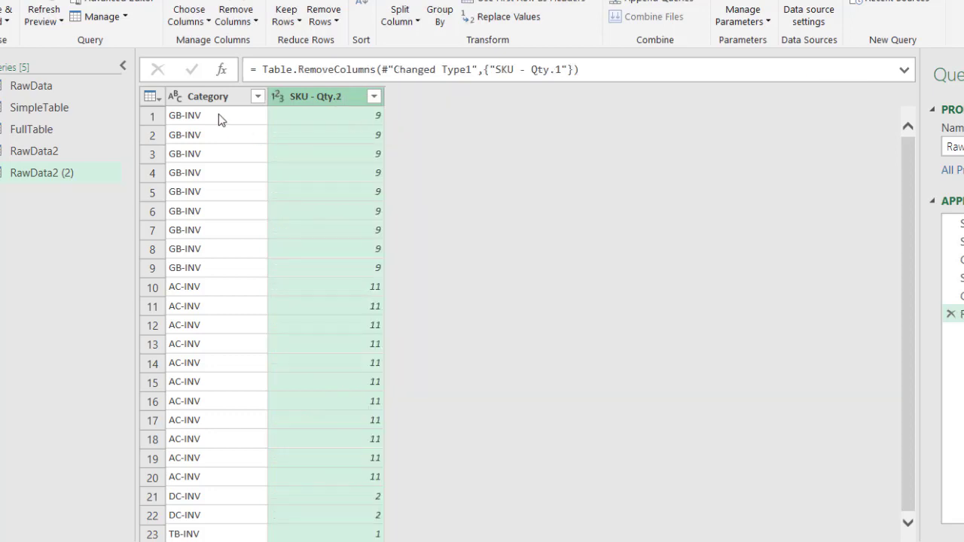
# - Group the rows by Category with a new column named Total that sums SKU - Qty.2
pyautogui.click(214, 98)
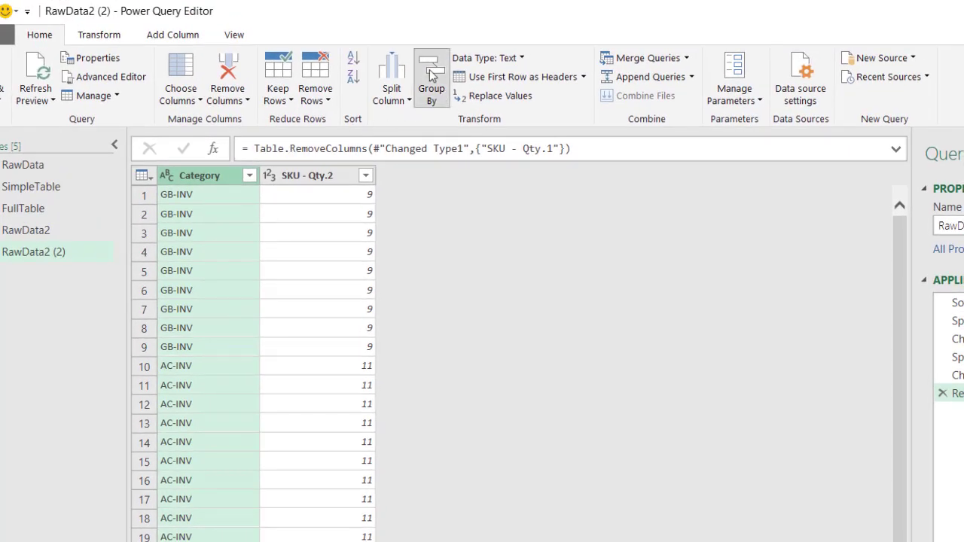
pyautogui.click(431, 75)
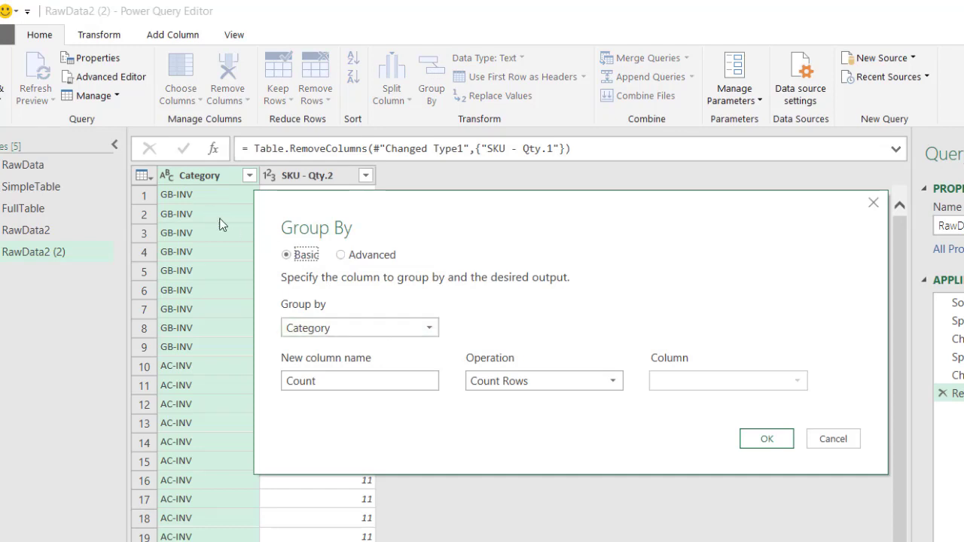
pyautogui.moveTo(334, 381); pyautogui.dragTo(210, 386)
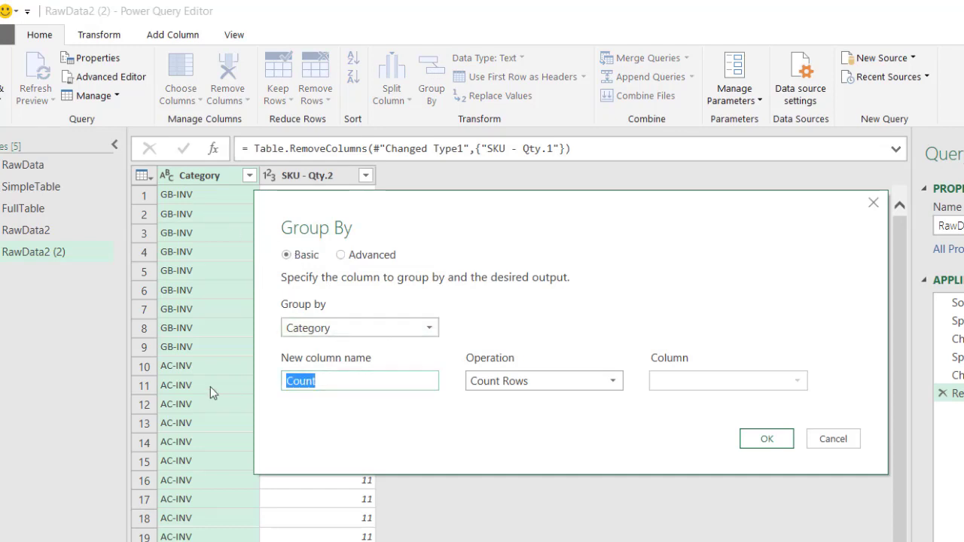
pyautogui.write('Total')
pyautogui.click(532, 379)
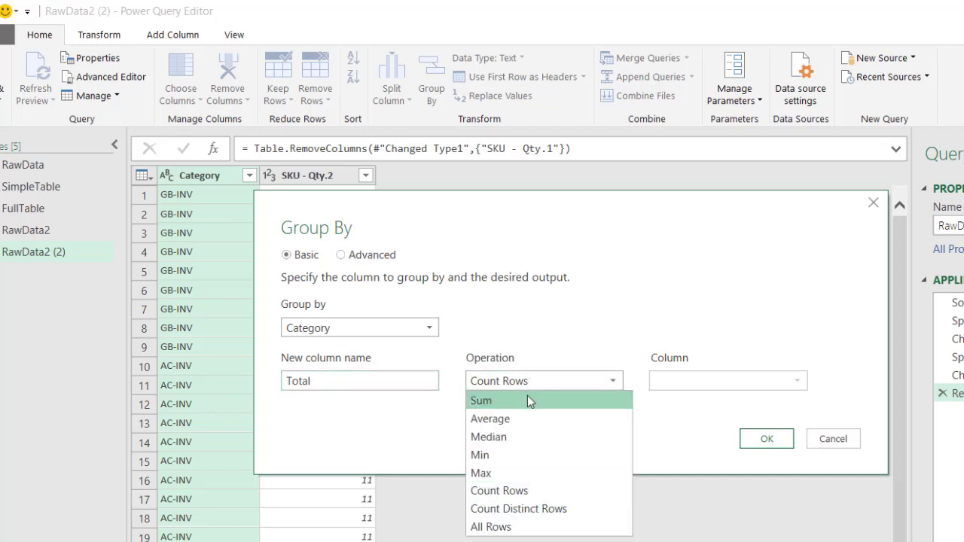
pyautogui.click(527, 397)
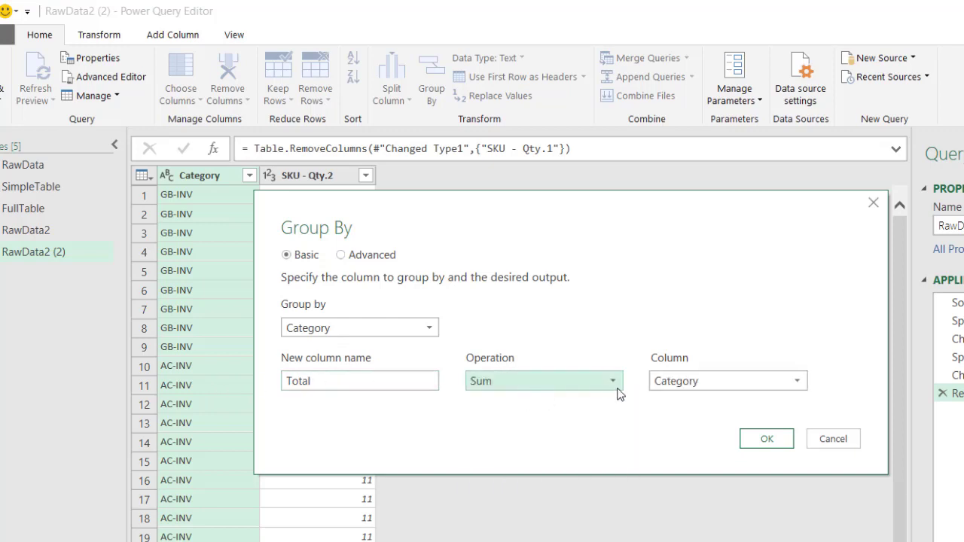
pyautogui.click(758, 388)
pyautogui.click(722, 419)
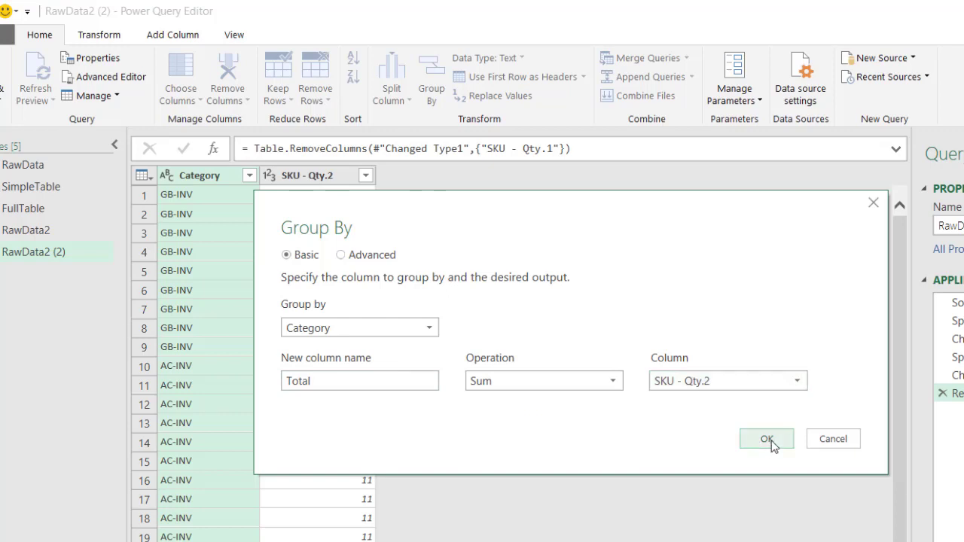
pyautogui.click(769, 441)
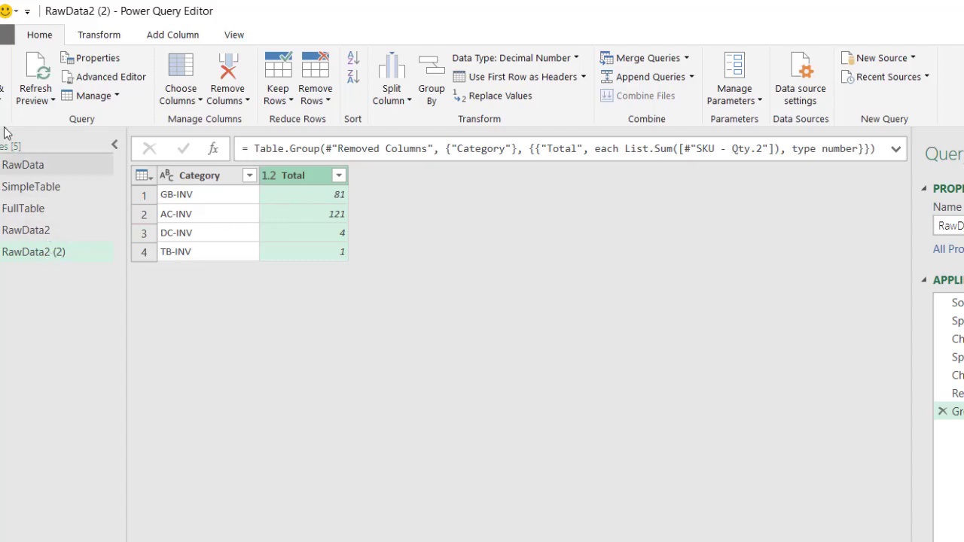
# - Close the query editor, load the category totals into the workbook, and view the target layouts on the Intro (2) sheet
pyautogui.click(1, 101)
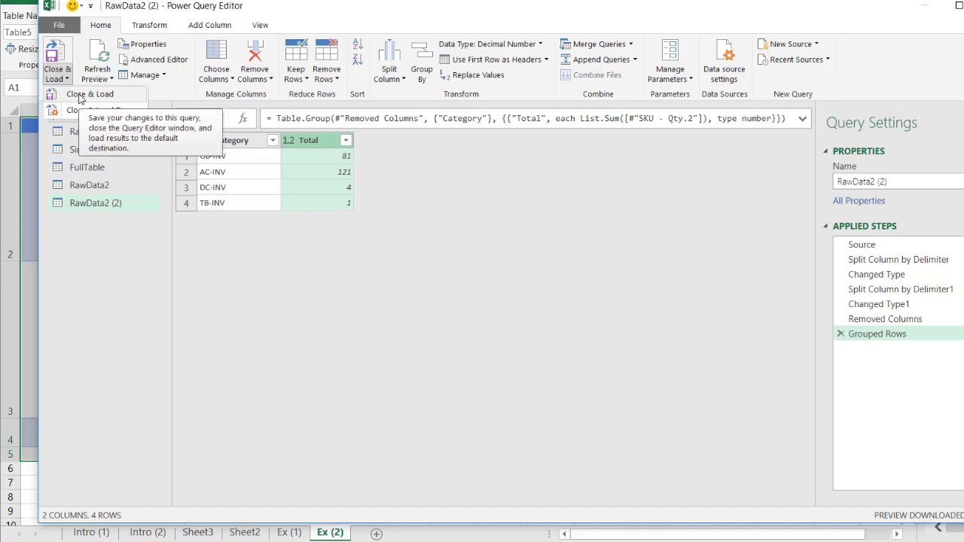
pyautogui.click(89, 94)
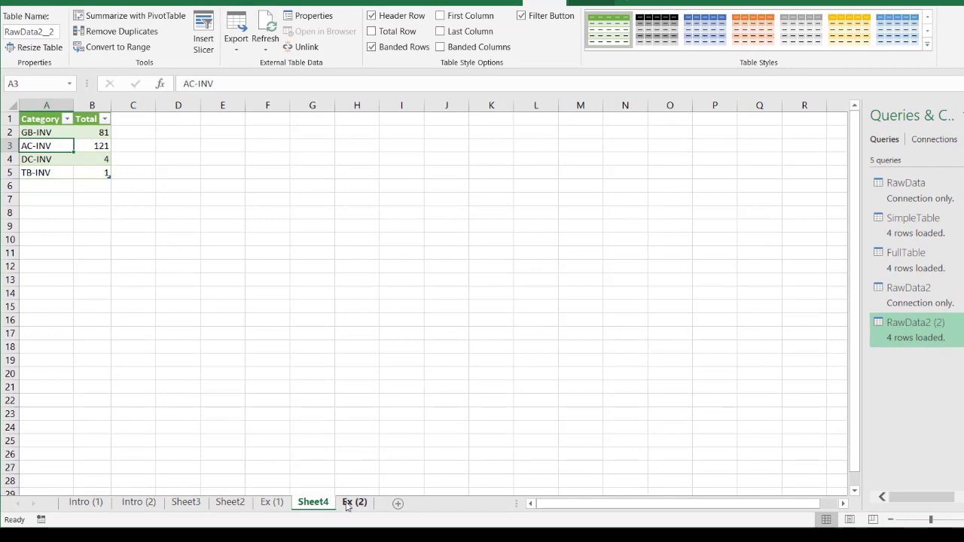
pyautogui.click(155, 503)
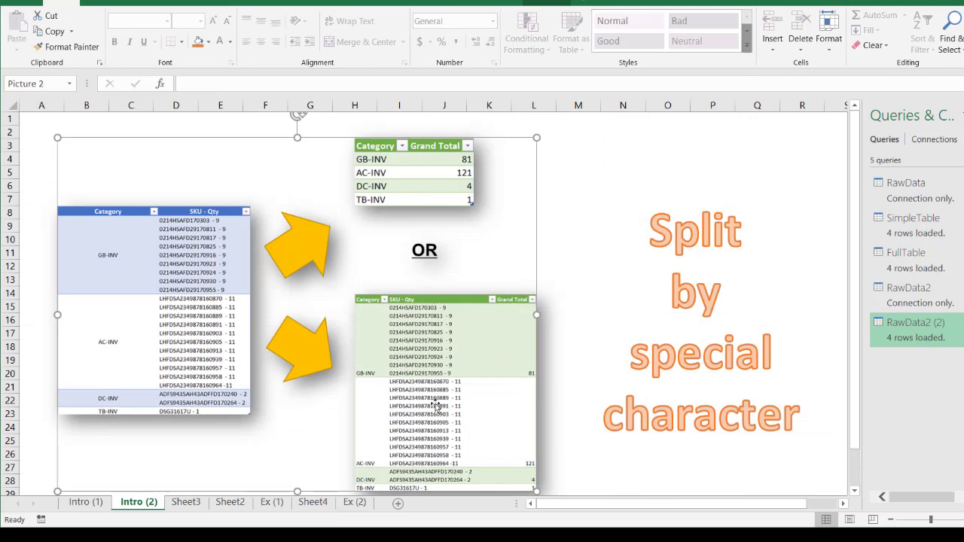
# - From the Ex (2) sheet, reopen RawData2 in the query editor, expand the list of queries, and create another query that references RawData2
pyautogui.click(354, 503)
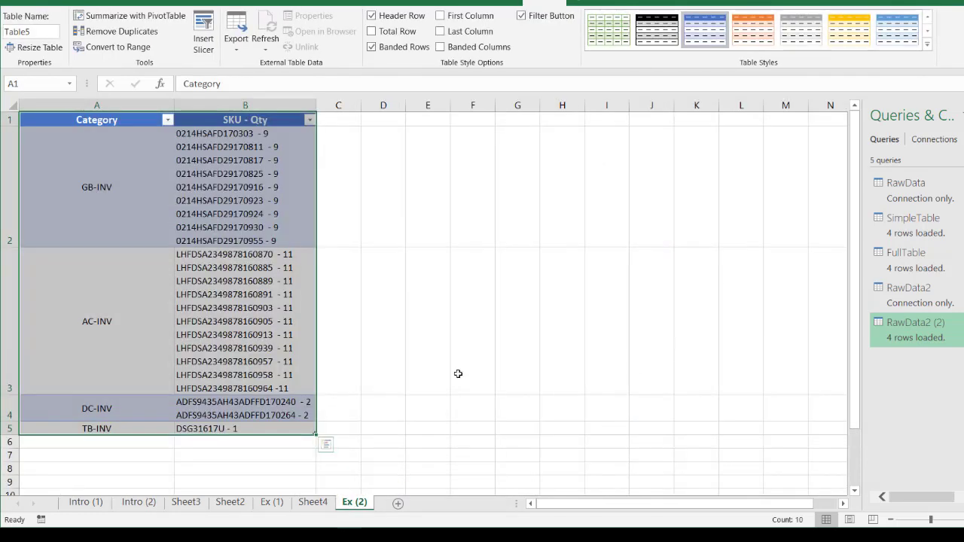
pyautogui.click(249, 333)
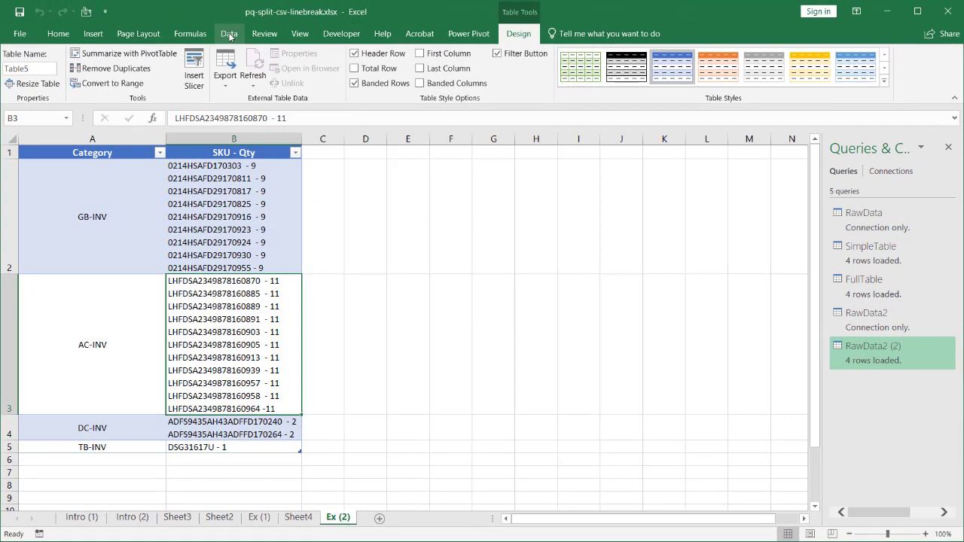
pyautogui.click(229, 33)
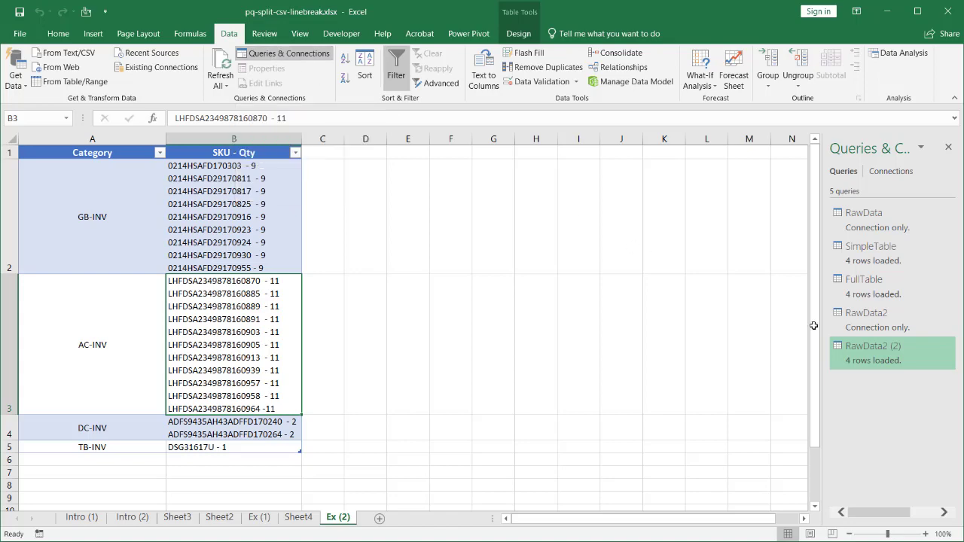
pyautogui.click(860, 320)
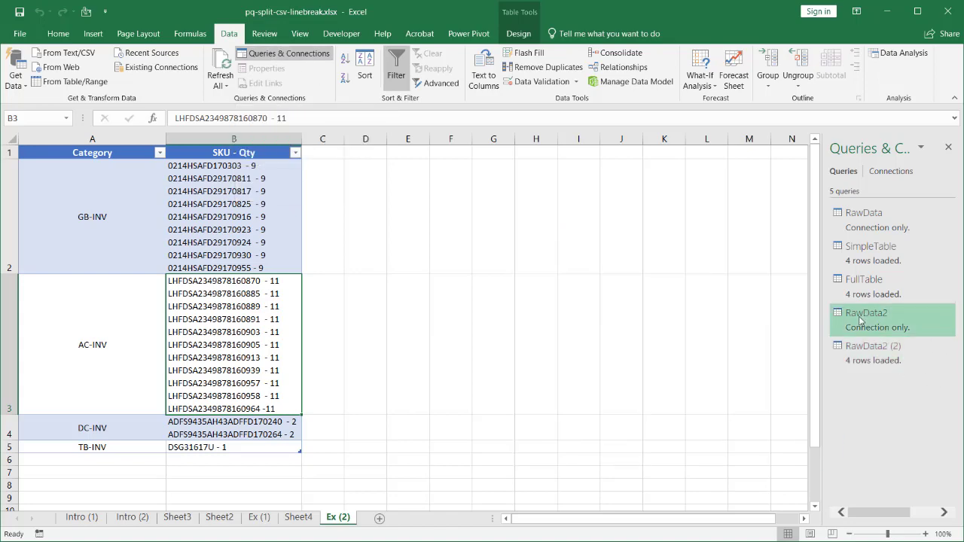
pyautogui.rightClick(859, 320)
pyautogui.click(875, 333)
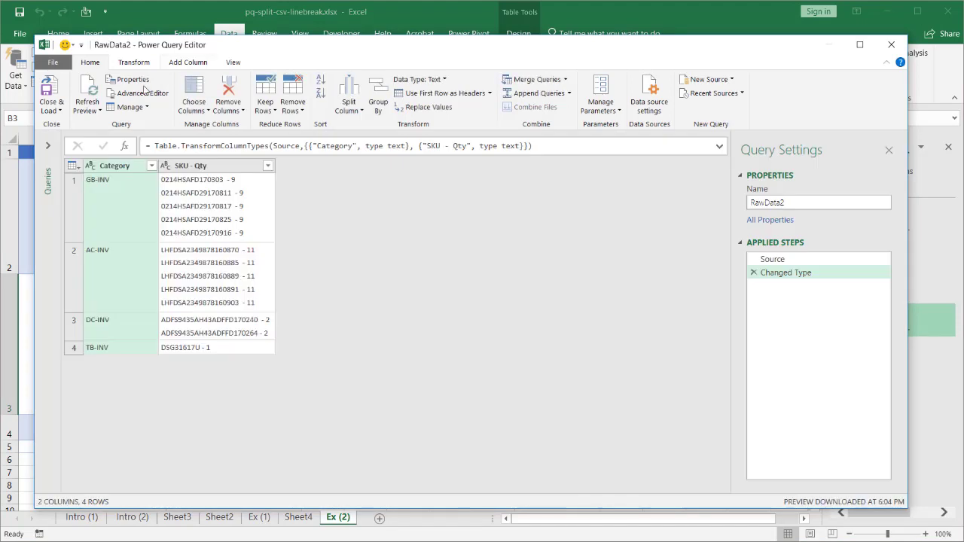
pyautogui.click(47, 145)
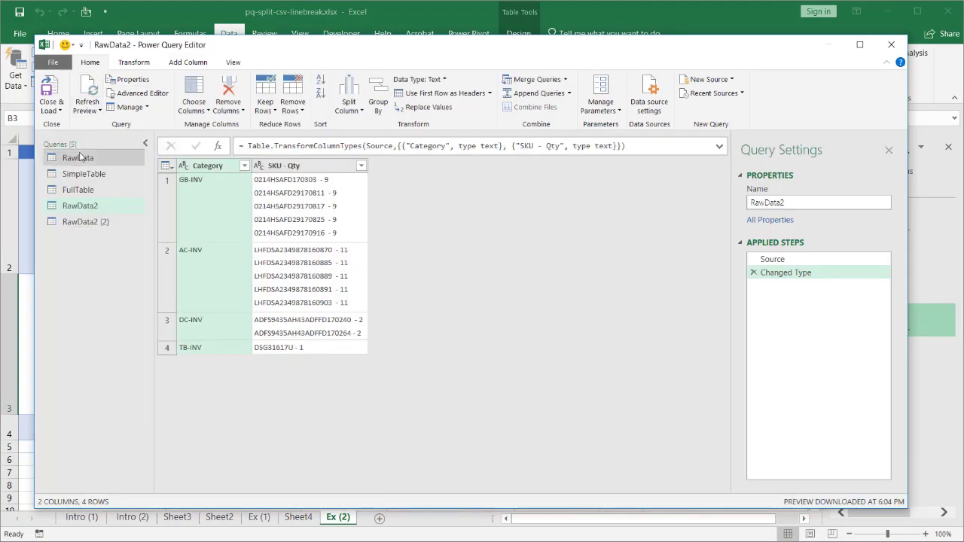
pyautogui.rightClick(92, 207)
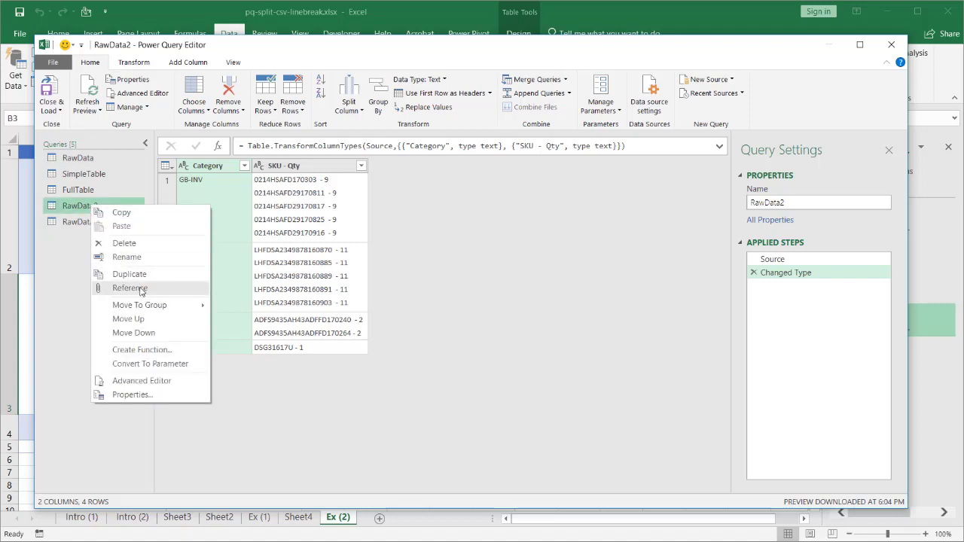
pyautogui.click(130, 289)
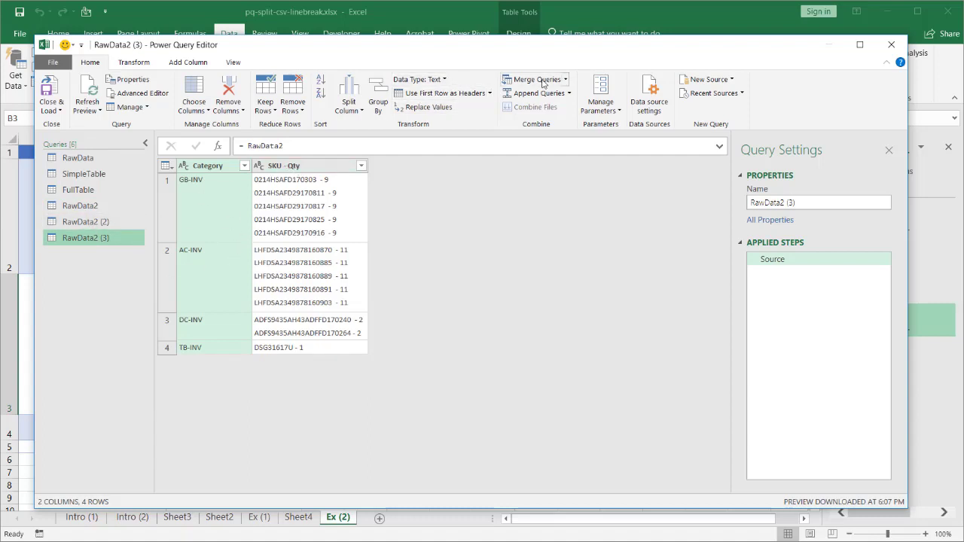
# - Try to merge RawData2 (3) with RawData2, matching on the Category columns with a Left Outer join
pyautogui.click(566, 79)
pyautogui.click(561, 94)
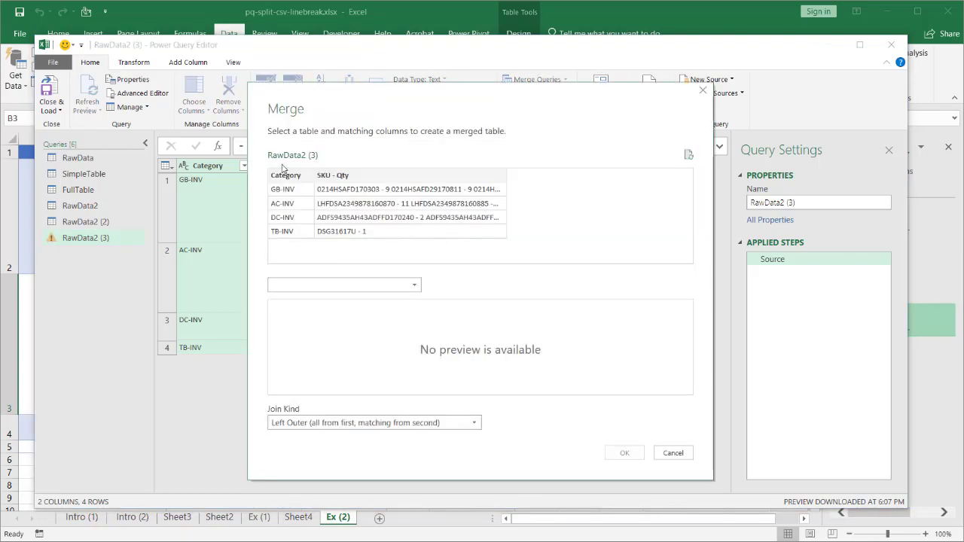
pyautogui.click(290, 176)
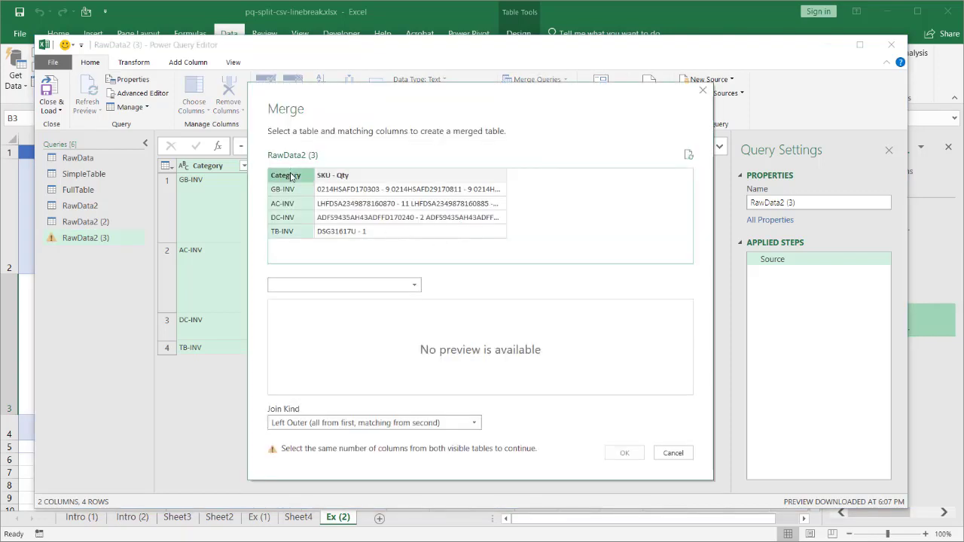
pyautogui.click(400, 284)
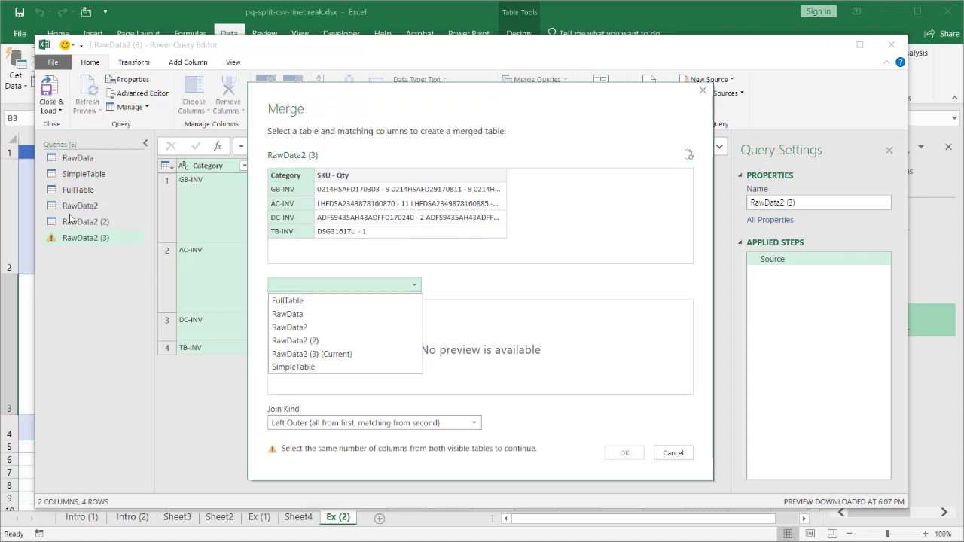
pyautogui.click(300, 328)
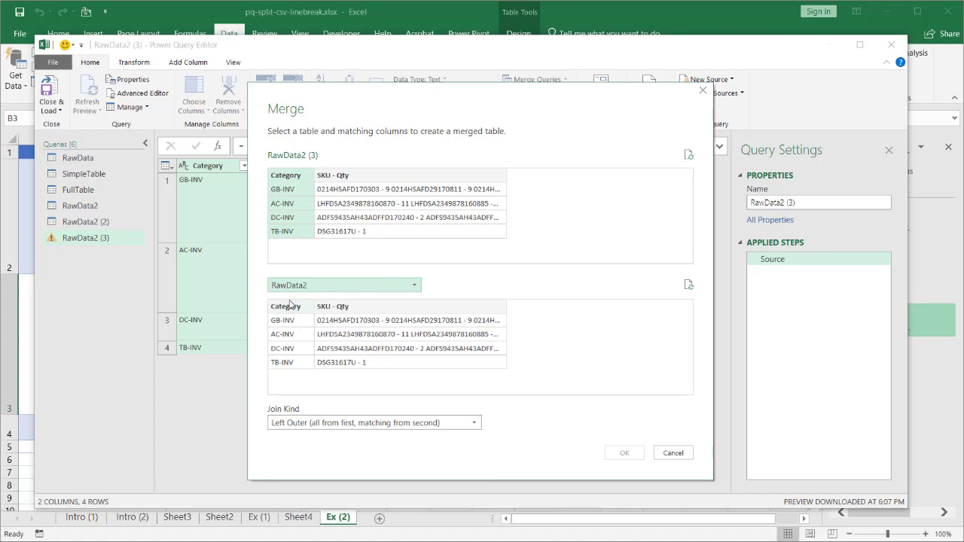
pyautogui.click(286, 307)
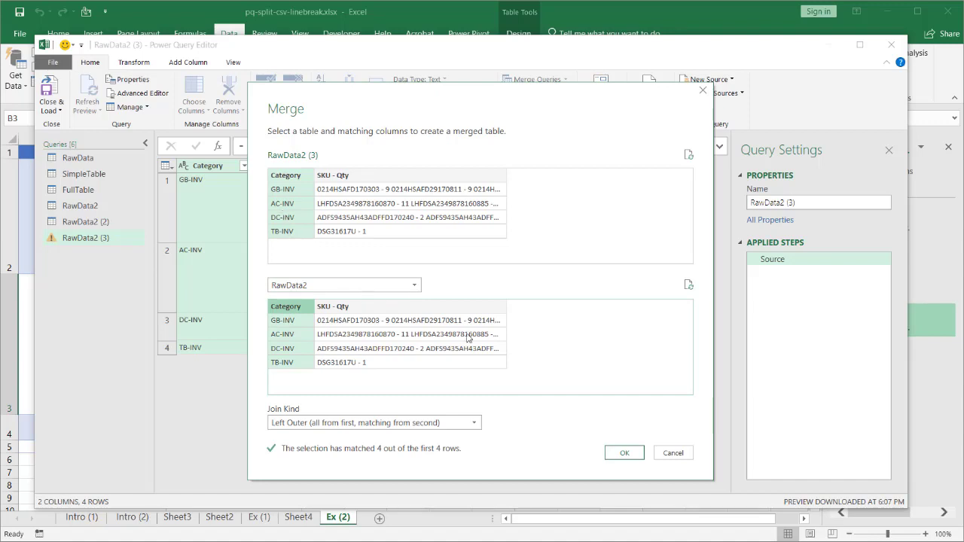
pyautogui.click(622, 453)
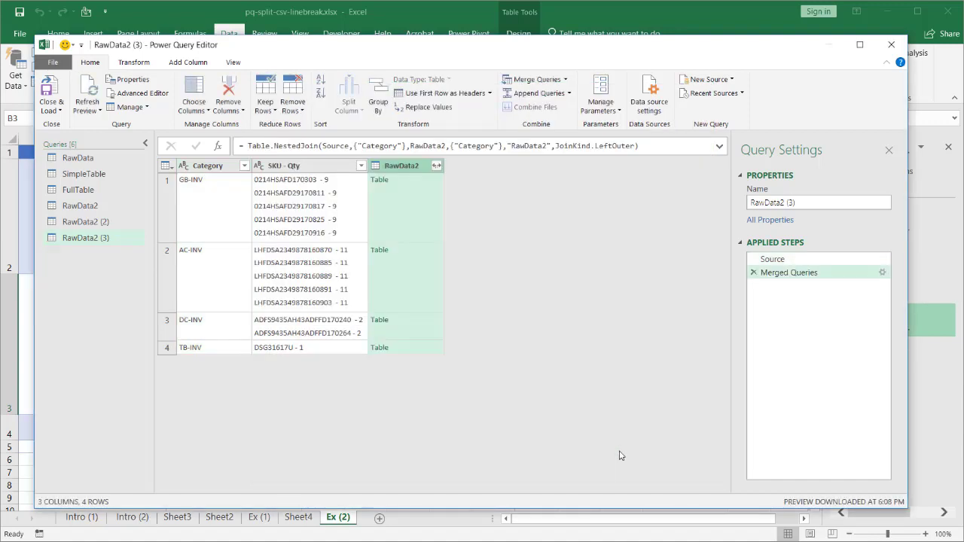
# - Preview the nested table in the GB-INV row, and close the query editor, discarding the changes
pyautogui.click(414, 190)
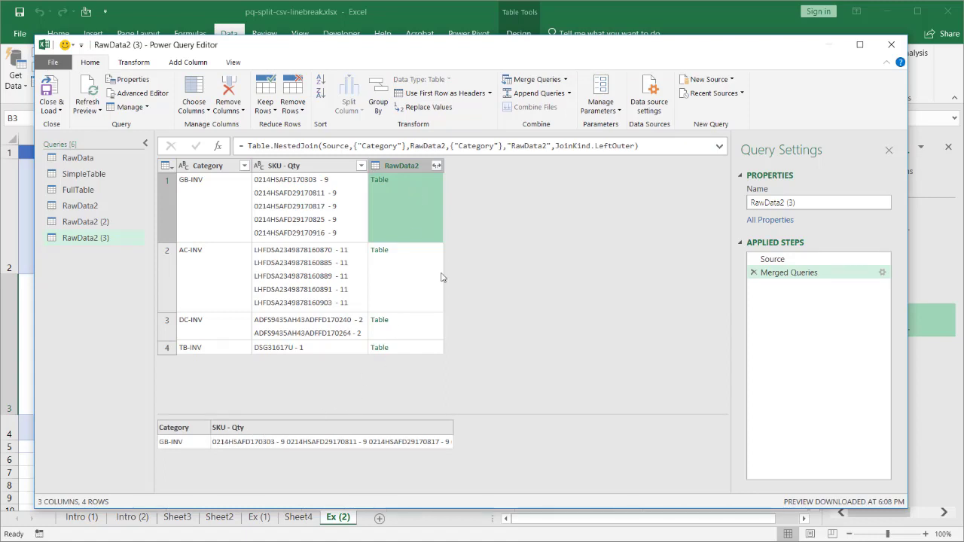
pyautogui.click(890, 45)
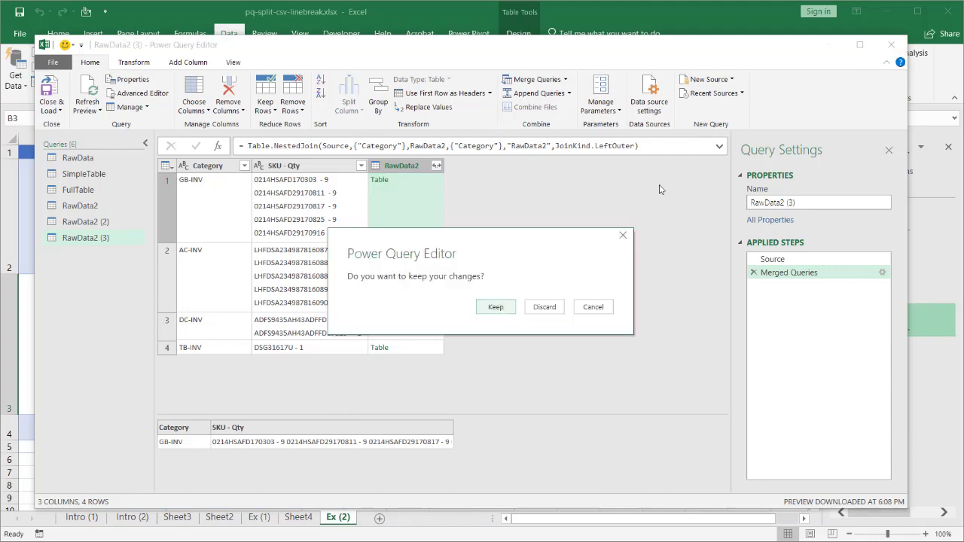
pyautogui.click(542, 308)
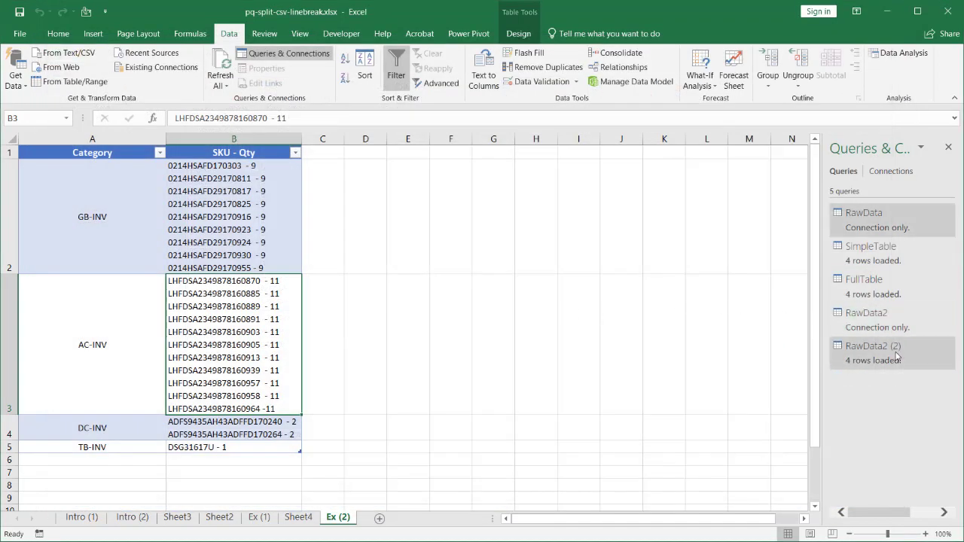
# - Edit the RawData2 (2) query, rename it SimpleTable2, and close and load it
pyautogui.rightClick(862, 348)
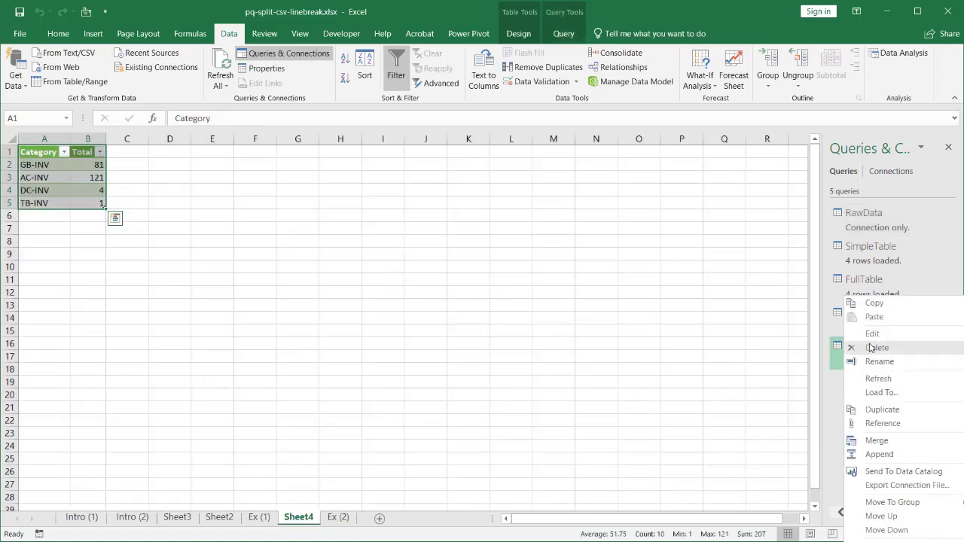
pyautogui.click(878, 339)
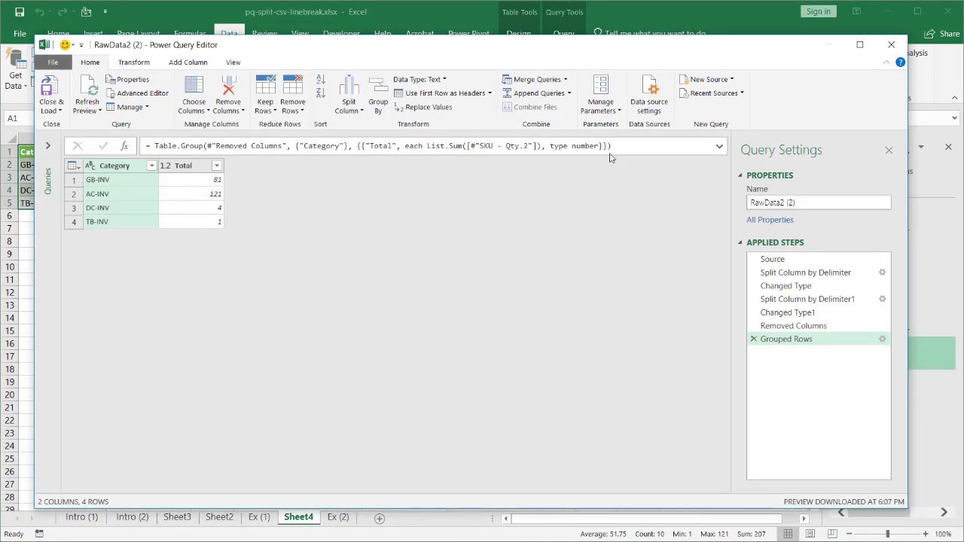
pyautogui.moveTo(780, 53); pyautogui.dragTo(734, 64)
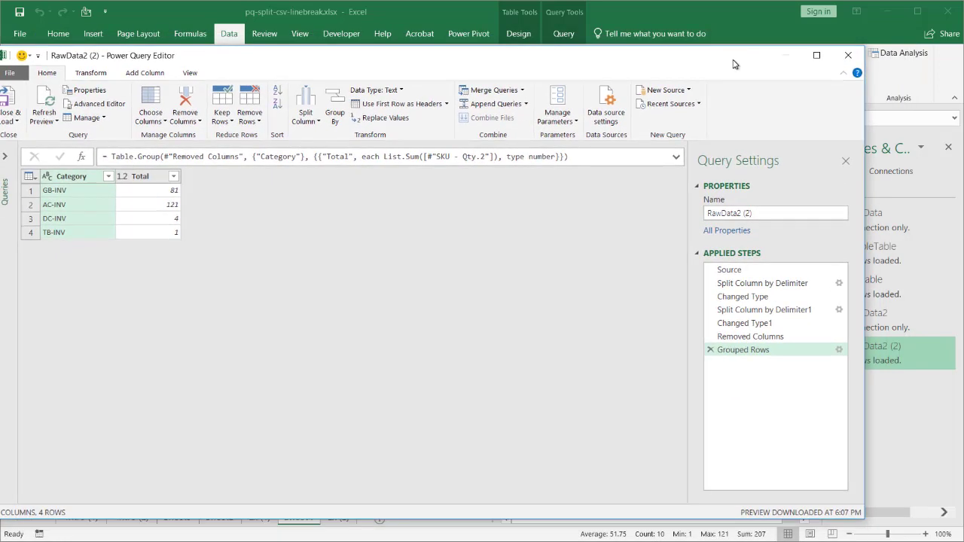
pyautogui.click(757, 213)
pyautogui.write('D')
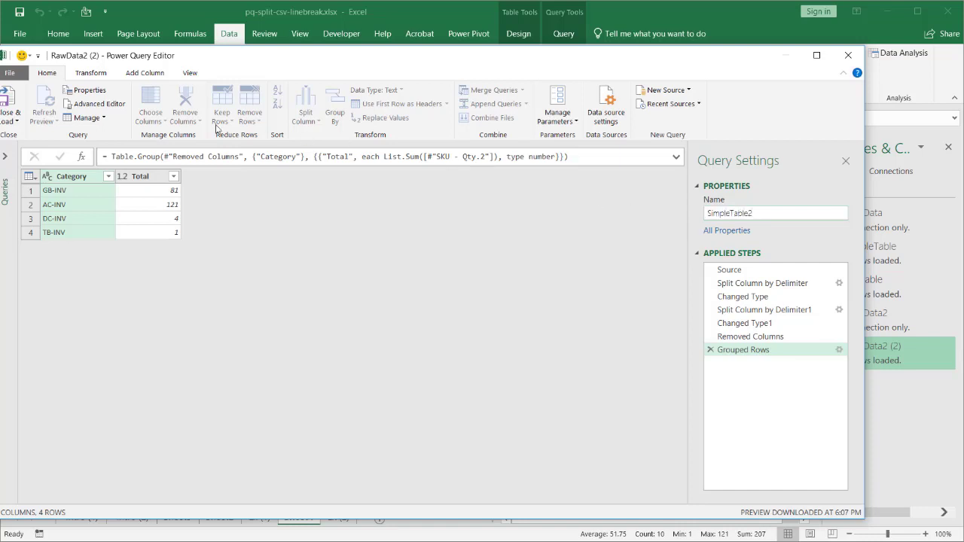
pyautogui.click(9, 96)
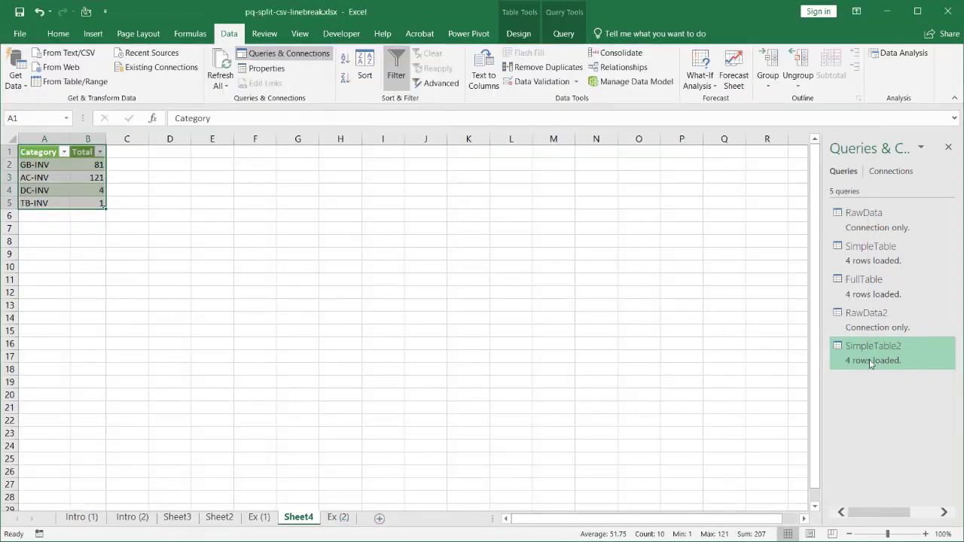
# - Create a query that references RawData2, show the list of queries, and rename the new query FullTable2
pyautogui.moveTo(875, 322)
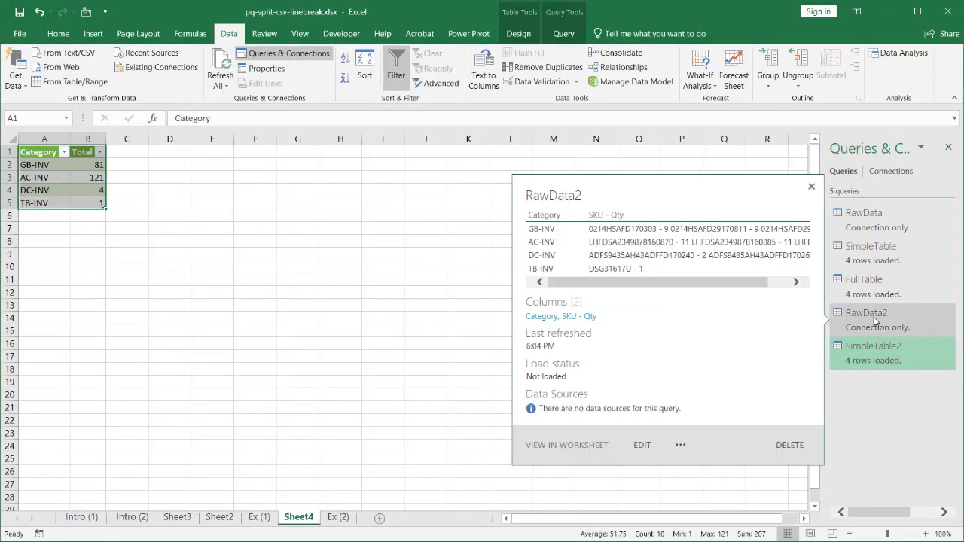
pyautogui.click(859, 314)
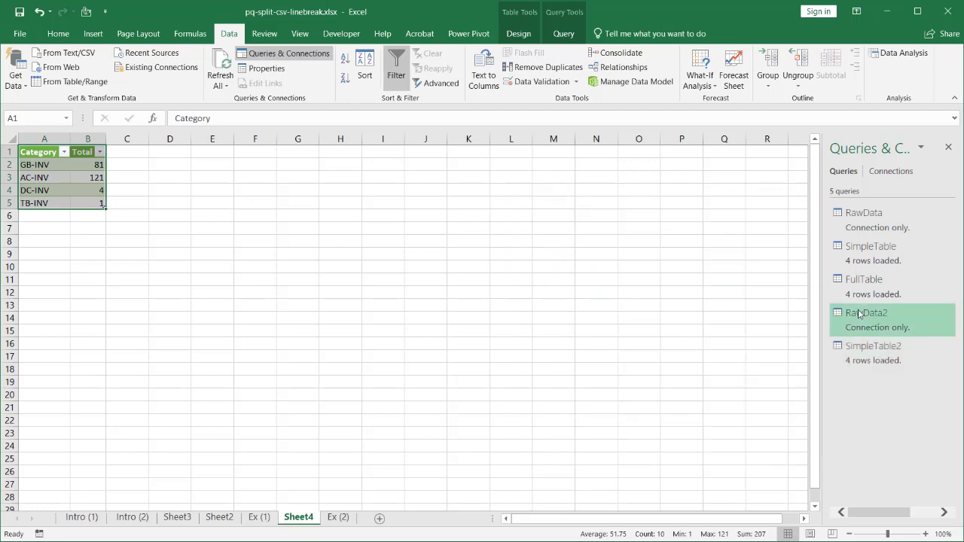
pyautogui.rightClick(858, 314)
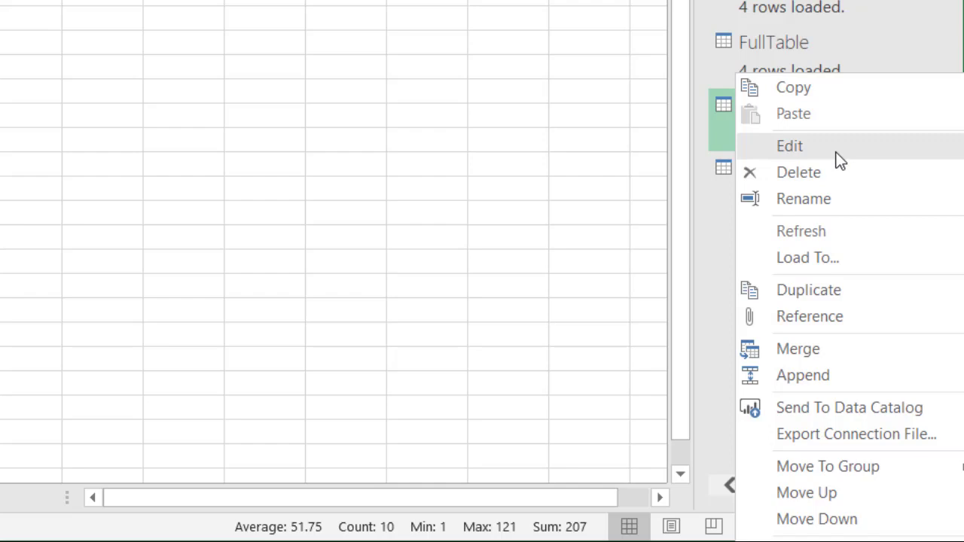
pyautogui.click(819, 320)
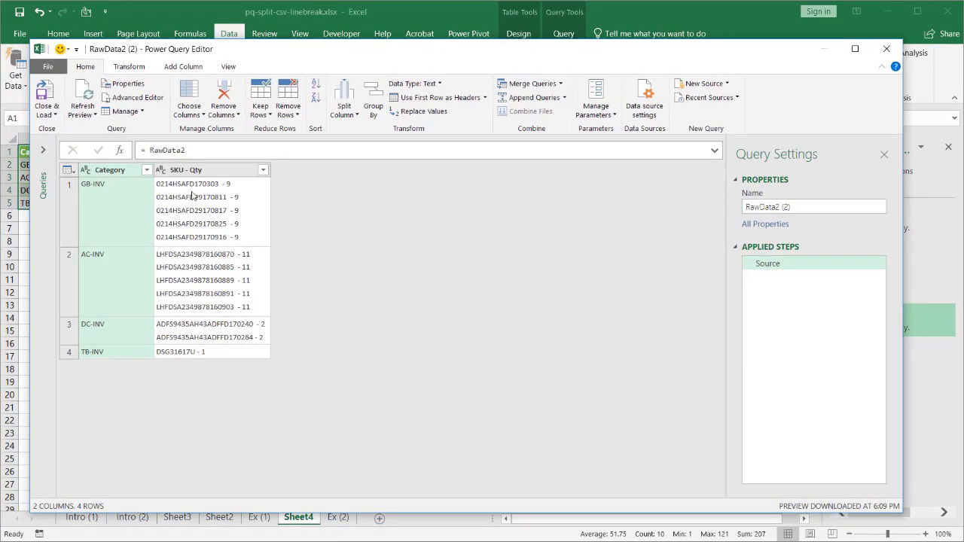
pyautogui.click(43, 150)
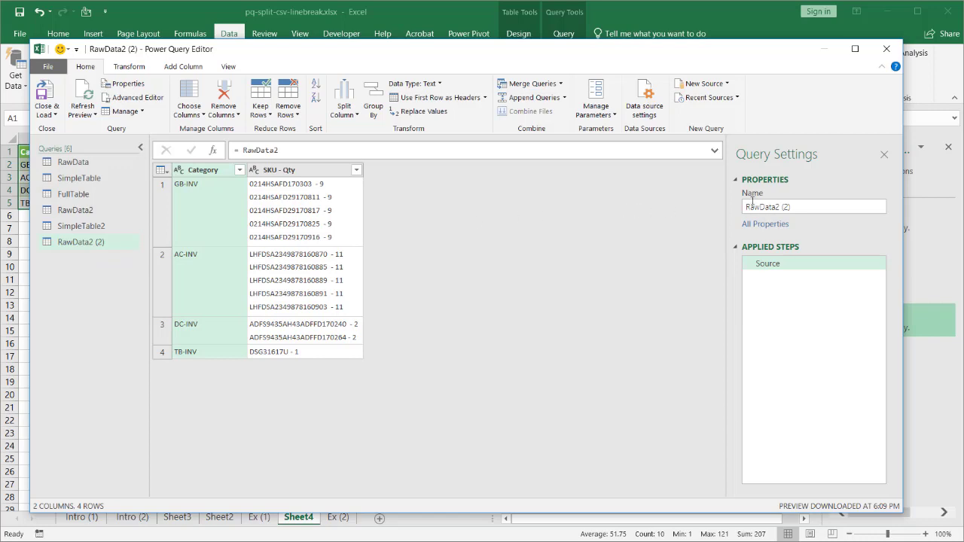
pyautogui.moveTo(807, 211); pyautogui.dragTo(714, 215)
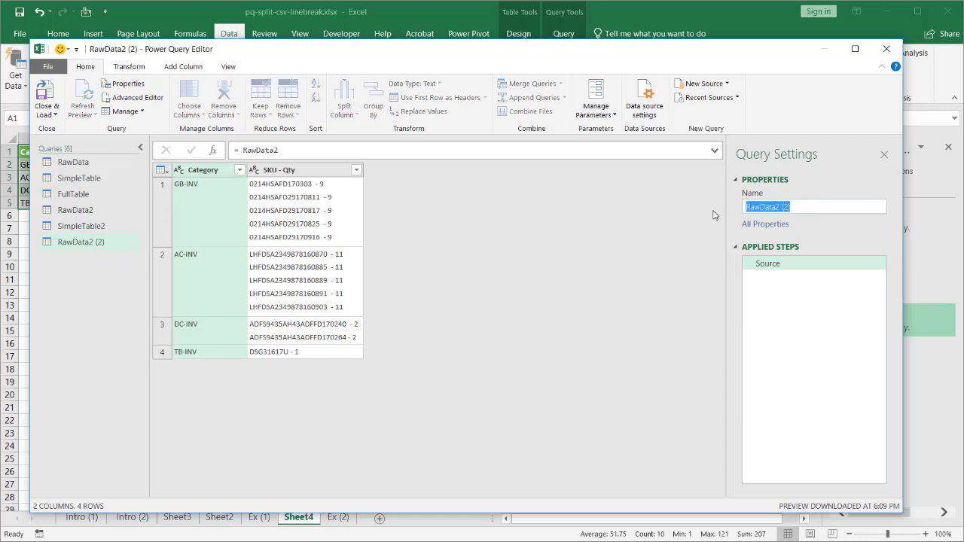
pyautogui.write('FullTable2')
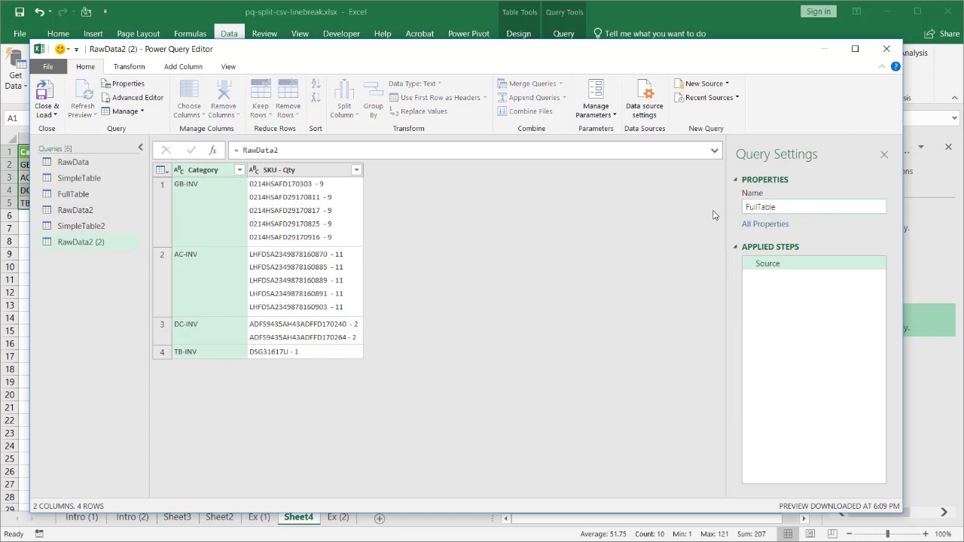
pyautogui.press('Return')
# - Merge FullTable2 with SimpleTable2, matching on the Category columns with a Left Outer join
pyautogui.click(312, 172)
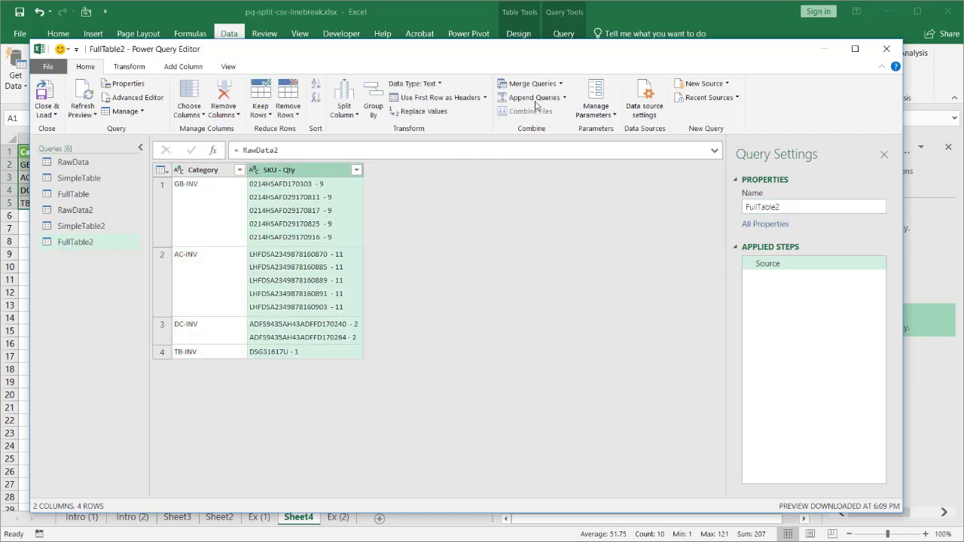
pyautogui.click(560, 84)
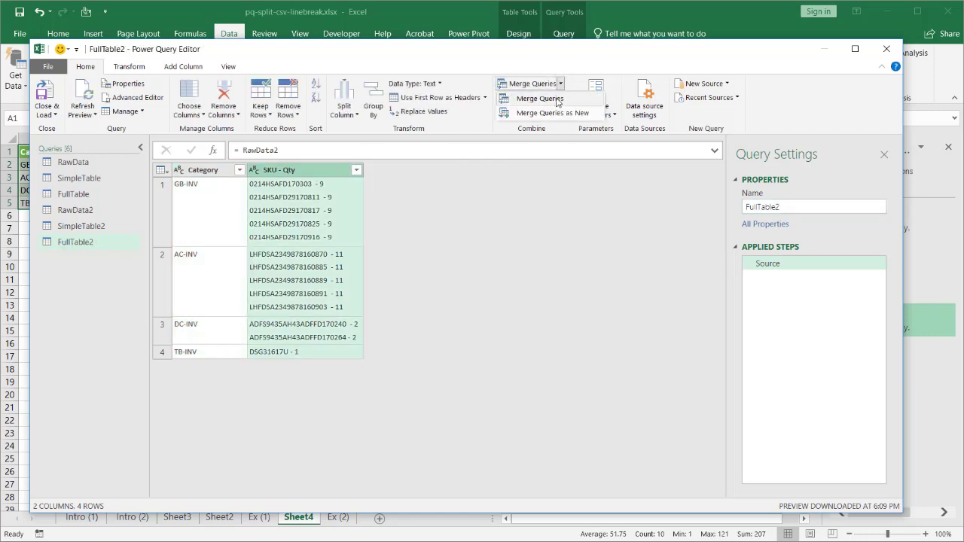
pyautogui.click(556, 101)
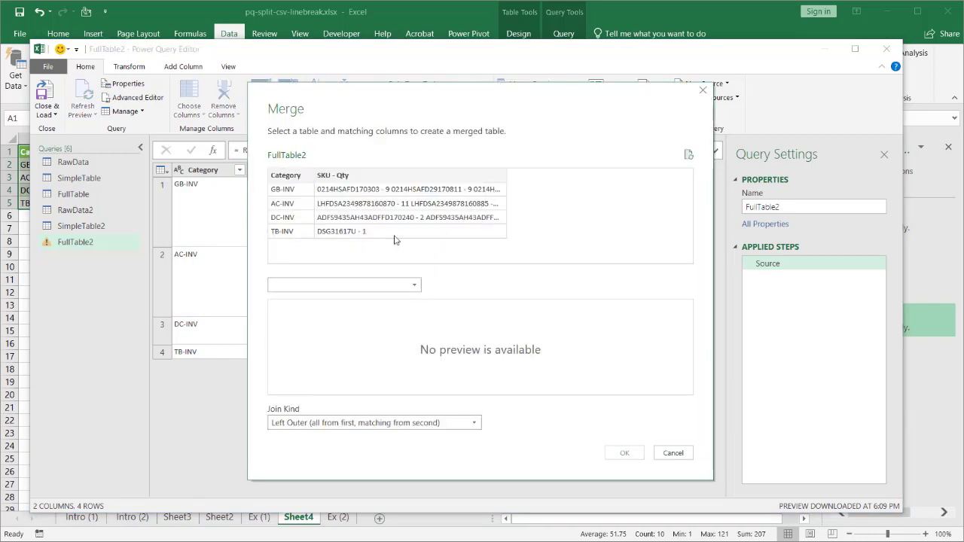
pyautogui.click(287, 180)
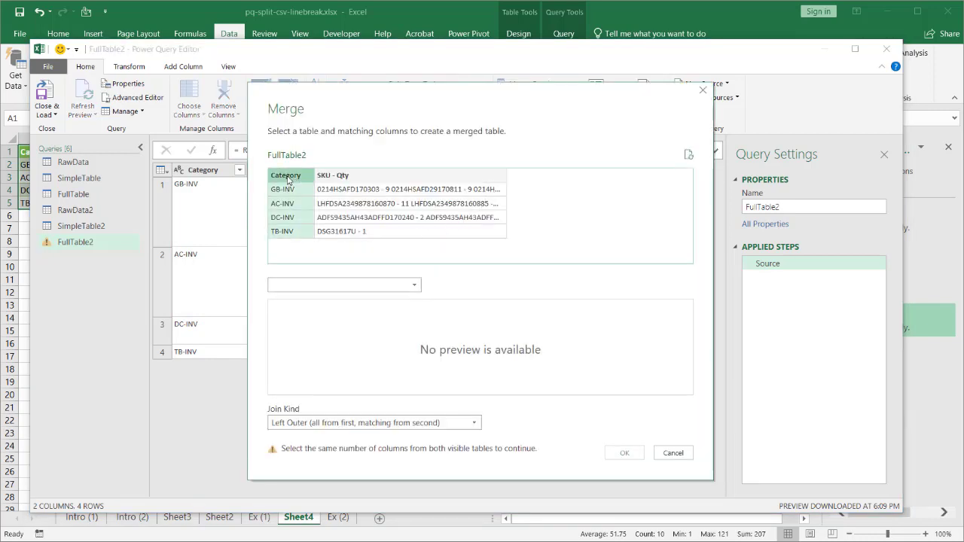
pyautogui.click(330, 287)
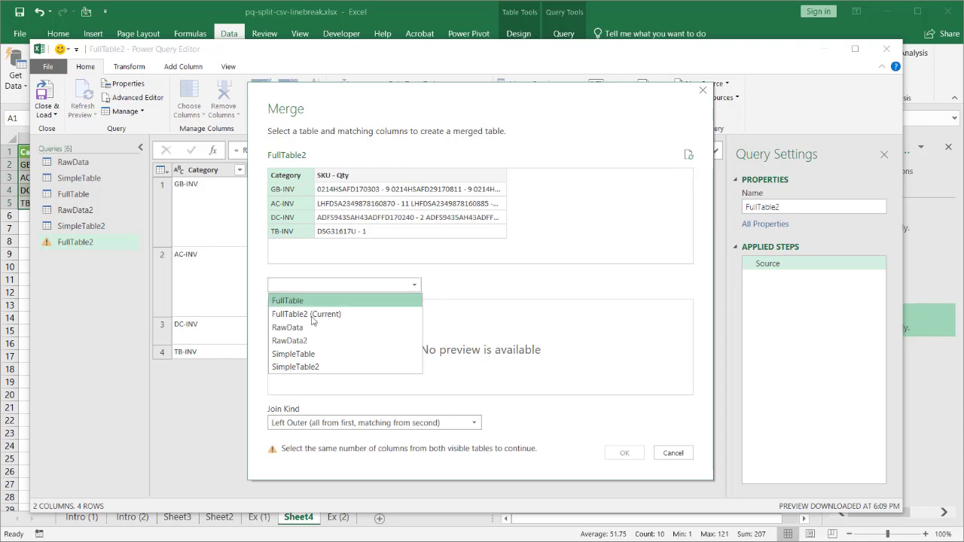
pyautogui.click(310, 366)
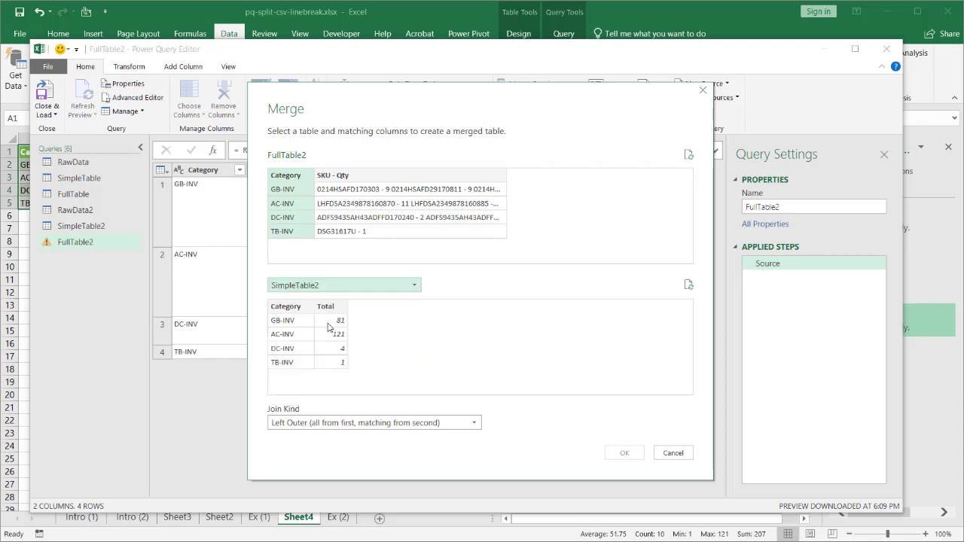
pyautogui.click(286, 306)
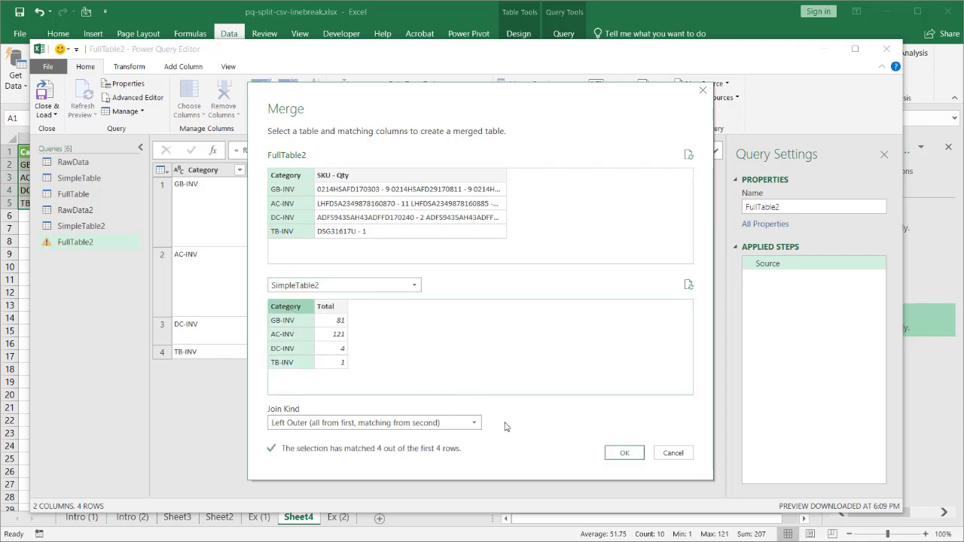
pyautogui.click(622, 453)
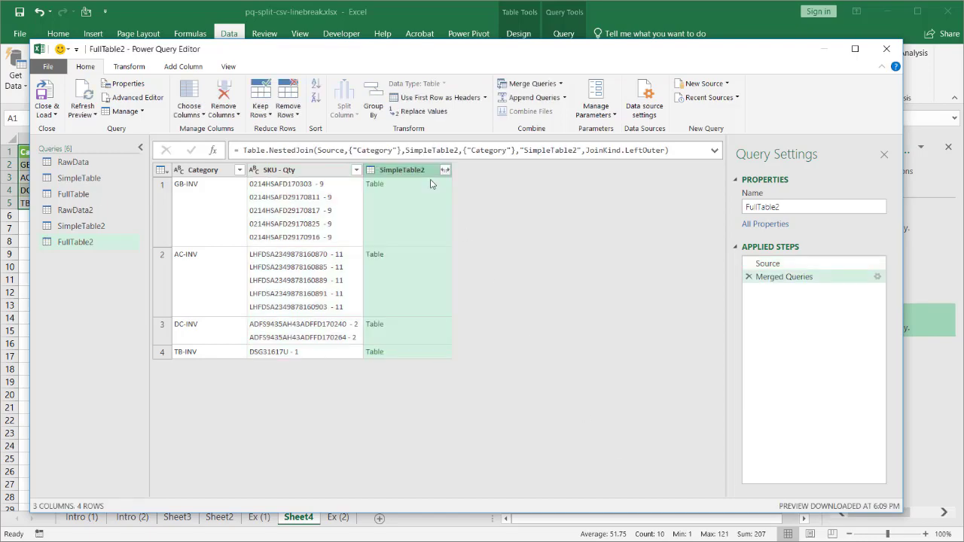
# - Preview the nested GB-INV and AC-INV tables, and expand only Total from the SimpleTable2 column without the original column name prefix
pyautogui.click(419, 192)
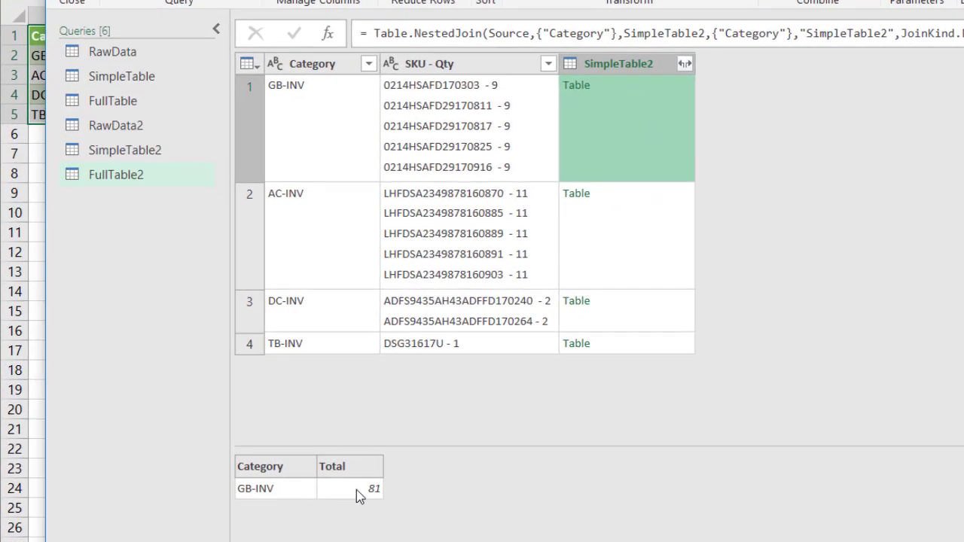
pyautogui.click(620, 249)
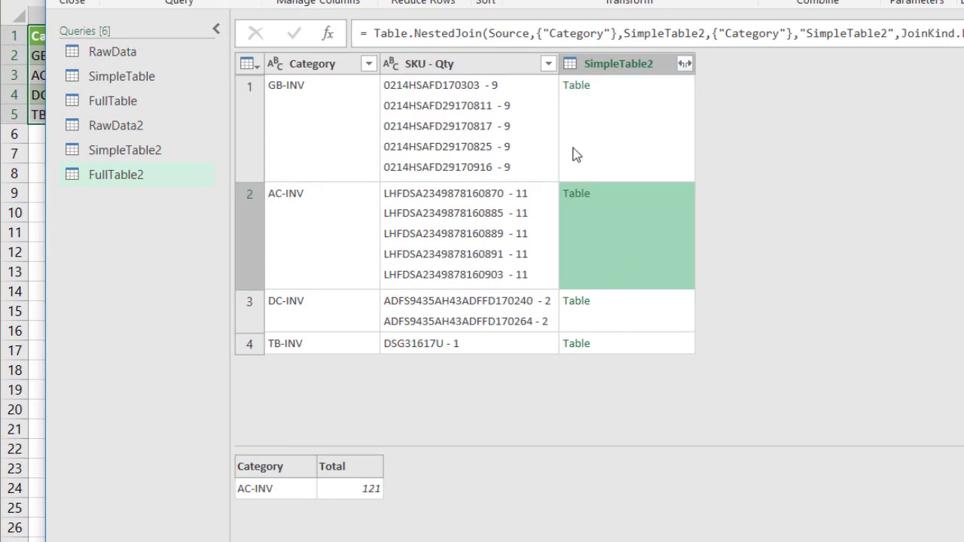
pyautogui.click(684, 64)
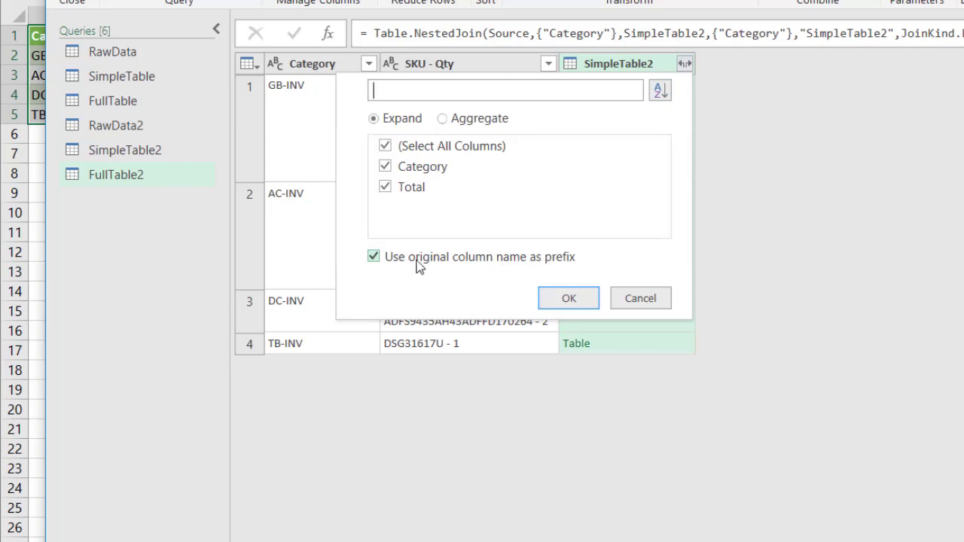
pyautogui.click(373, 257)
pyautogui.click(384, 166)
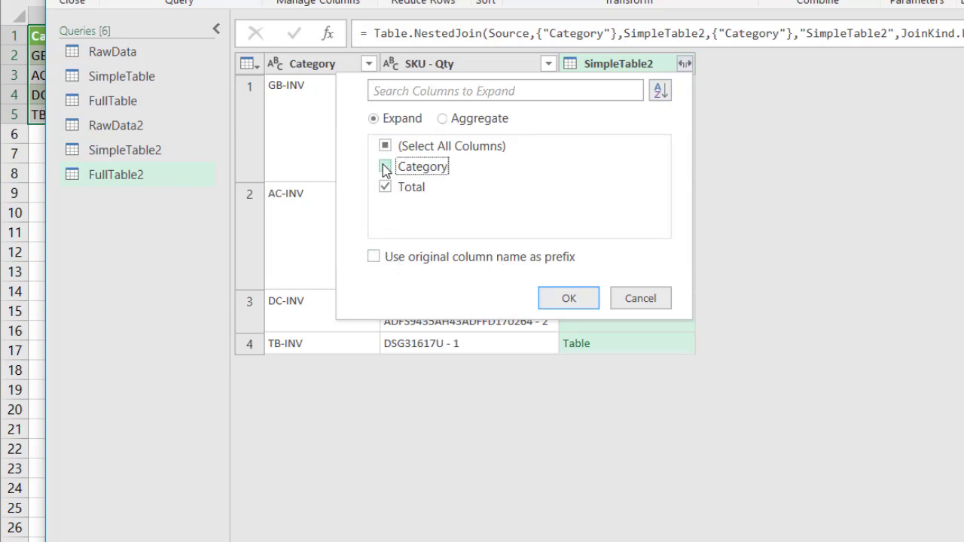
pyautogui.click(575, 297)
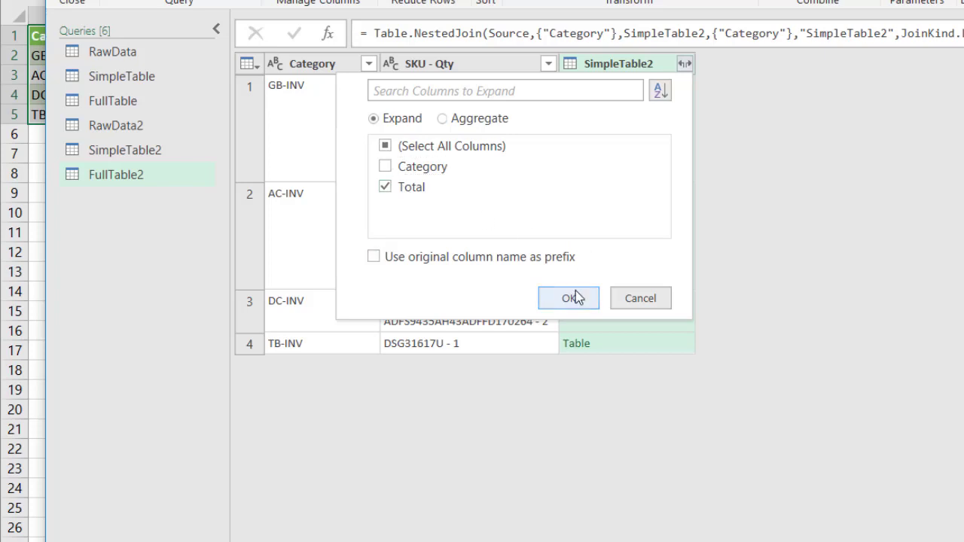
pyautogui.click(602, 146)
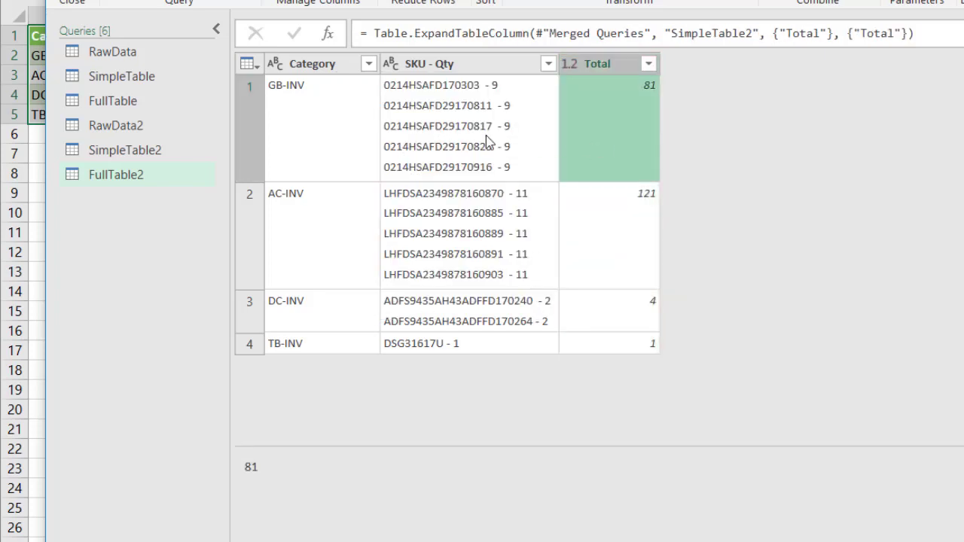
# - Check the GB-INV row's SKU - Qty and Total values, and close and load the FullTable2 query to a worksheet
pyautogui.click(540, 134)
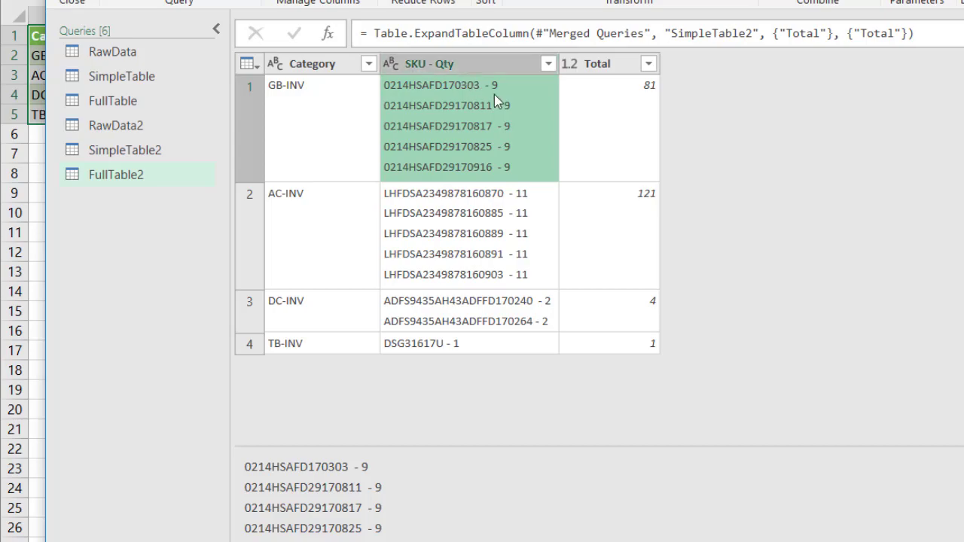
pyautogui.click(603, 131)
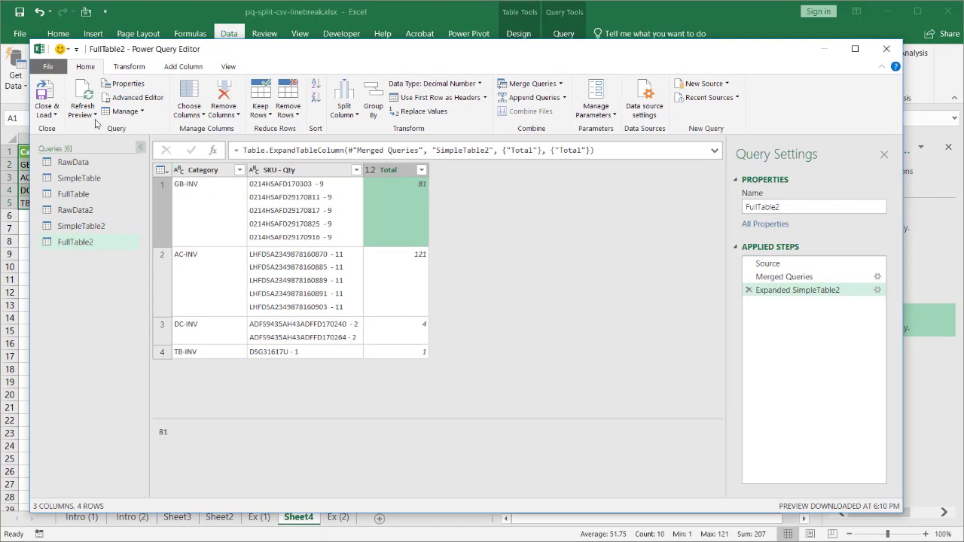
pyautogui.click(58, 92)
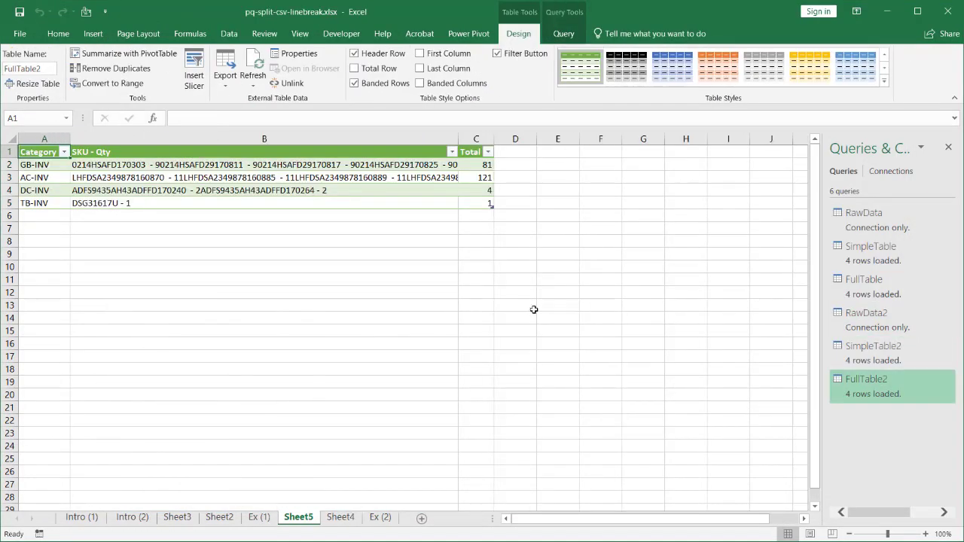
pyautogui.click(370, 161)
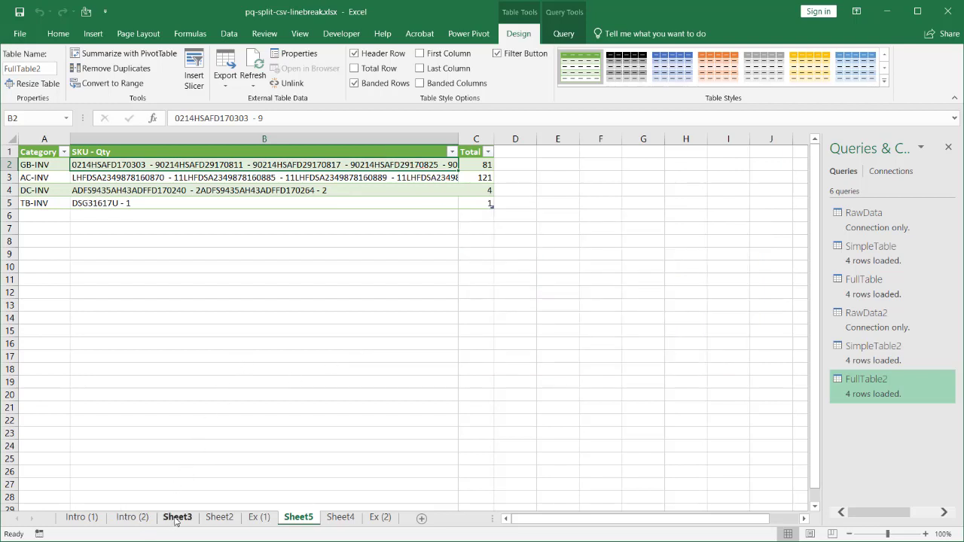
# - Append ", aslkfdjlkajfdl -1" to the TB-INV row's SKU - Qty cell on the Ex (1) sheet
pyautogui.click(264, 520)
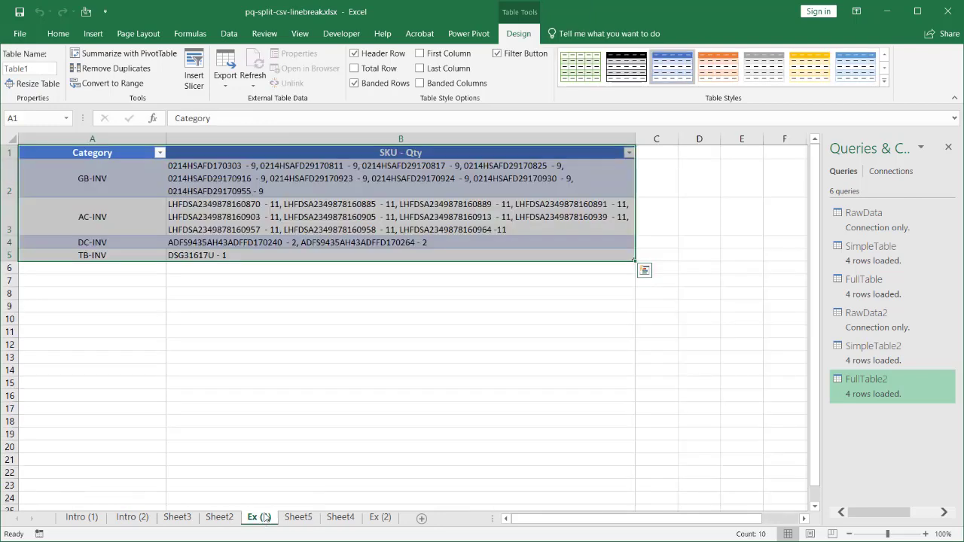
pyautogui.click(256, 255)
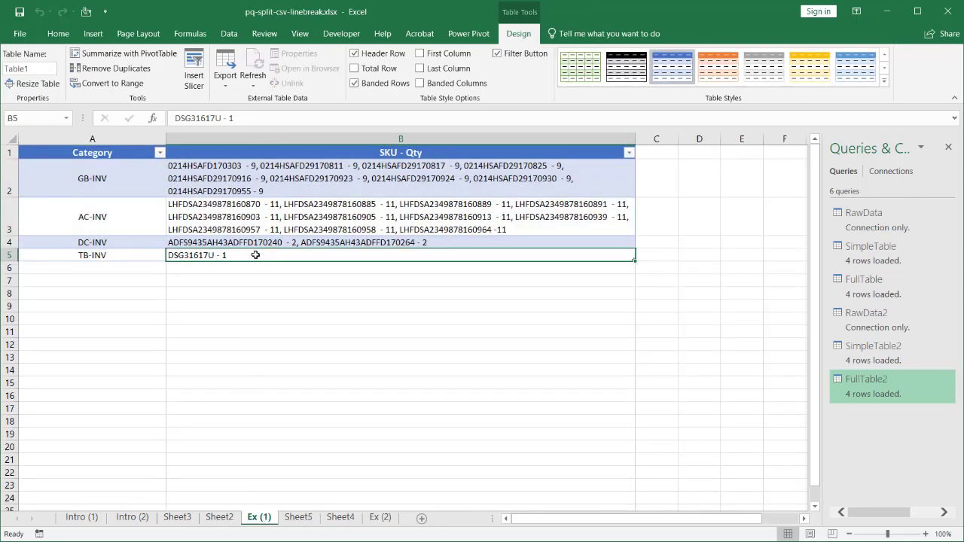
pyautogui.click(268, 118)
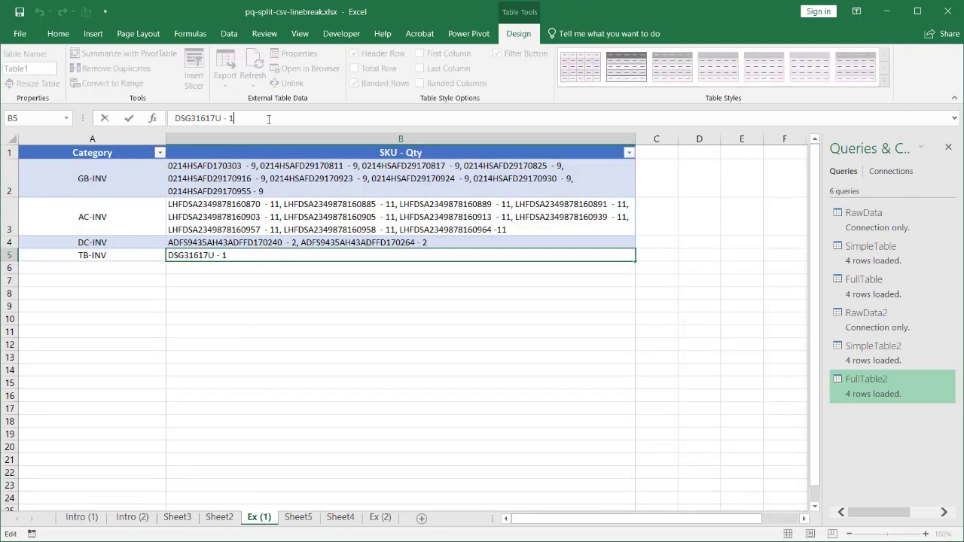
pyautogui.write(',')
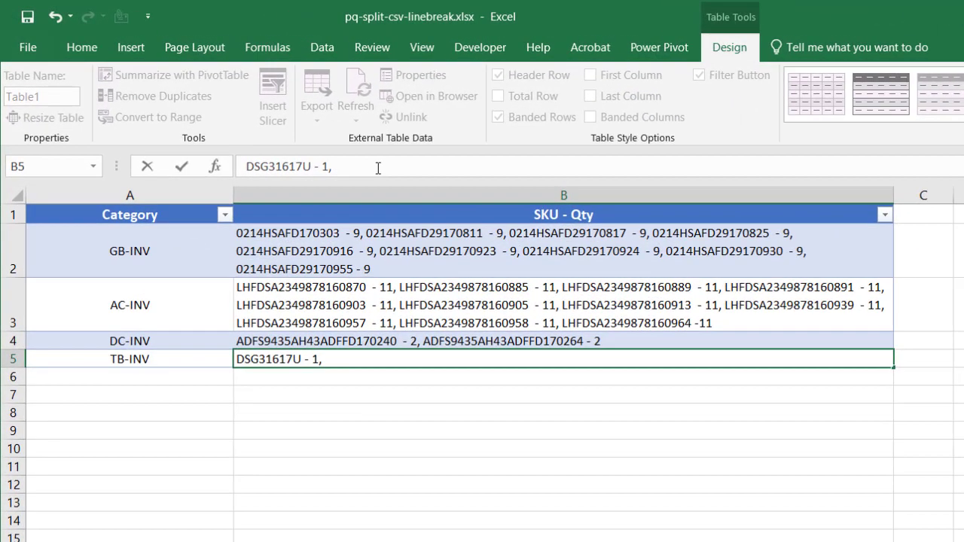
pyautogui.write(' aslkfdjlkajfdl')
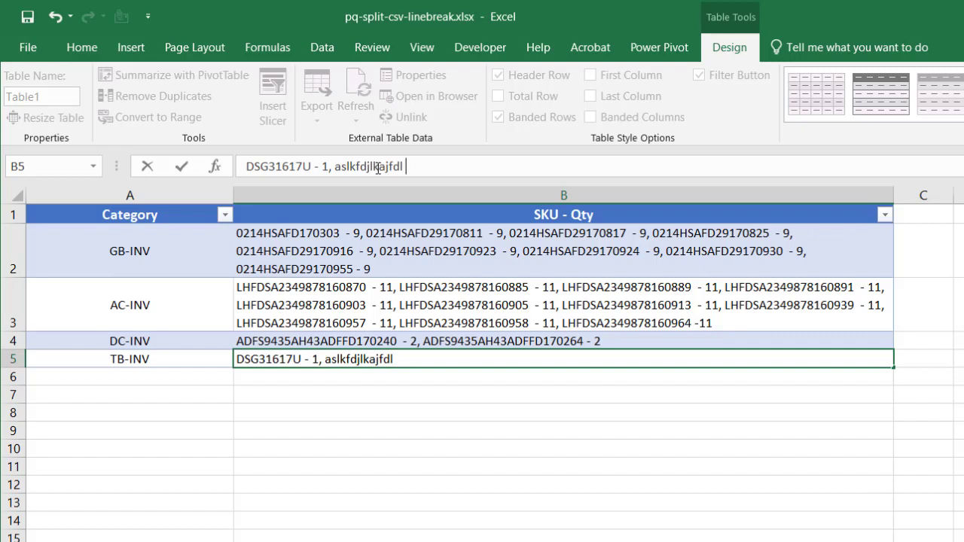
pyautogui.write(';-1')
pyautogui.click(436, 433)
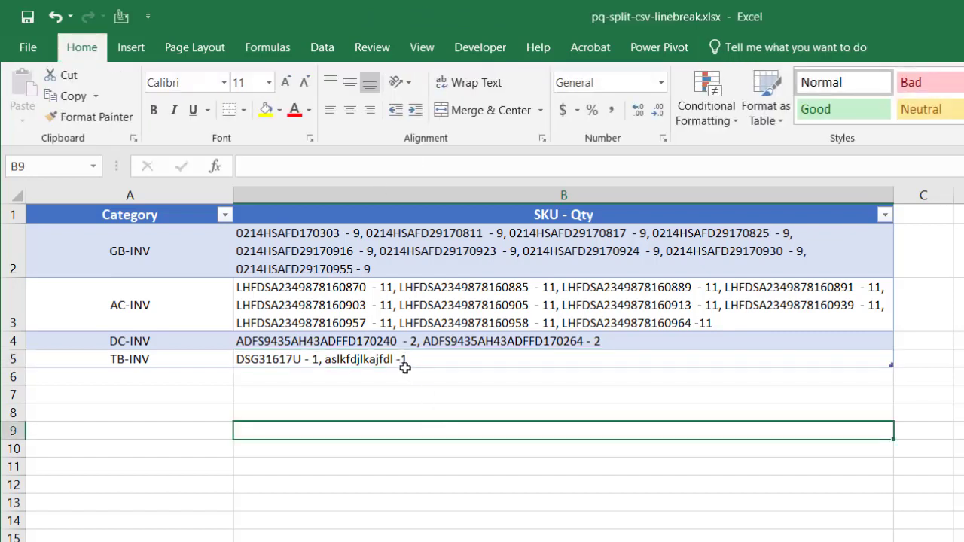
# - Add a table row below TB-INV with category FT-INV and SKU - Qty "aslkhfdlkjaf - 1"
pyautogui.click(164, 375)
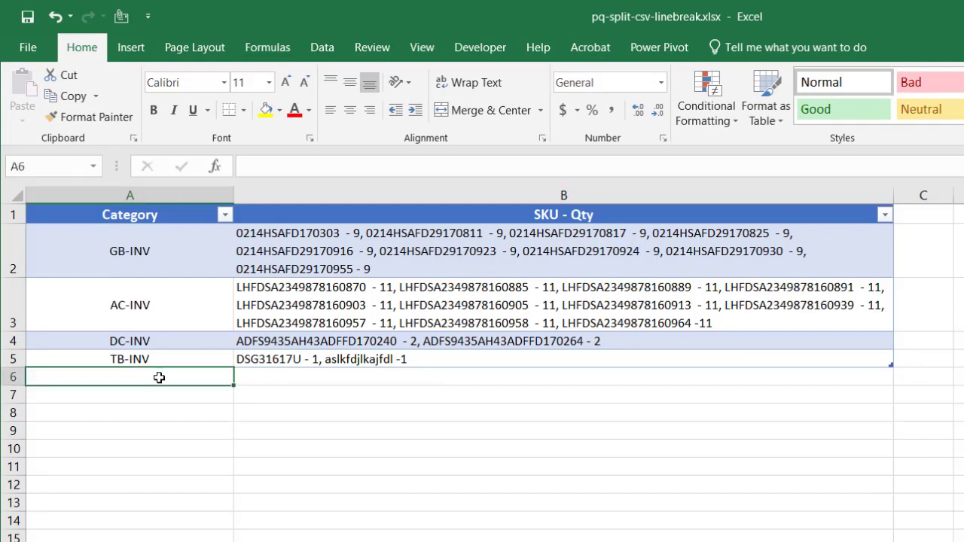
pyautogui.write('FT')
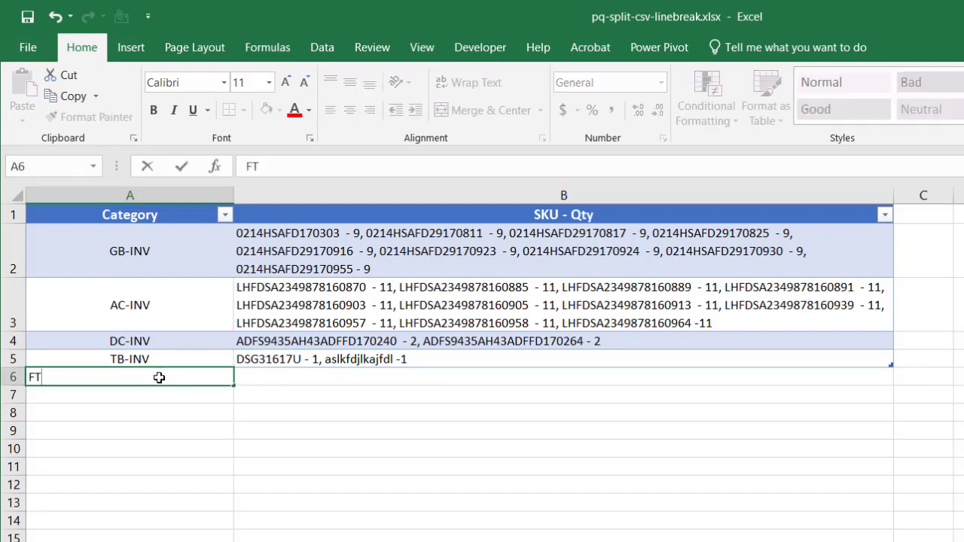
pyautogui.write('-INV')
pyautogui.press('Tab')
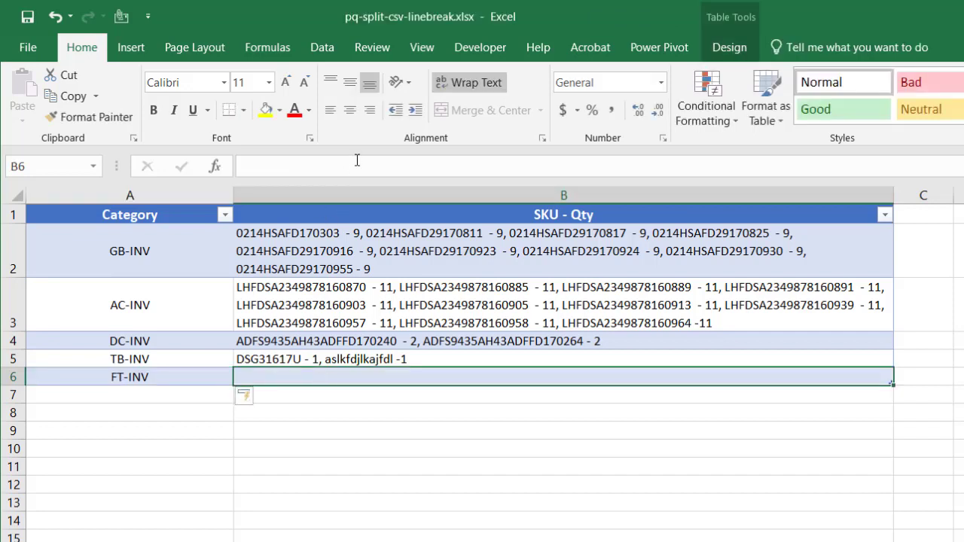
pyautogui.write('asdjflkj')
pyautogui.press('BackSpace')
pyautogui.press('BackSpace')
pyautogui.press('BackSpace')
pyautogui.press('BackSpace')
pyautogui.press('BackSpace')
pyautogui.press('BackSpace')
pyautogui.press('BackSpace')
pyautogui.press('BackSpace')
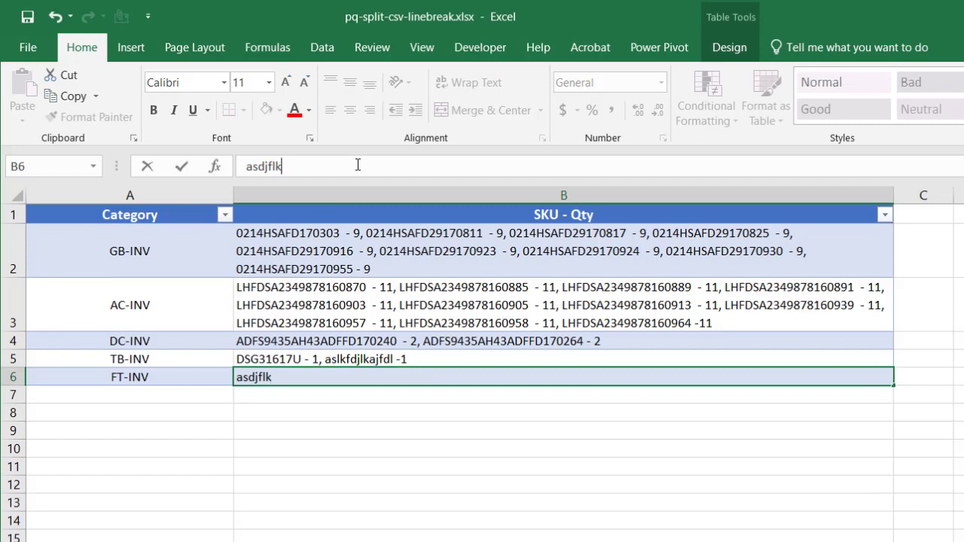
pyautogui.write('aslkhfdlkjaf')
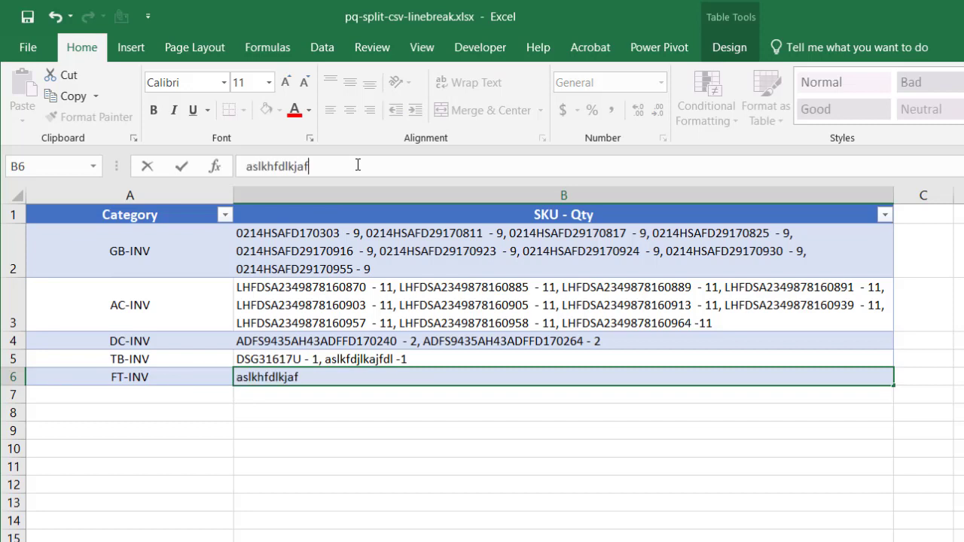
pyautogui.write(' - 1')
pyautogui.click(421, 447)
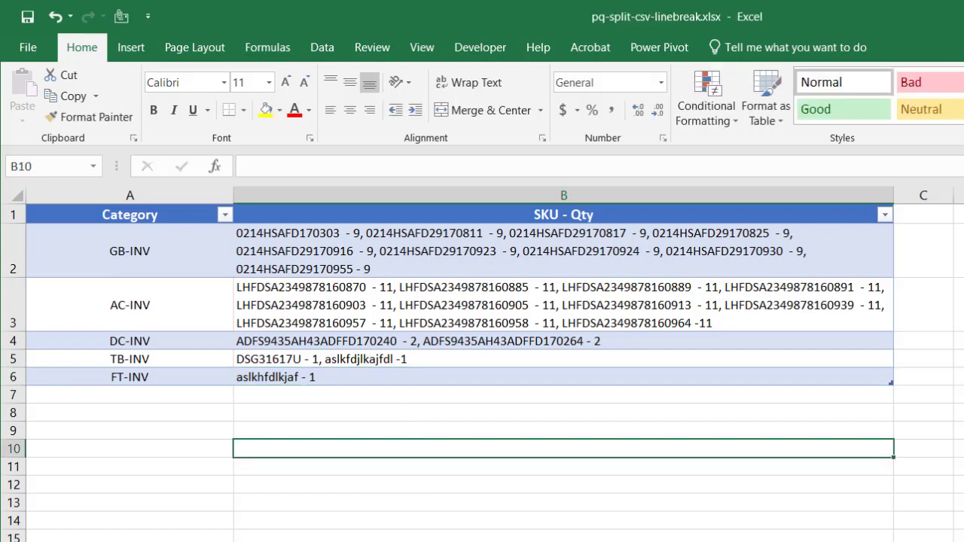
# - Refresh all queries in the workbook
pyautogui.hotkey('ctrl', 'pagedown')
pyautogui.click(324, 47)
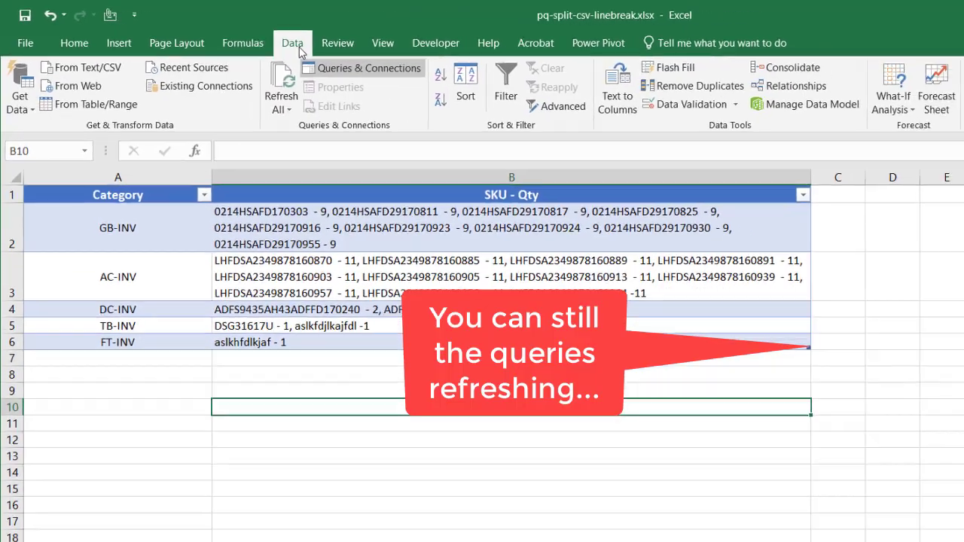
pyautogui.click(354, 75)
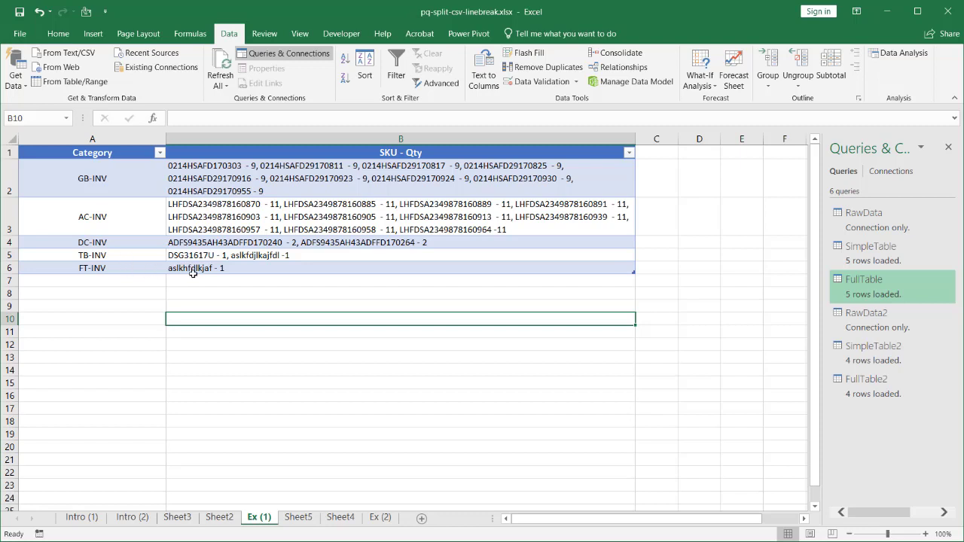
# - Check the TB-INV and FT-INV rows and their grand totals on Sheet2 and Sheet3
pyautogui.click(219, 516)
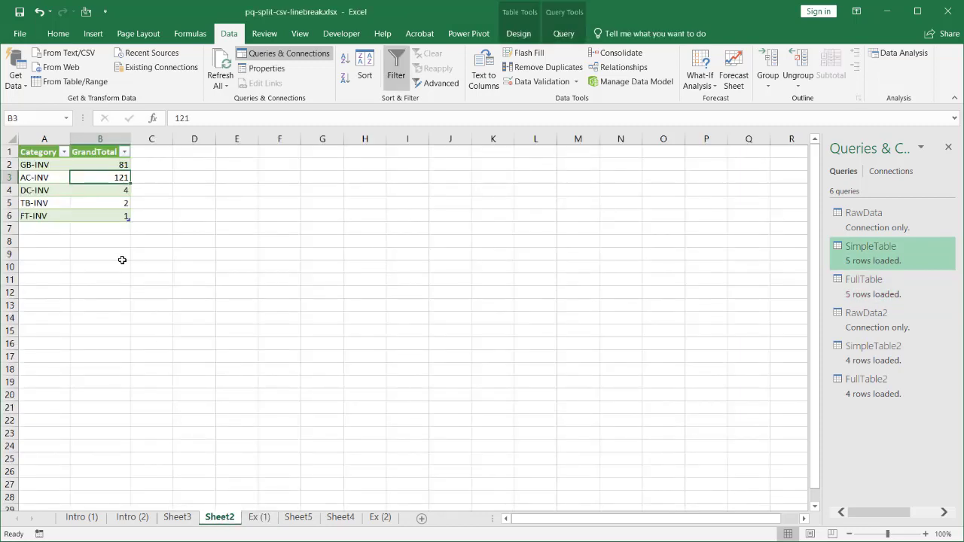
pyautogui.click(99, 203)
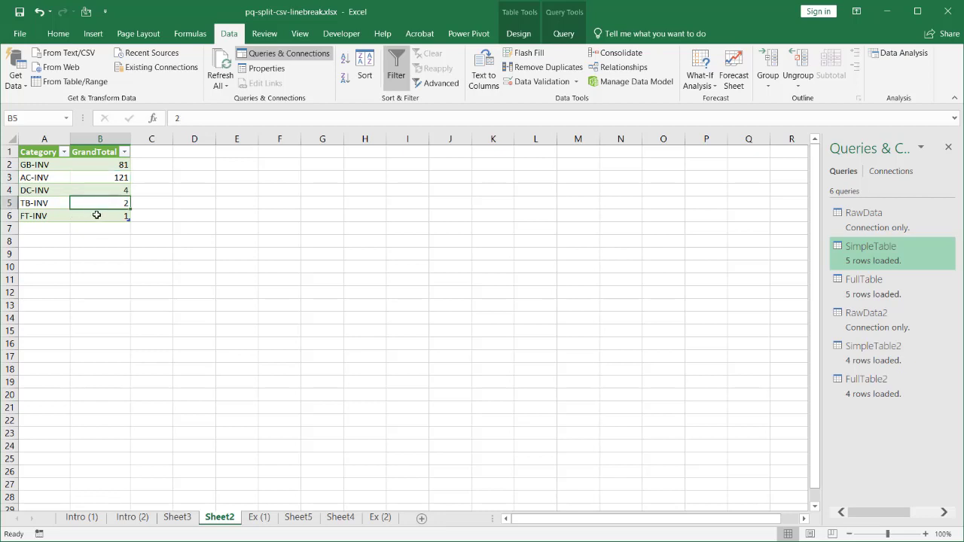
pyautogui.click(95, 216)
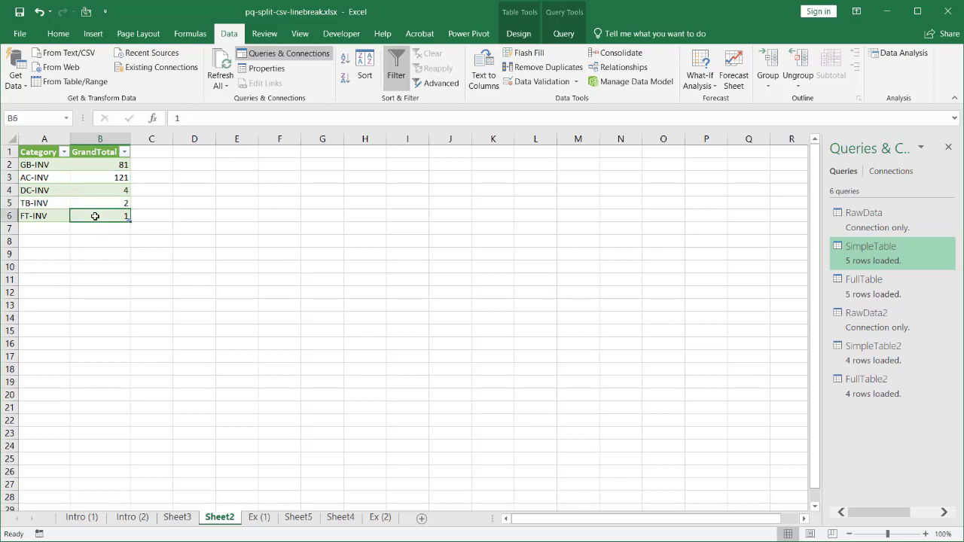
pyautogui.click(181, 520)
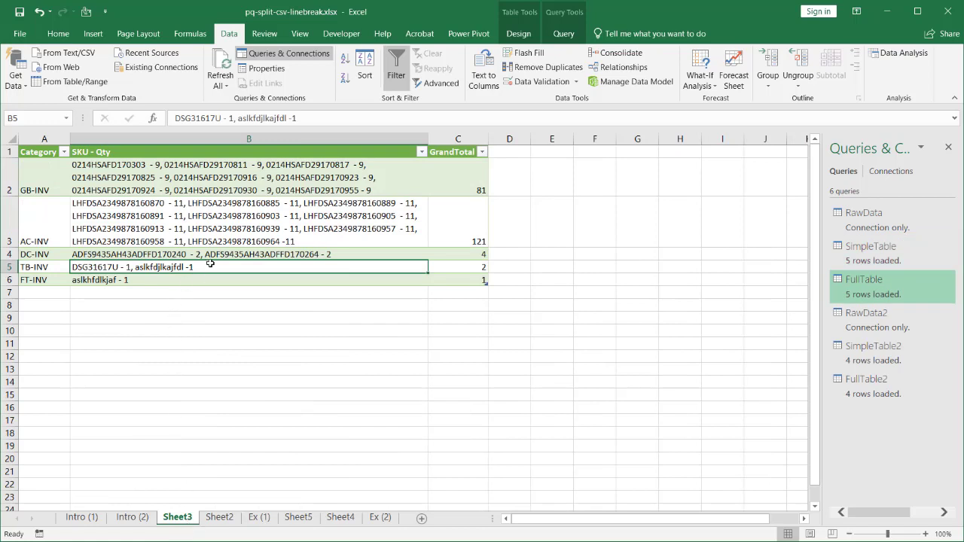
pyautogui.click(467, 271)
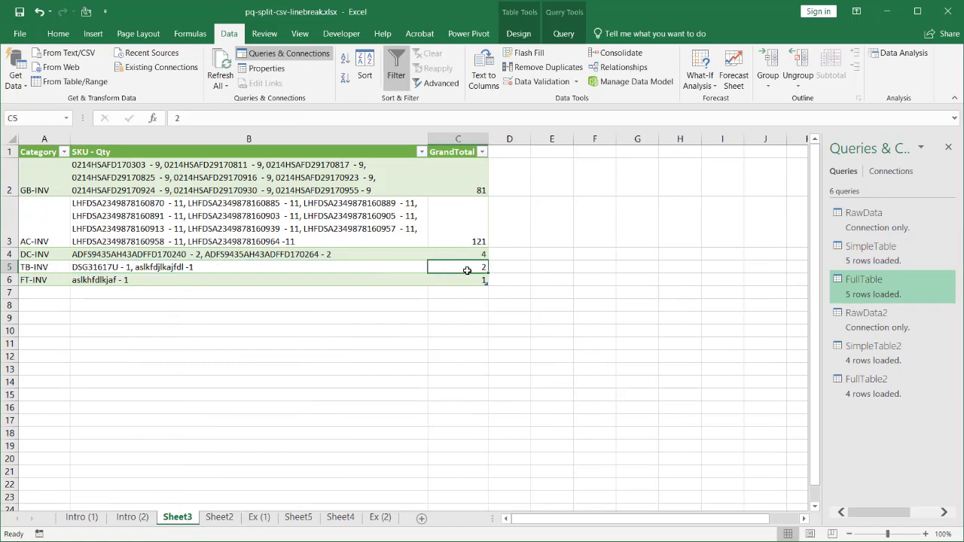
pyautogui.click(307, 280)
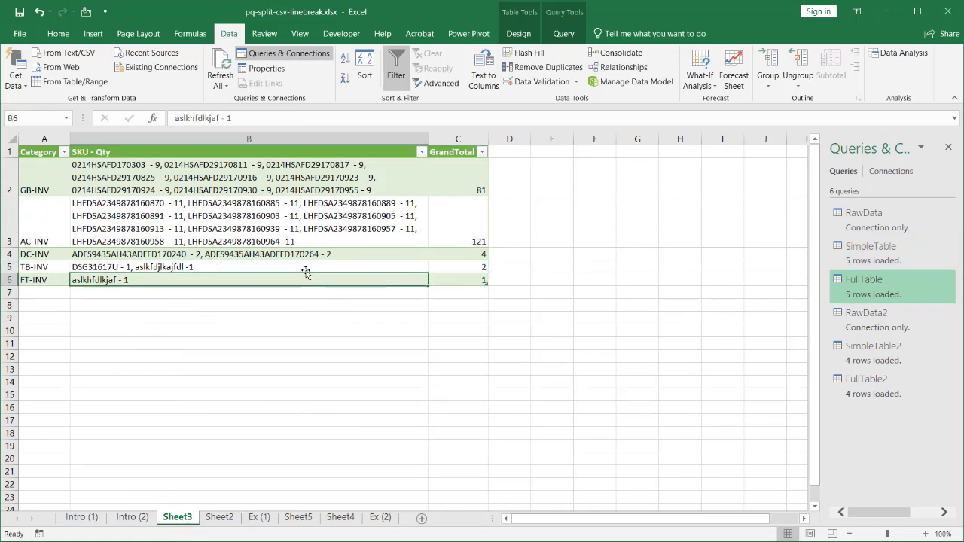
pyautogui.click(305, 269)
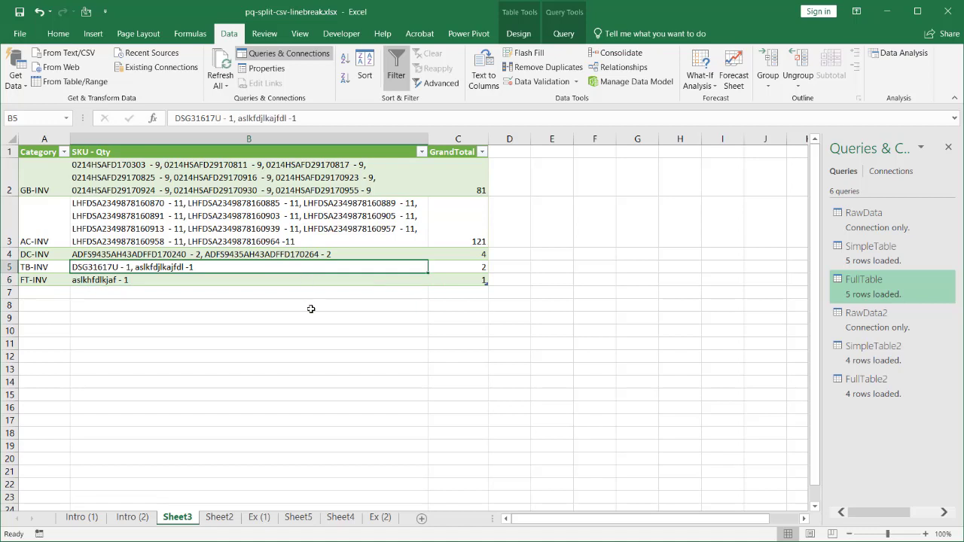
pyautogui.click(223, 295)
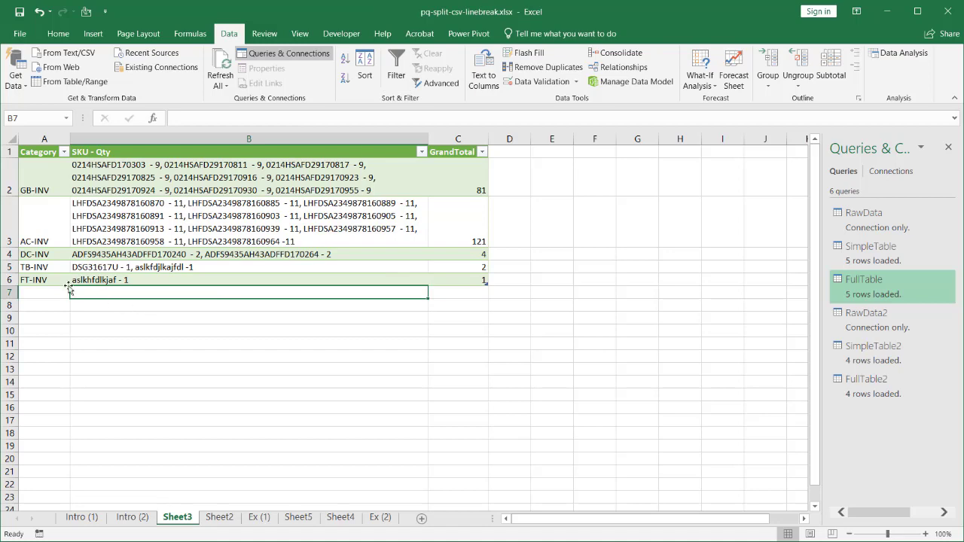
# - Compare the source table on Ex (1) with the query outputs on Sheet2 and Sheet3
pyautogui.click(261, 517)
pyautogui.click(190, 278)
pyautogui.click(186, 296)
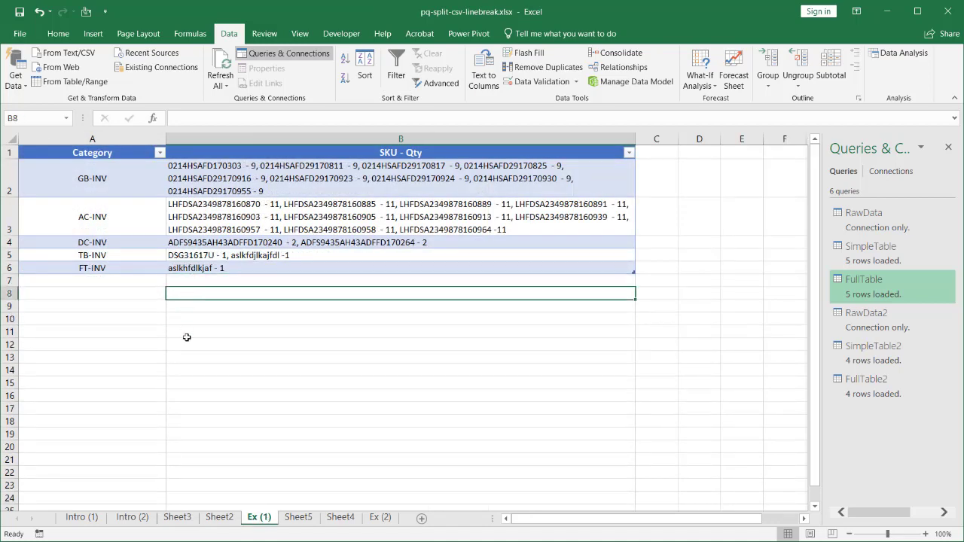
pyautogui.click(186, 337)
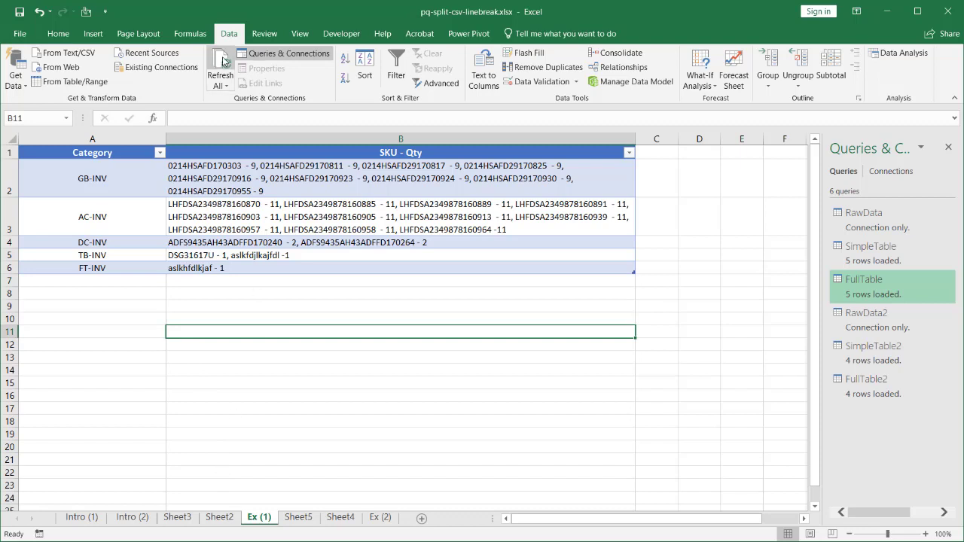
pyautogui.click(219, 517)
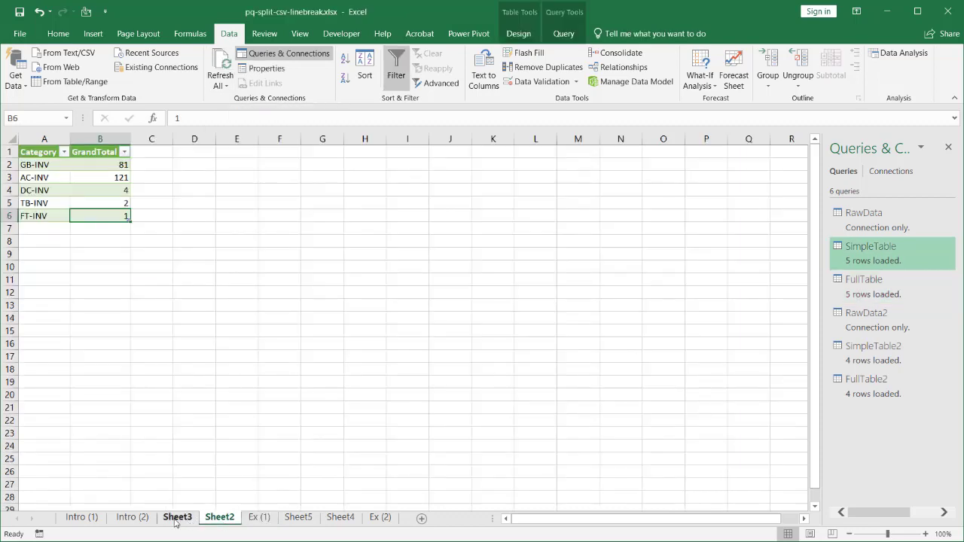
pyautogui.click(177, 518)
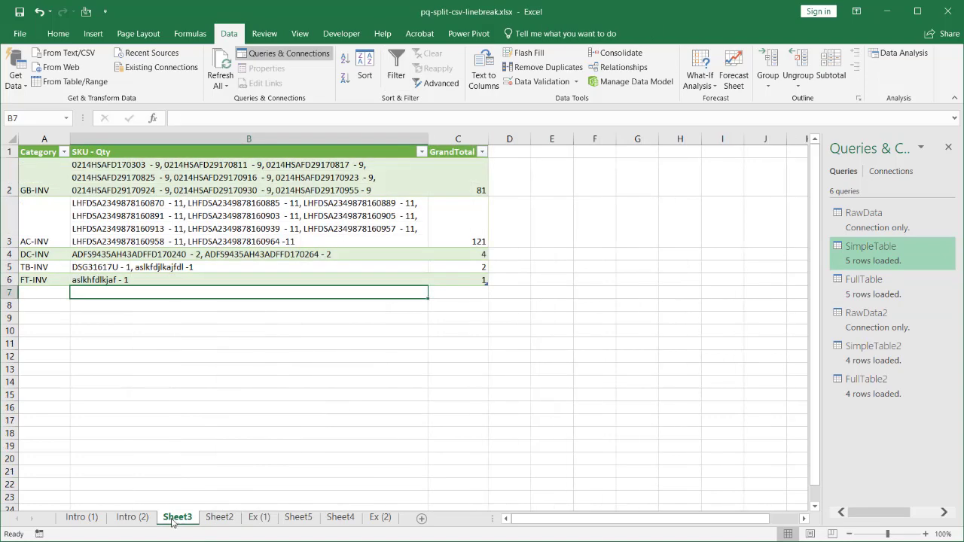
# - Review the FullTable2 output on Sheet5, the Ex (2) source table, and the Intro (1) and Intro (2) overview pictures
pyautogui.click(298, 518)
pyautogui.click(379, 518)
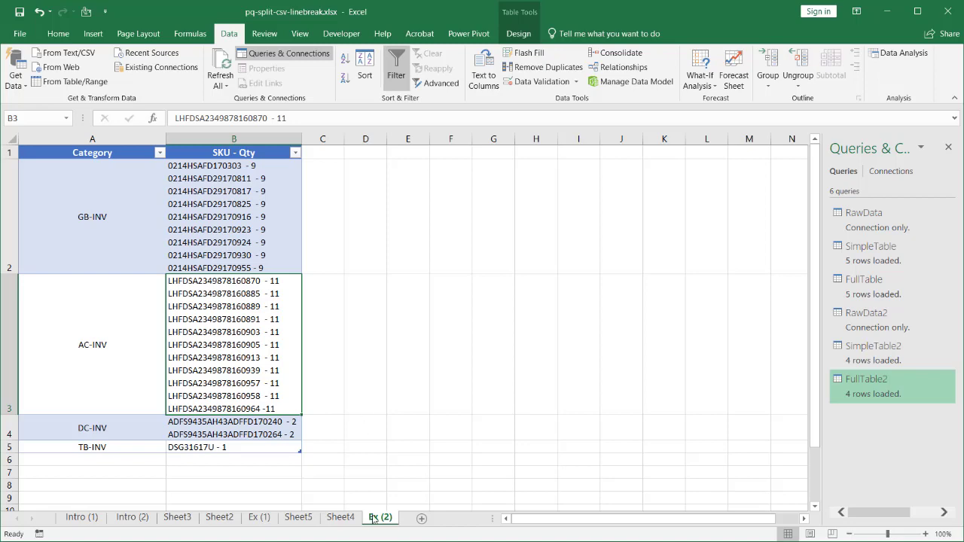
pyautogui.click(92, 518)
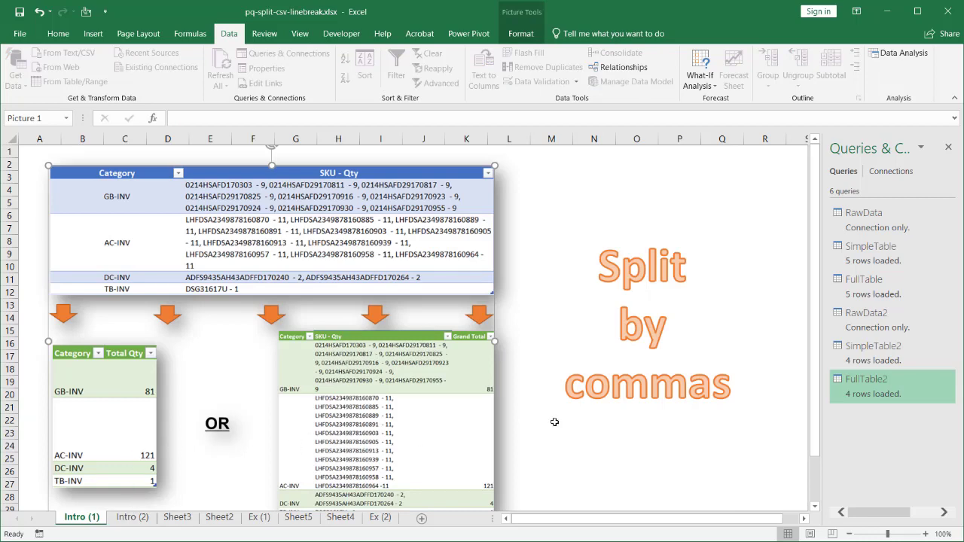
pyautogui.click(127, 518)
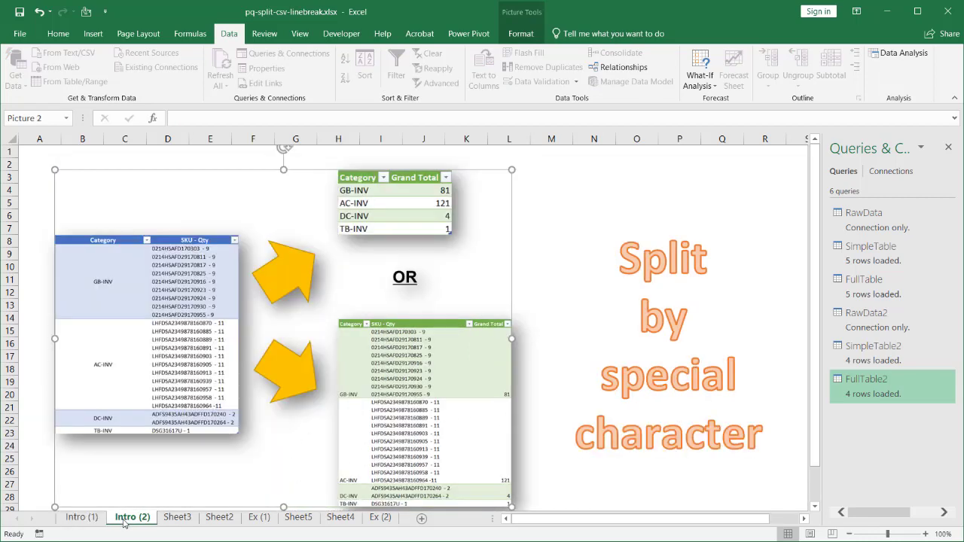